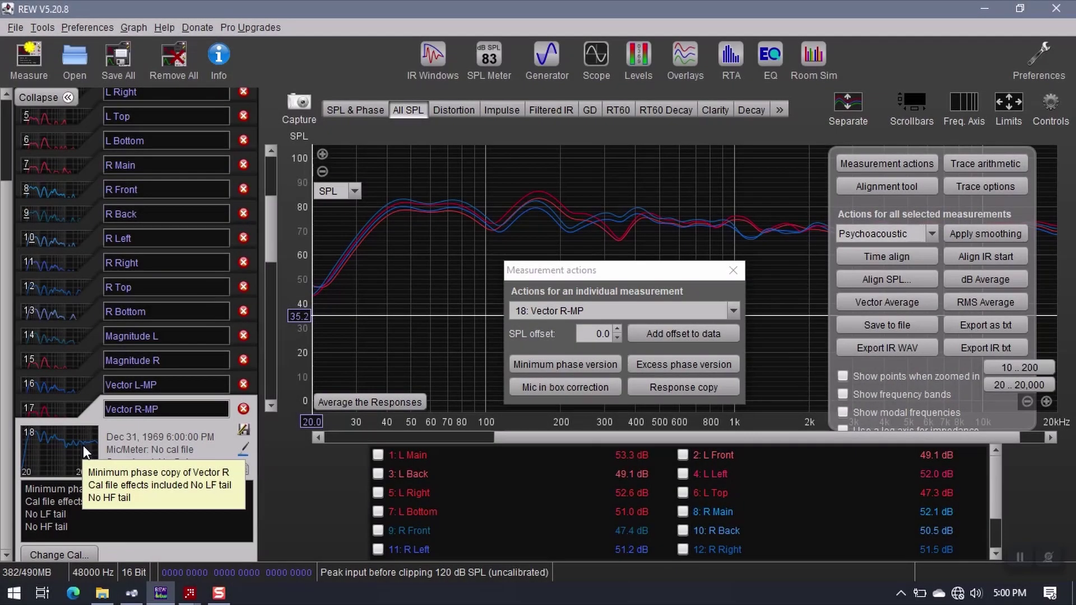
Select Magnitude L as the current measurement and dismiss the Measurement actions dialog
left_click(73, 337)
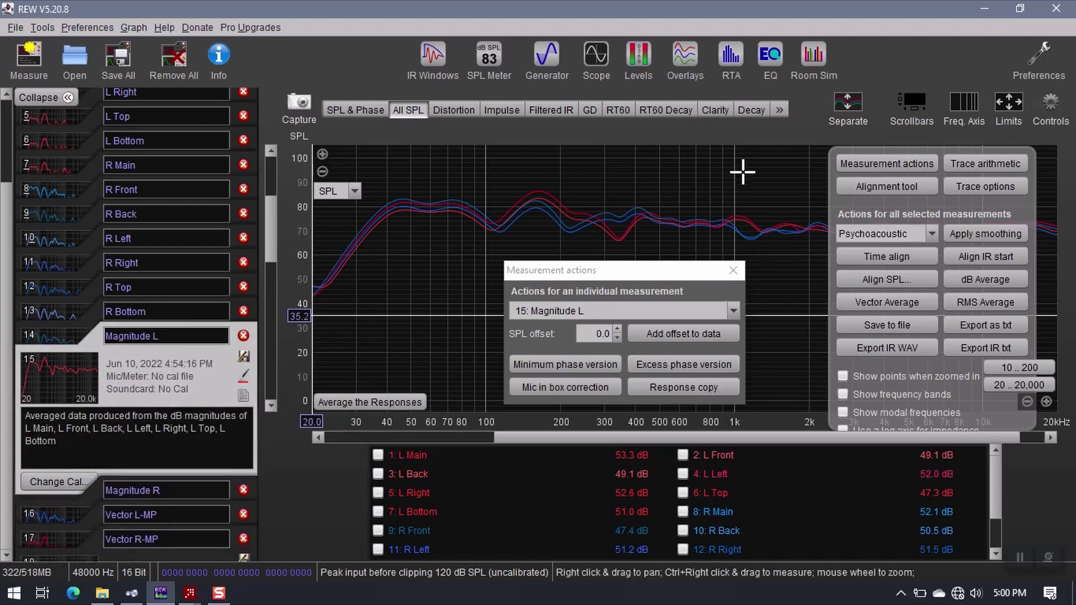
left_click(735, 272)
left_click(733, 272)
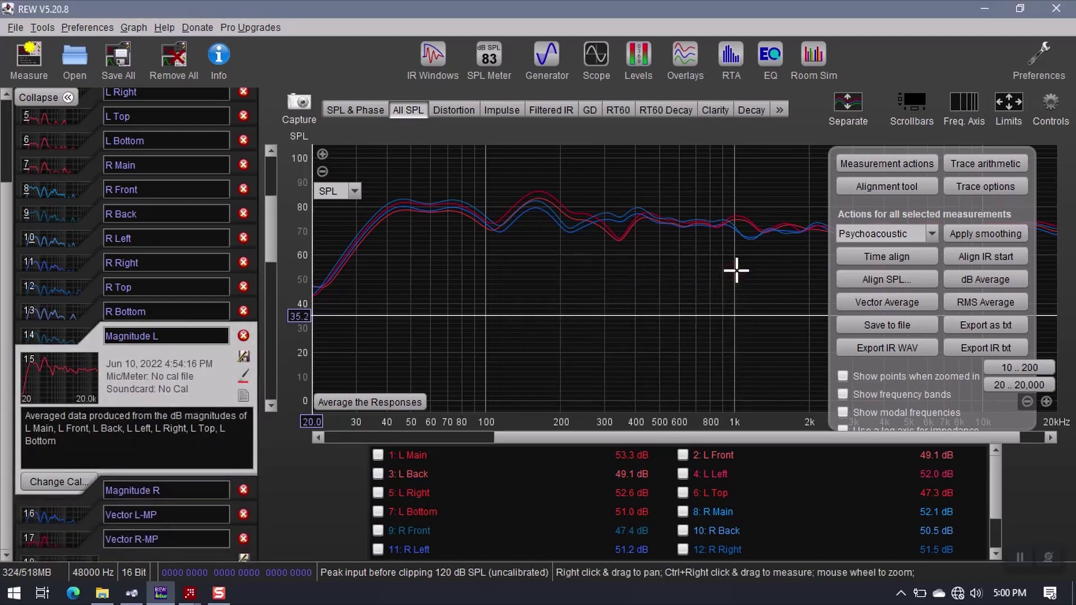
Open the EQ window for Magnitude L with the rePhase equaliser and the room curve enabled
left_click(769, 61)
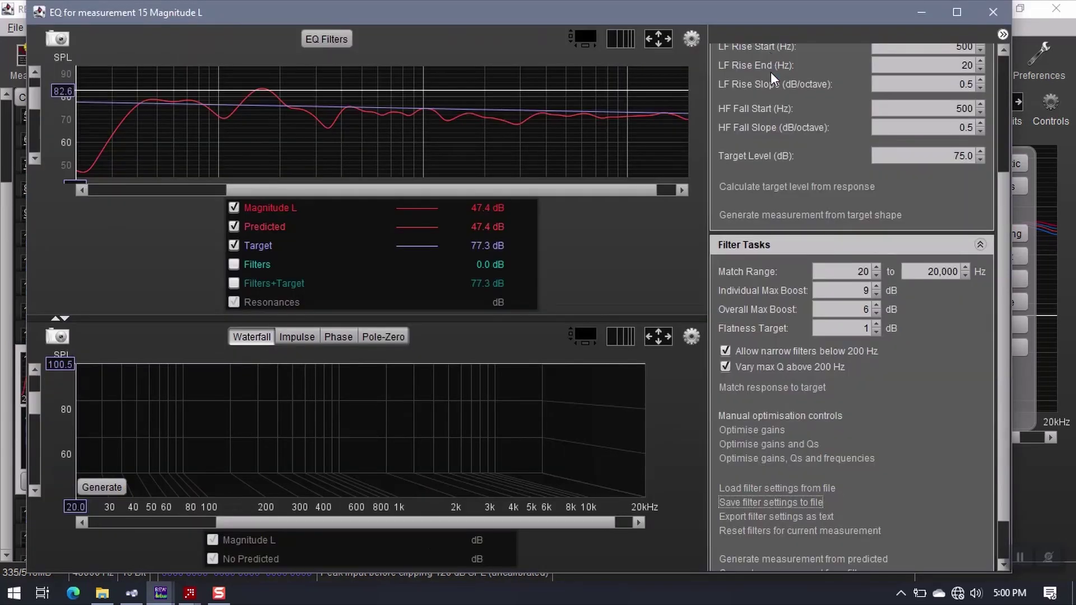
left_click_drag(1002, 317, 1011, 186)
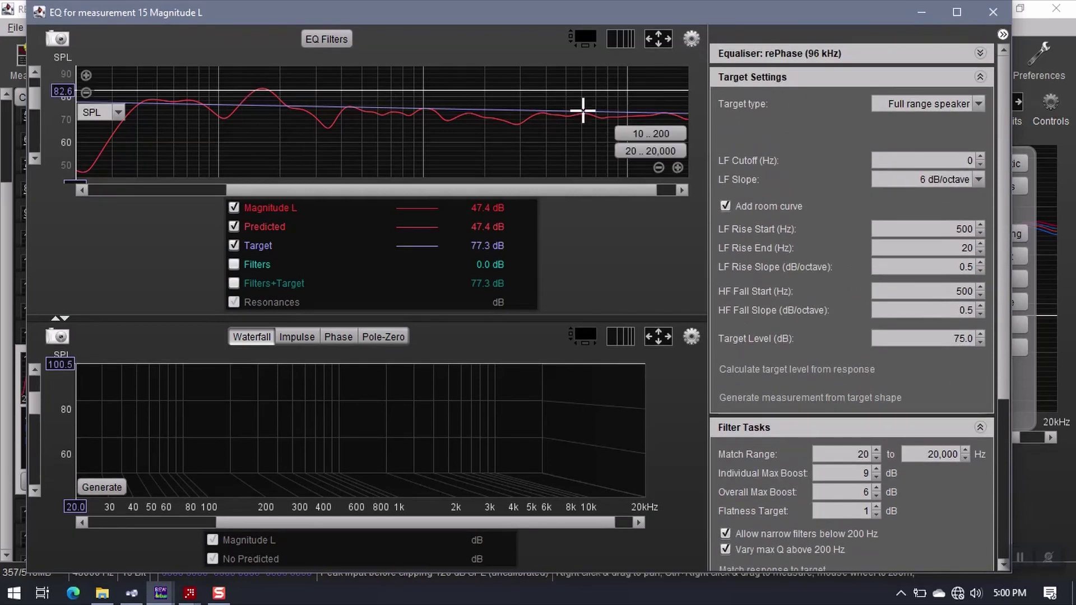
left_click(805, 61)
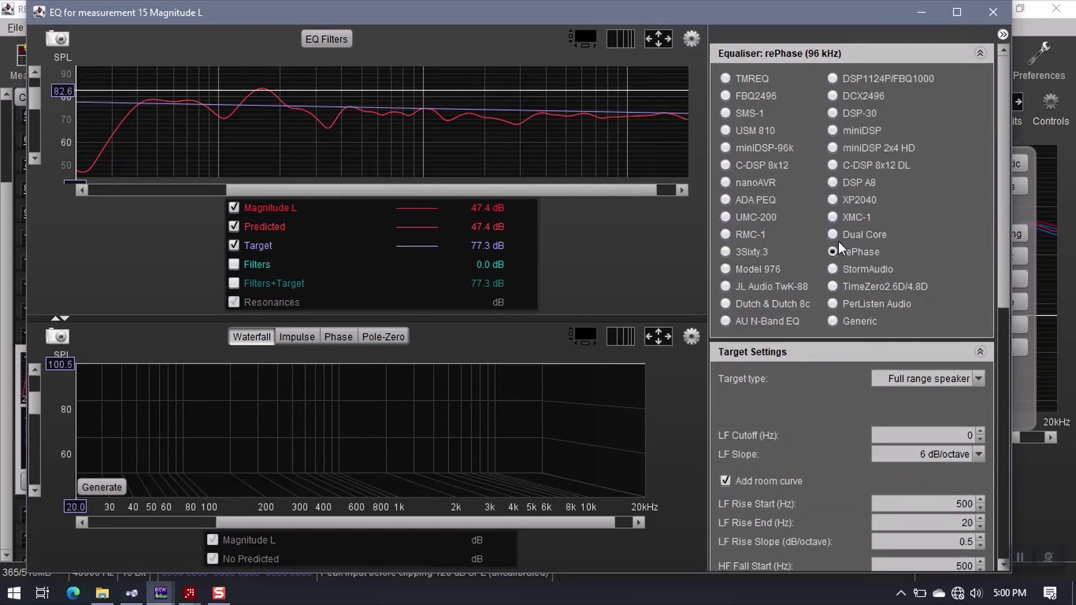
left_click(820, 54)
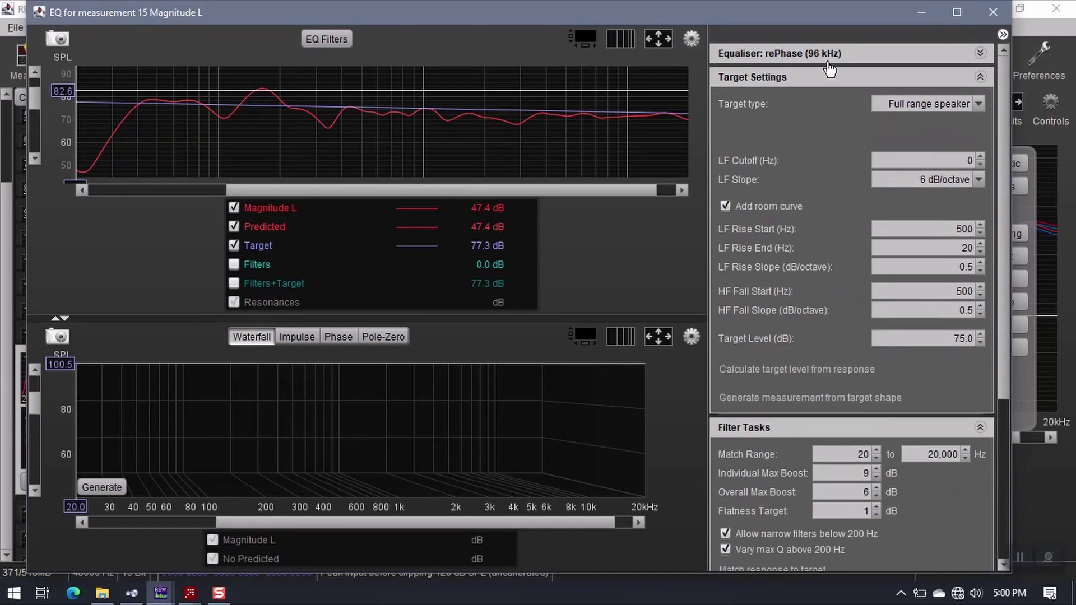
left_click(725, 206)
left_click(725, 206)
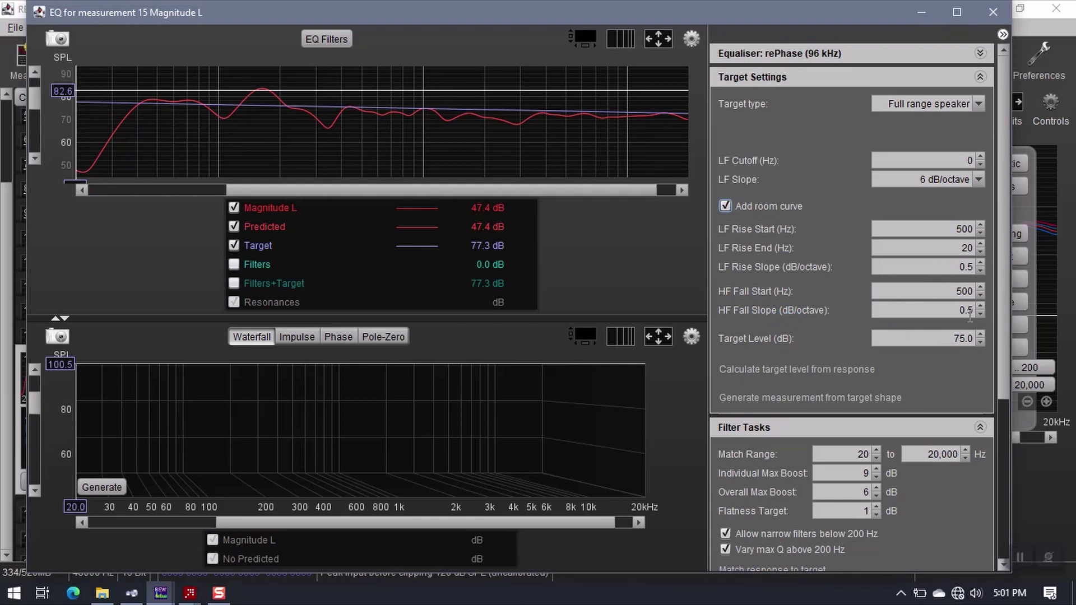
Read the mid-band response level, then set the EQ target level to 66 dB
mouse_move(385, 144)
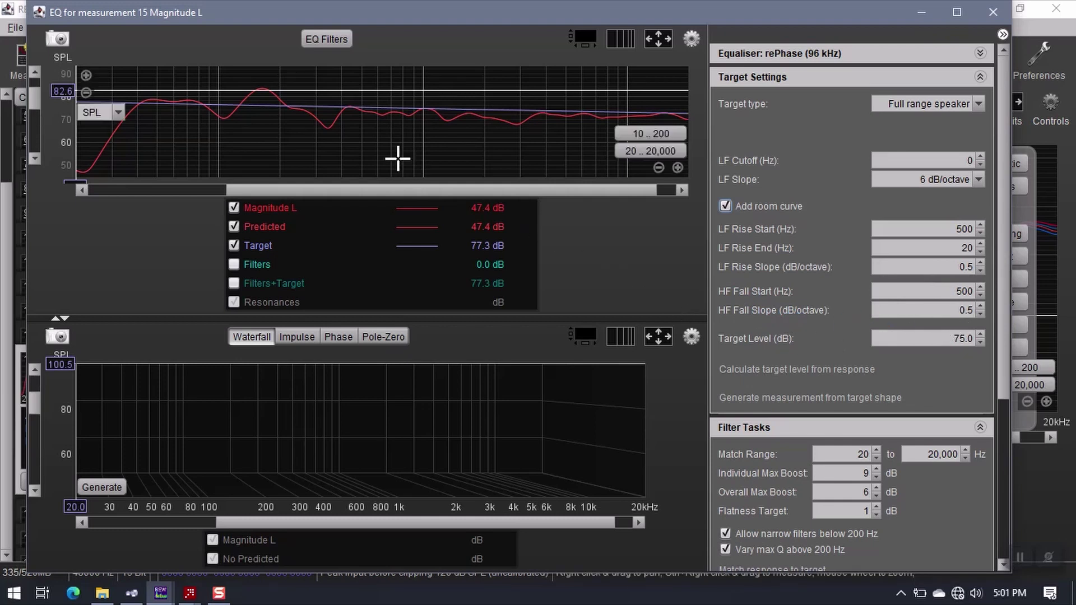
left_click_drag(328, 120, 356, 127)
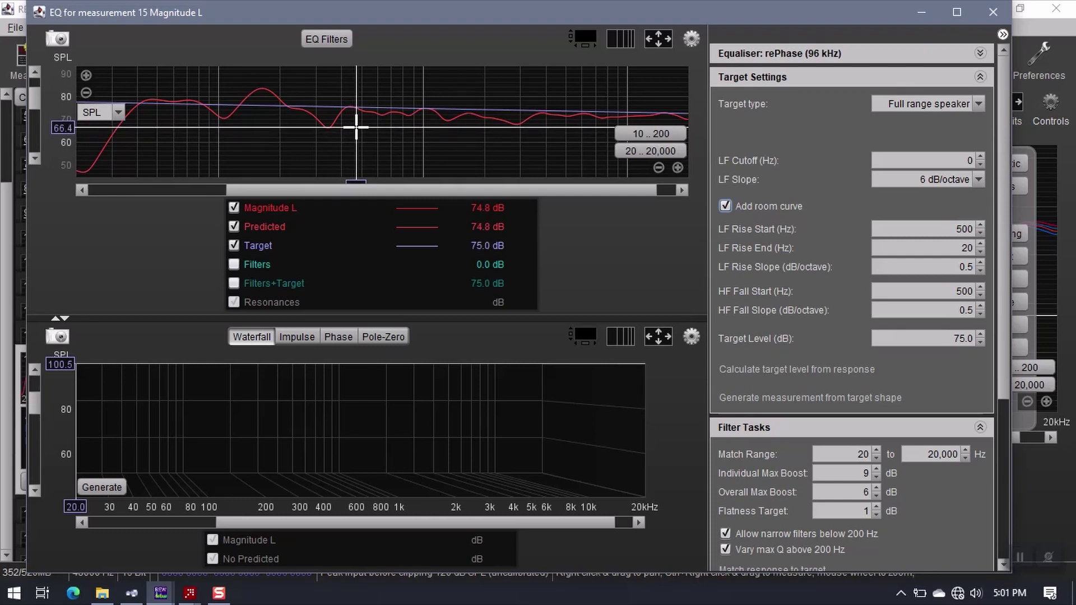
left_click_drag(356, 128, 354, 127)
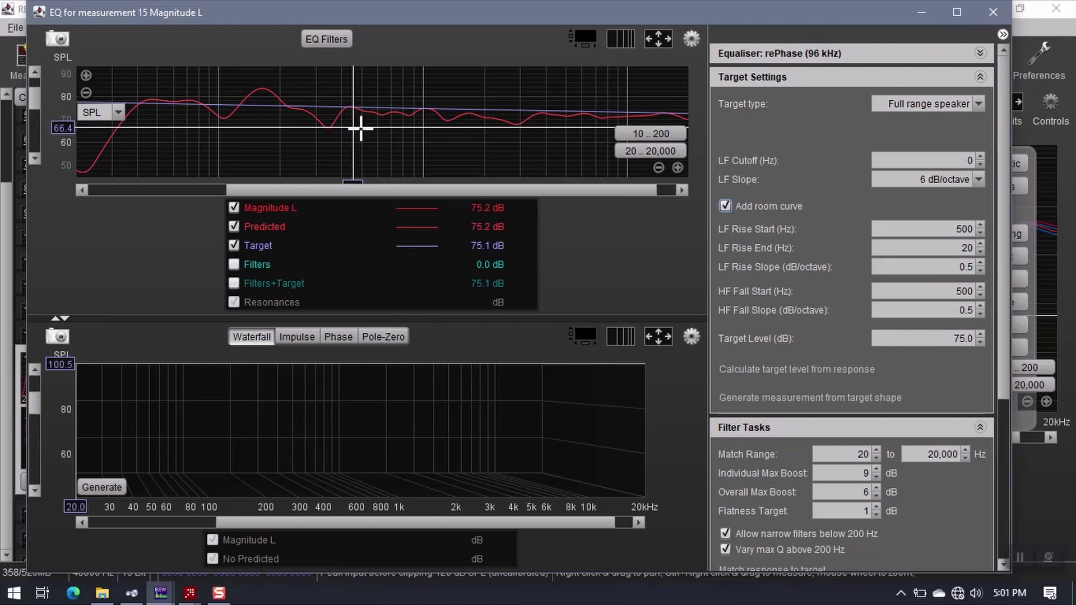
left_click(958, 338)
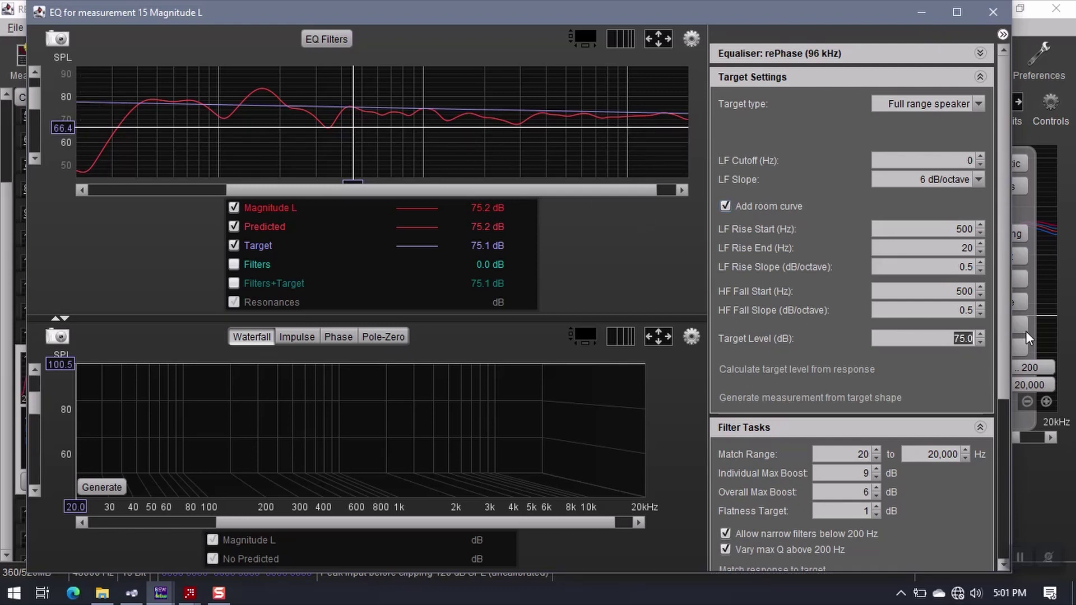
type("66")
key("Return")
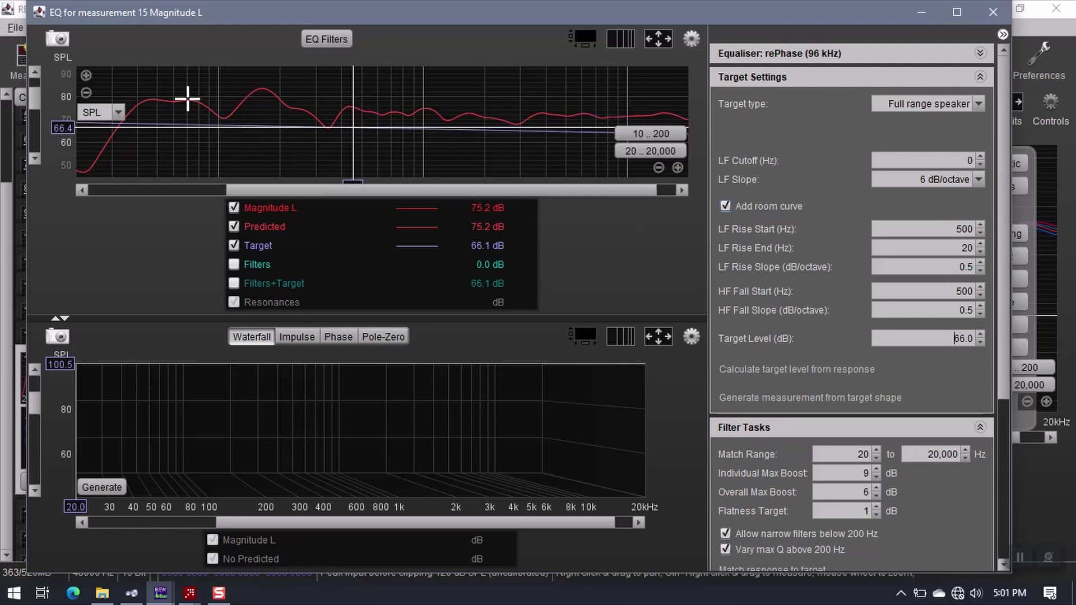
left_click_drag(437, 92, 76, 175)
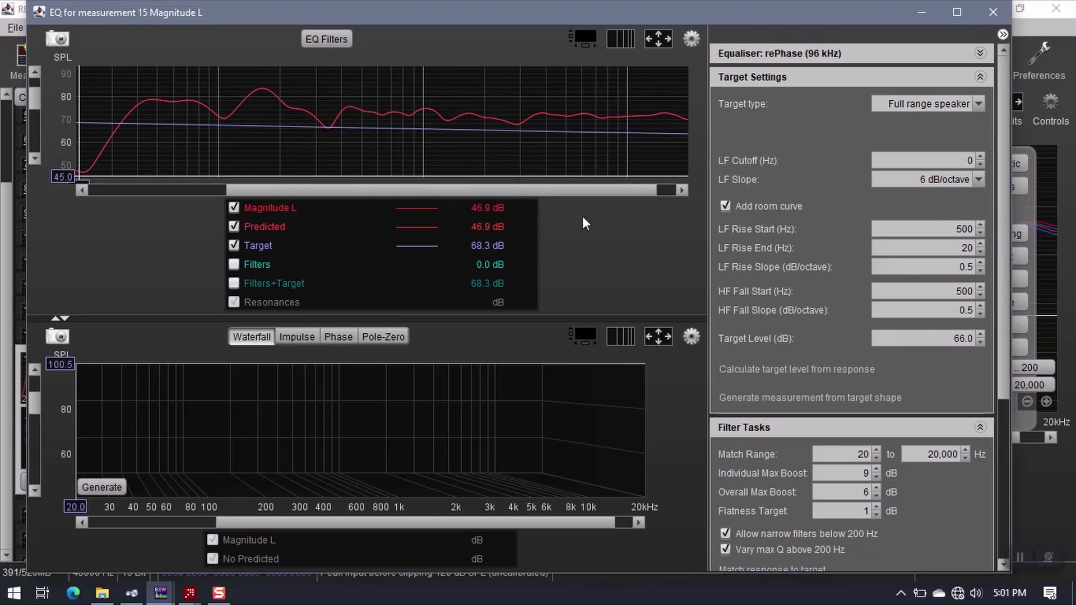
Collapse the Target Settings section to reveal the full filter tasks
left_click(819, 78)
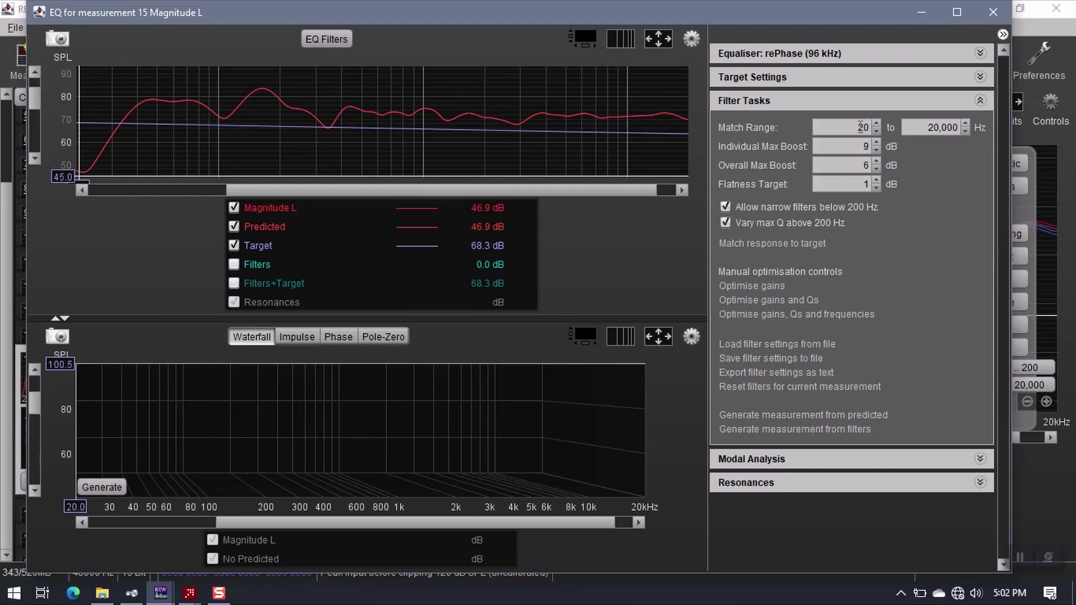
Run Match response to target and accept the Target Level and Speaker Type warning
left_click(788, 245)
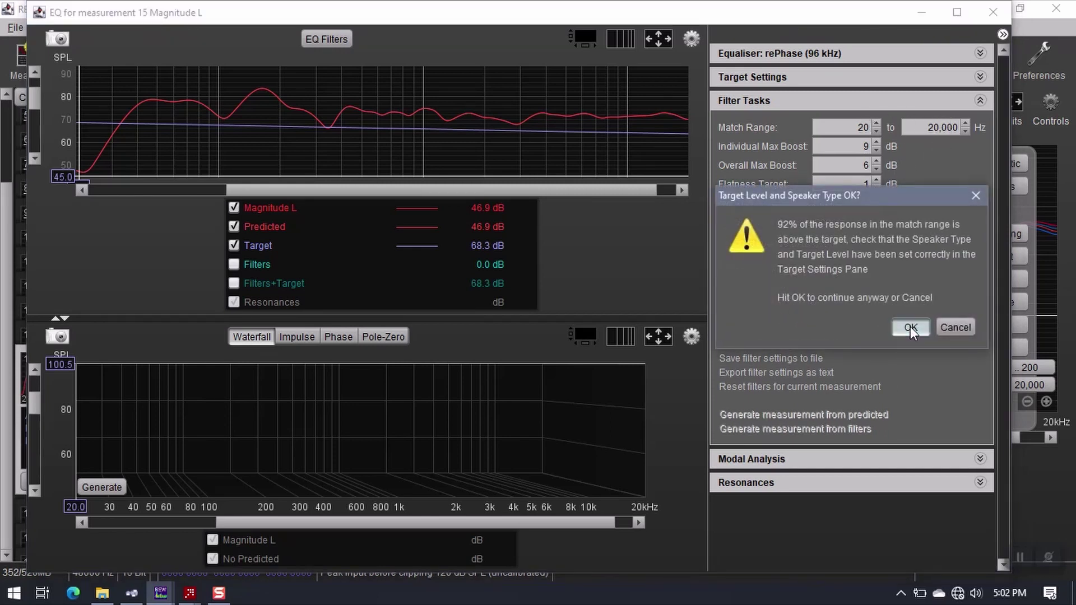
left_click(910, 327)
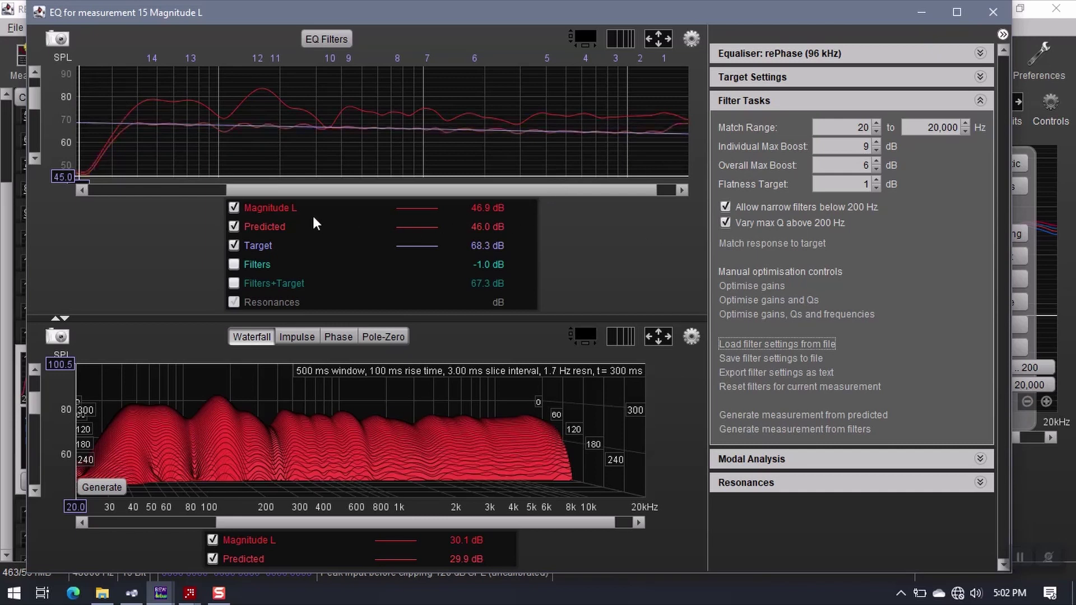
Hide the Magnitude L trace and collapse the waterfall, showing only the predicted response against the target
left_click(234, 206)
left_click(234, 245)
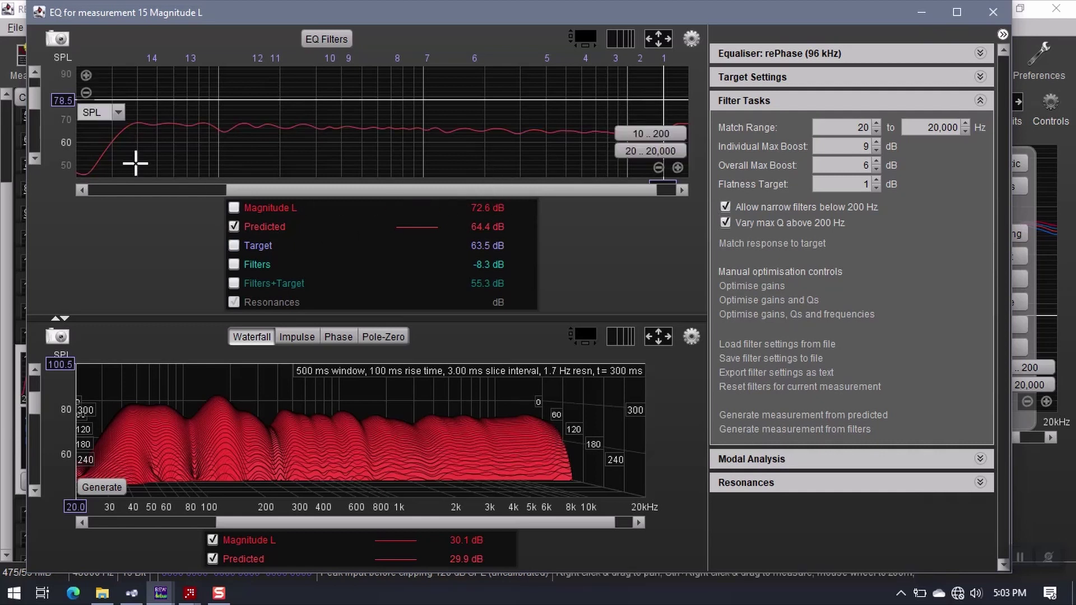
left_click_drag(259, 191, 267, 192)
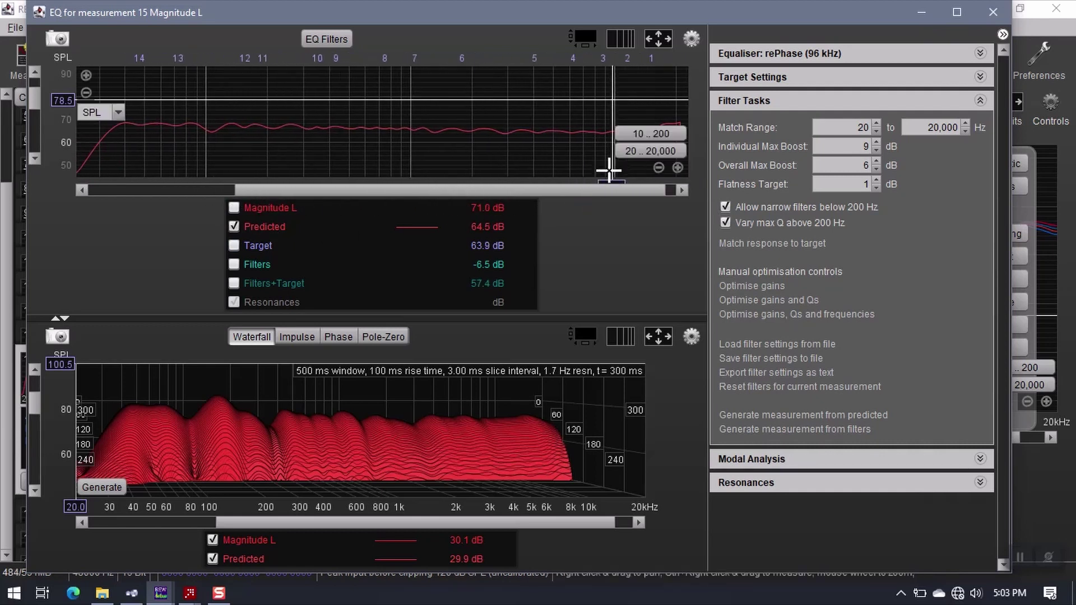
left_click(65, 318)
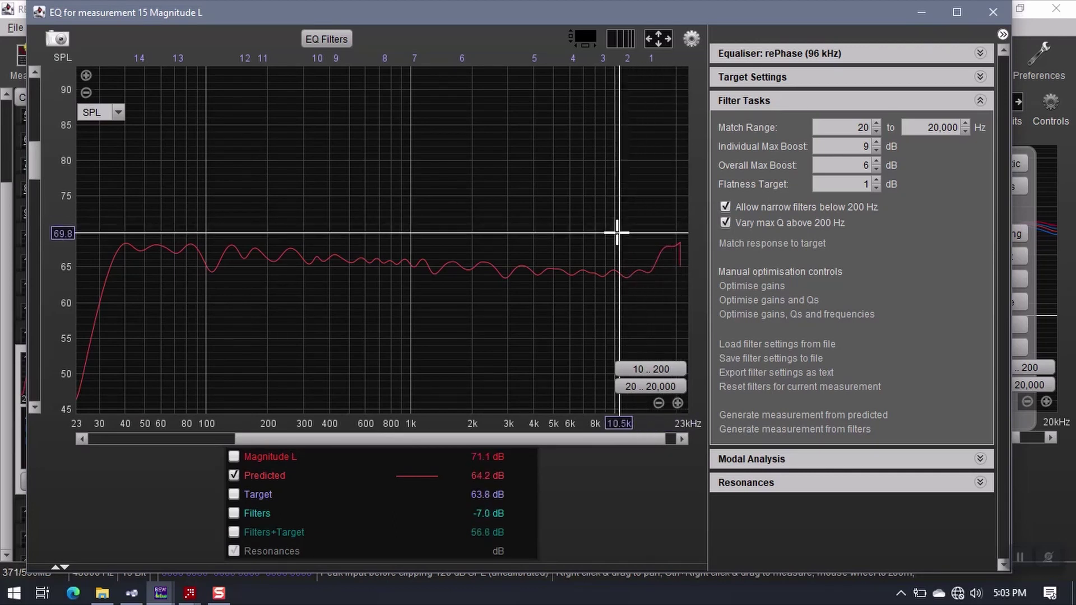
left_click(234, 494)
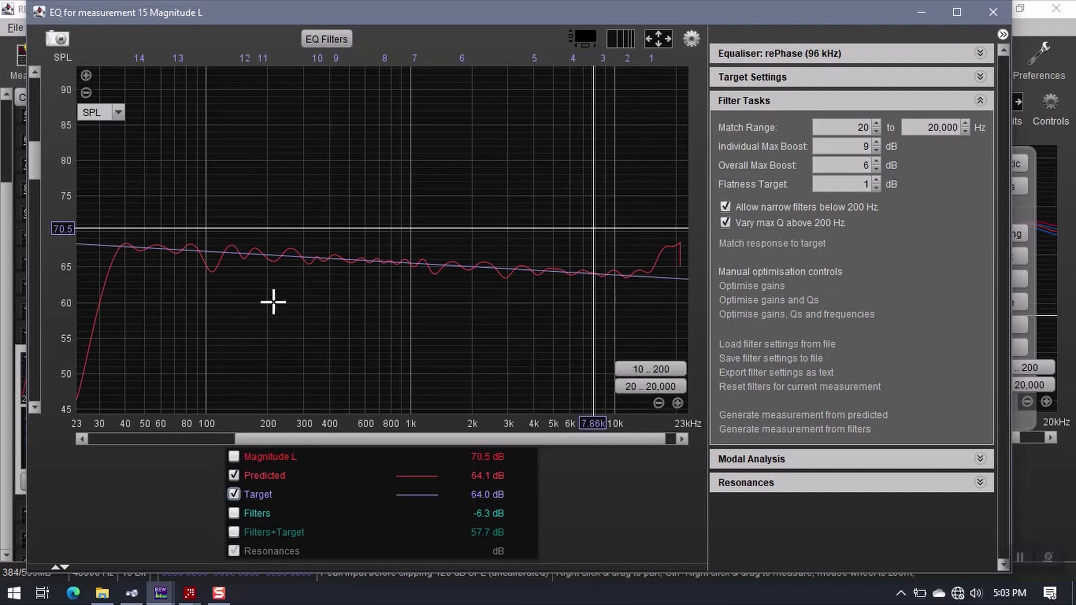
Make filter 15 a peaking filter at 20,000 Hz
left_click(325, 38)
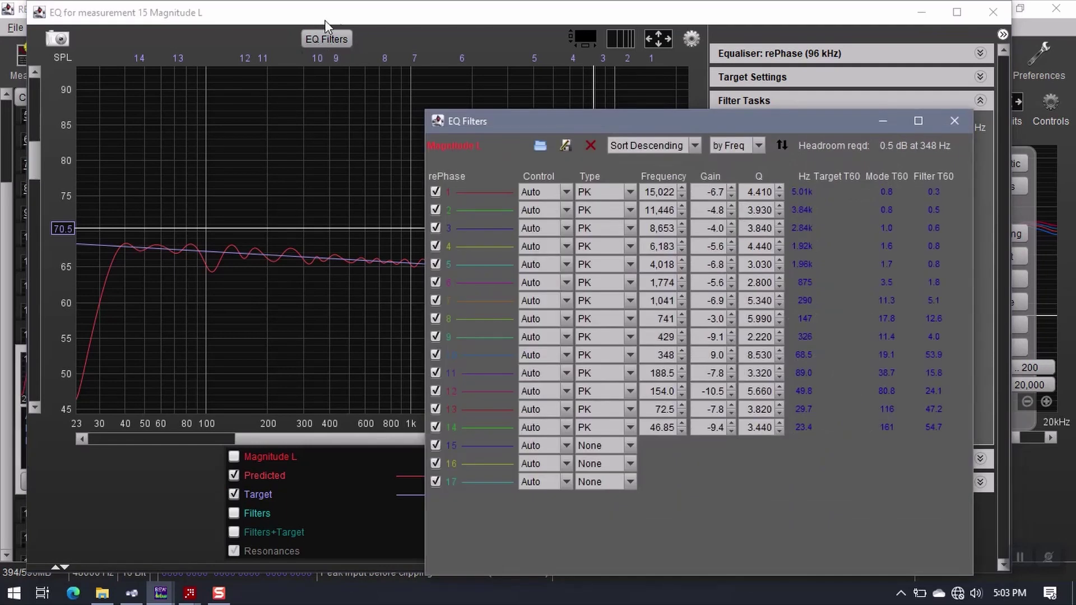
left_click_drag(491, 122, 89, 89)
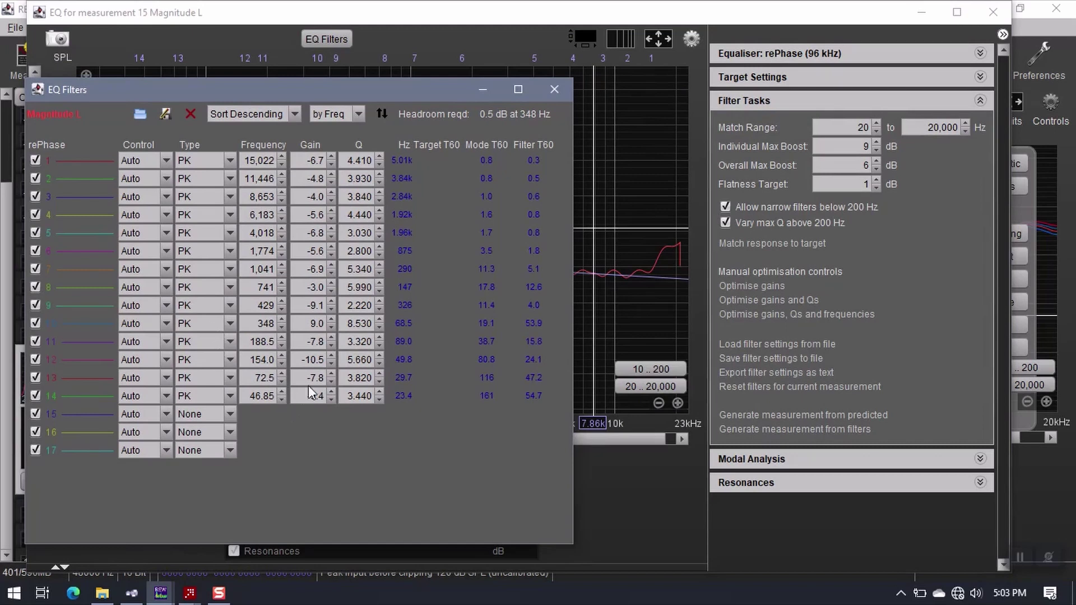
left_click(230, 414)
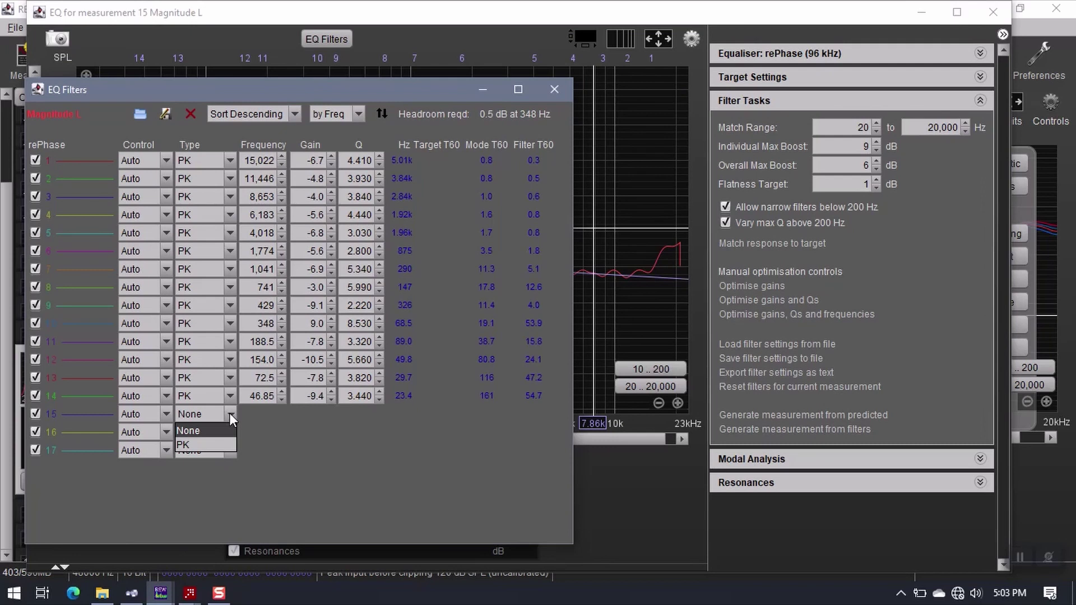
left_click(212, 443)
left_click(261, 413)
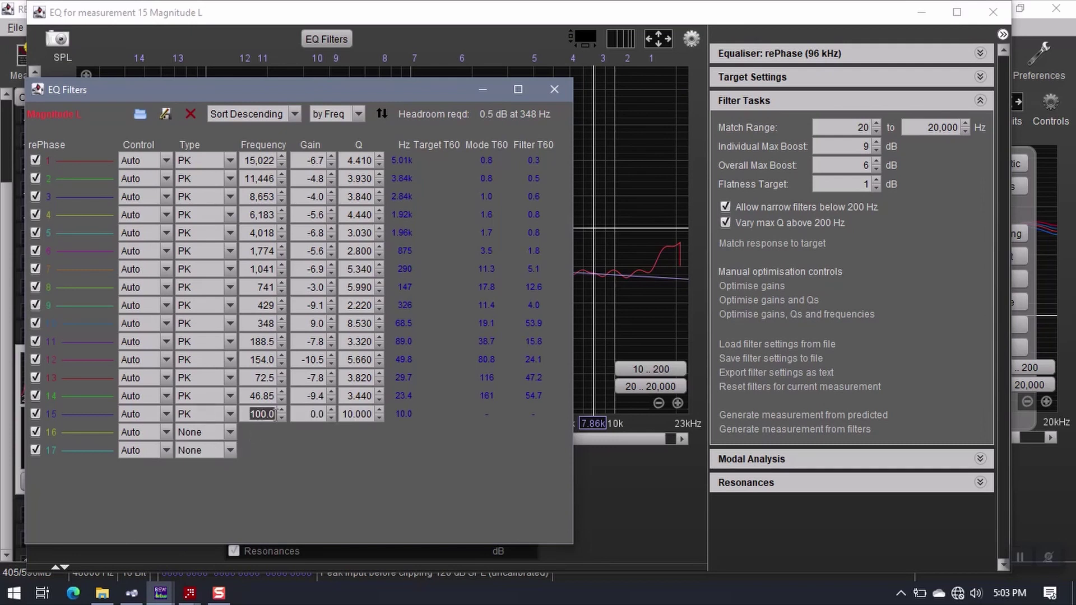
type("2")
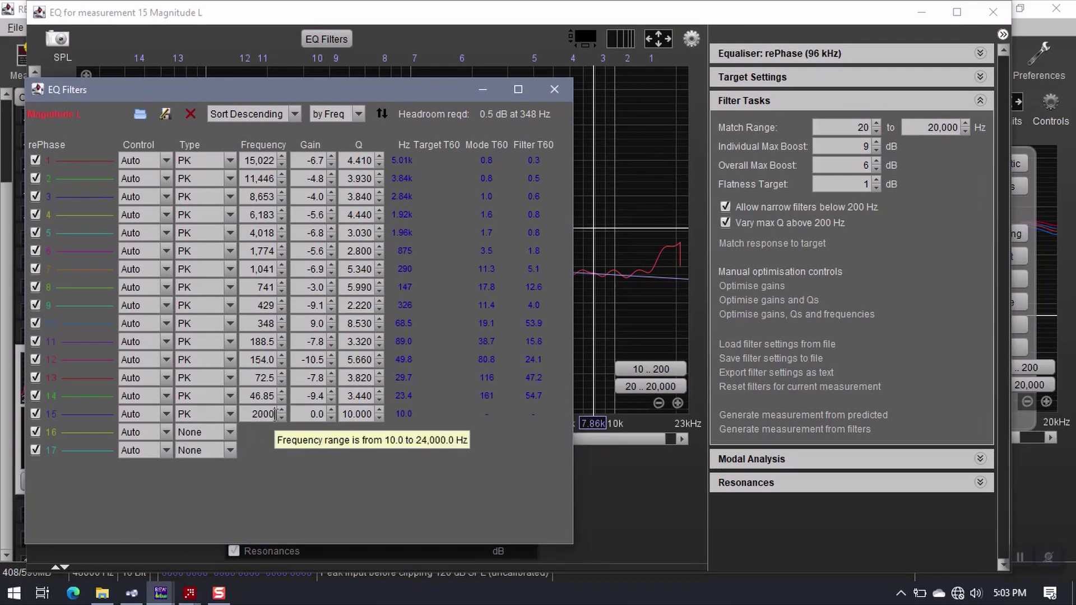
key("Return")
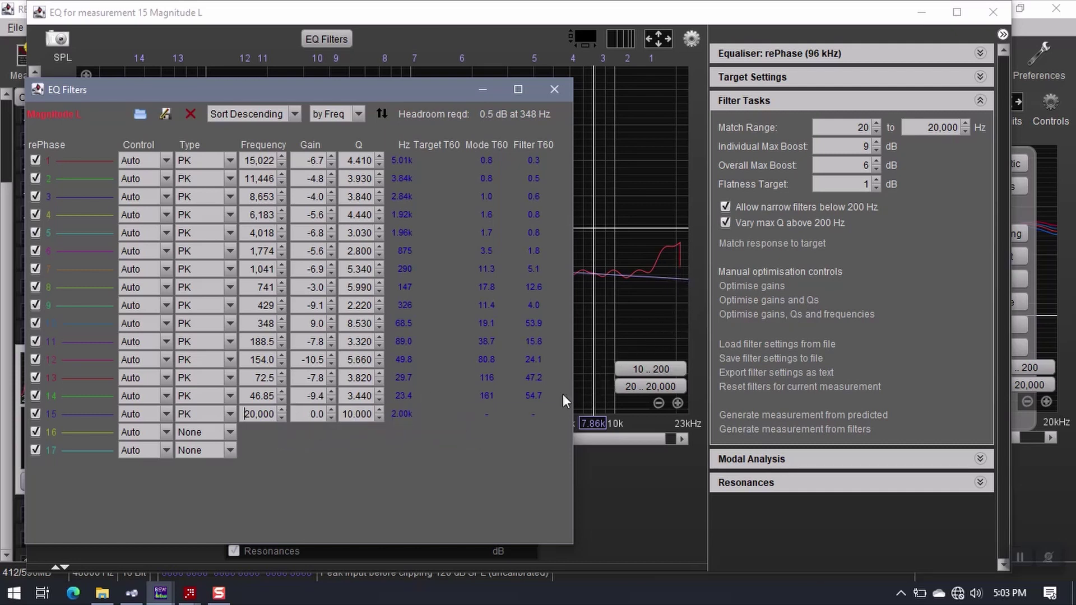
Give filter 15 a Q of 3 and a gain of -5.5 dB
double_click(350, 415)
type("3")
type("-1.6")
key("Return")
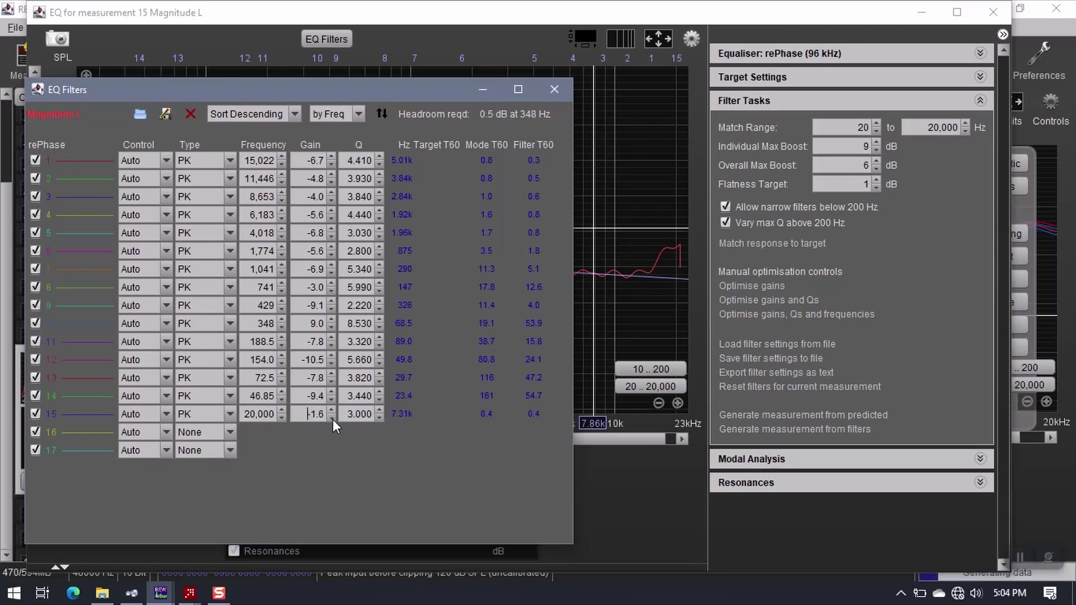
left_click(332, 419)
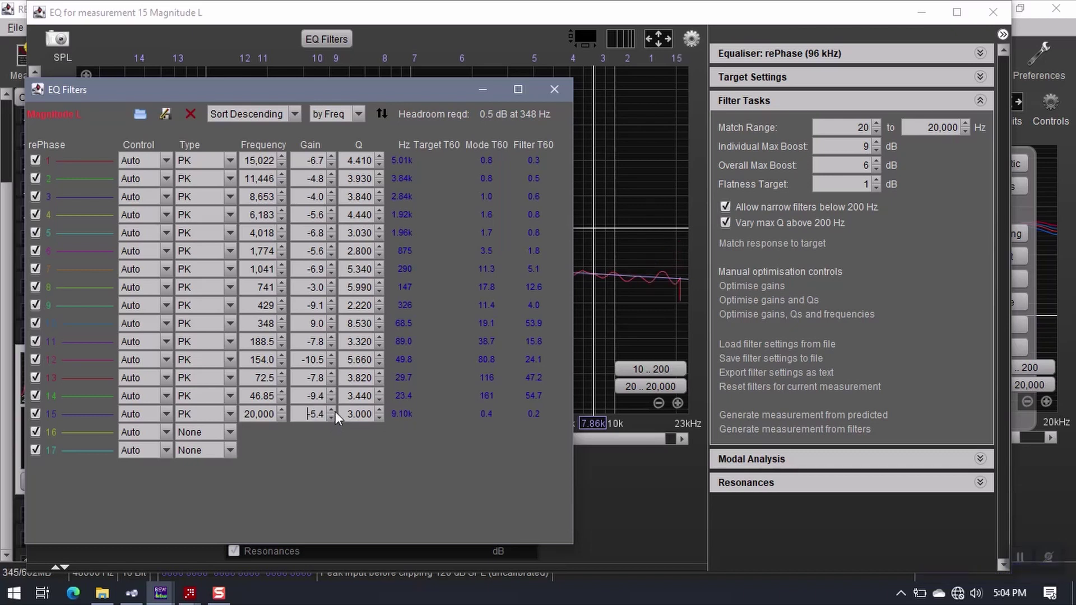
left_click(332, 410)
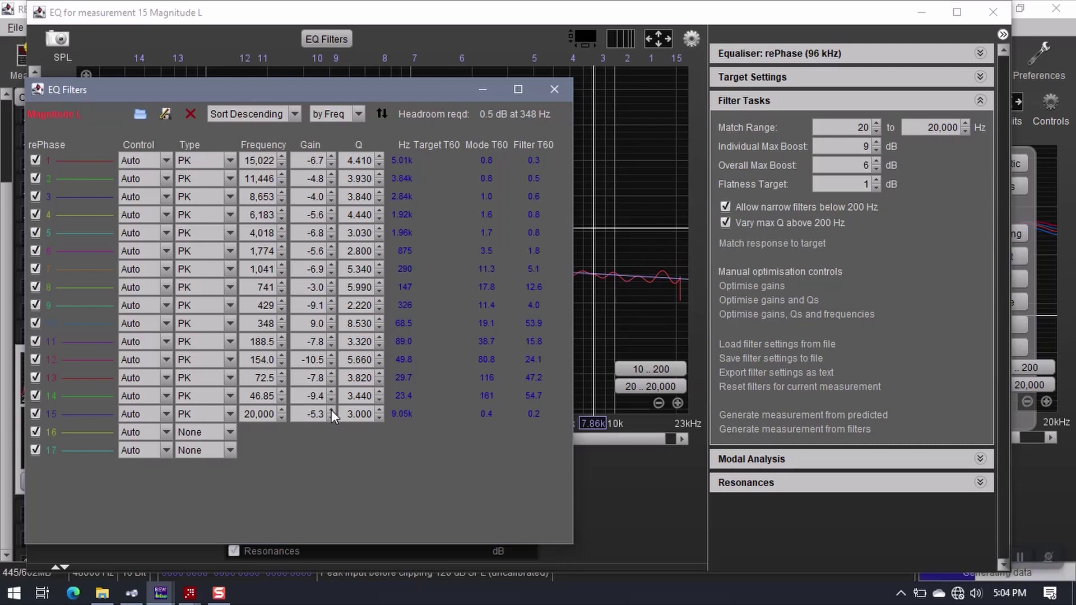
left_click(332, 418)
left_click(331, 410)
left_click(334, 417)
left_click(332, 417)
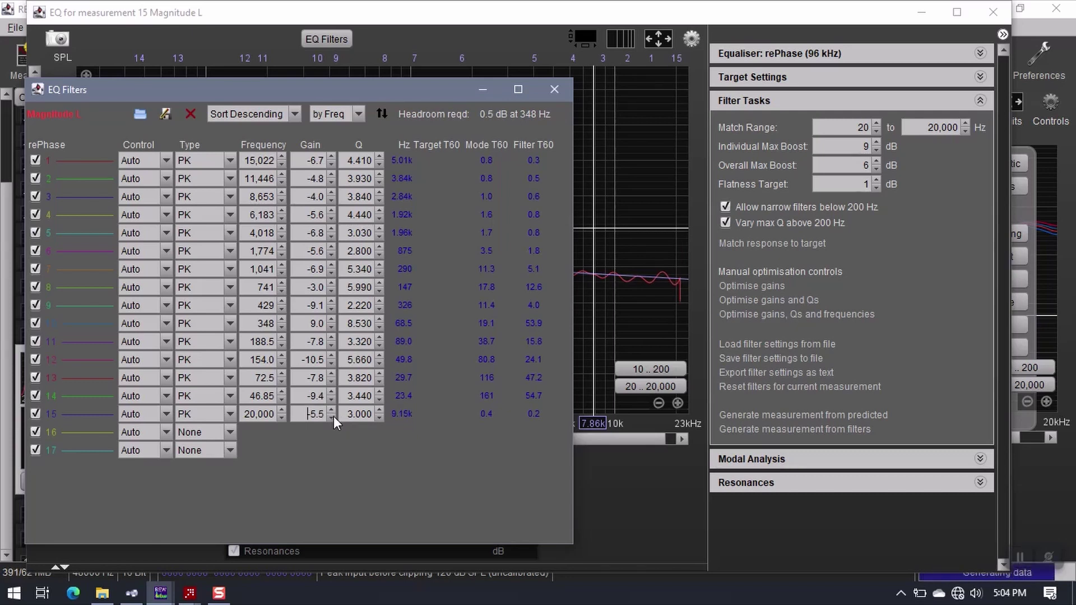
Show the full 20–20,000 Hz range and change the 20,000 Hz filter to Q 2, -4.8 dB
left_click(554, 89)
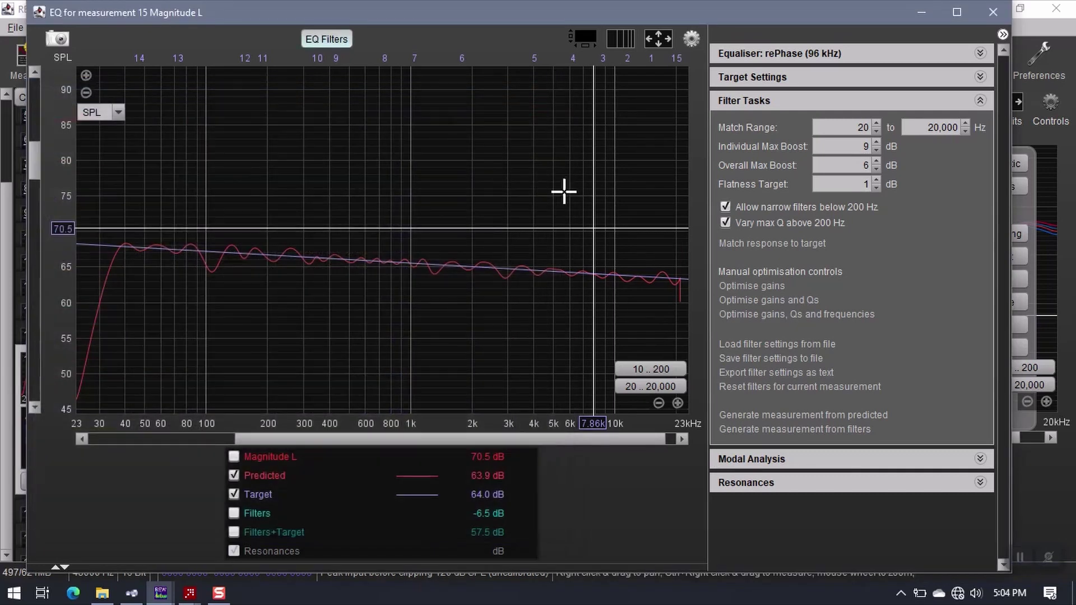
left_click(654, 387)
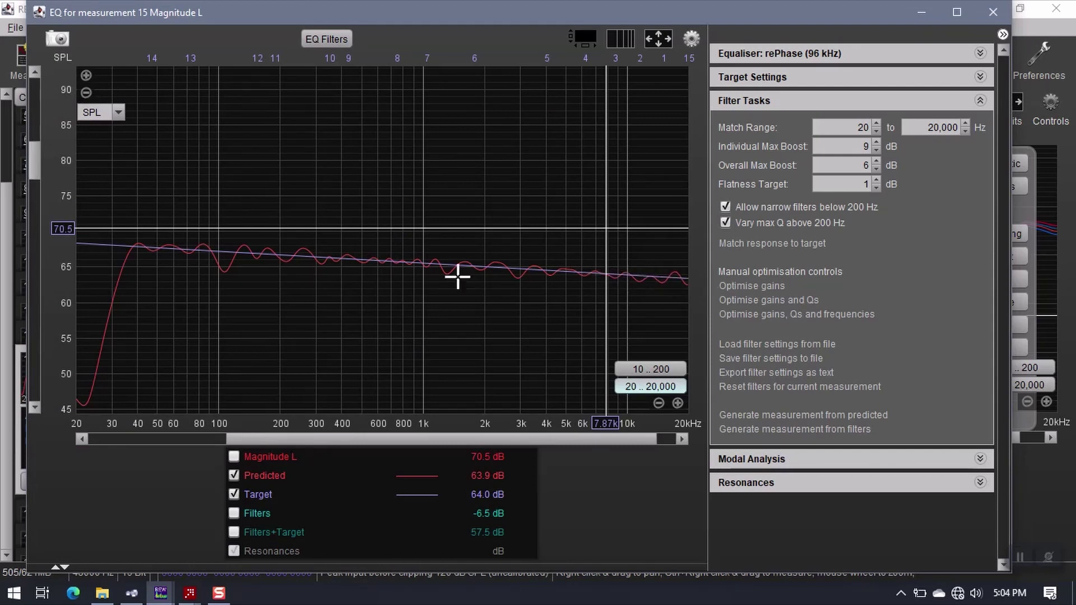
left_click(86, 93)
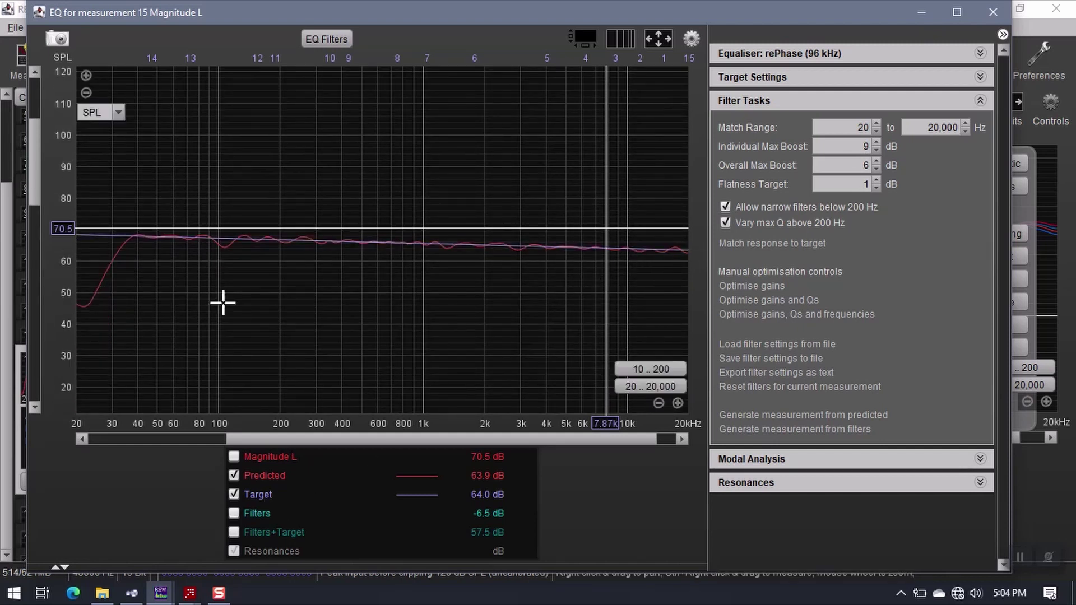
left_click(332, 38)
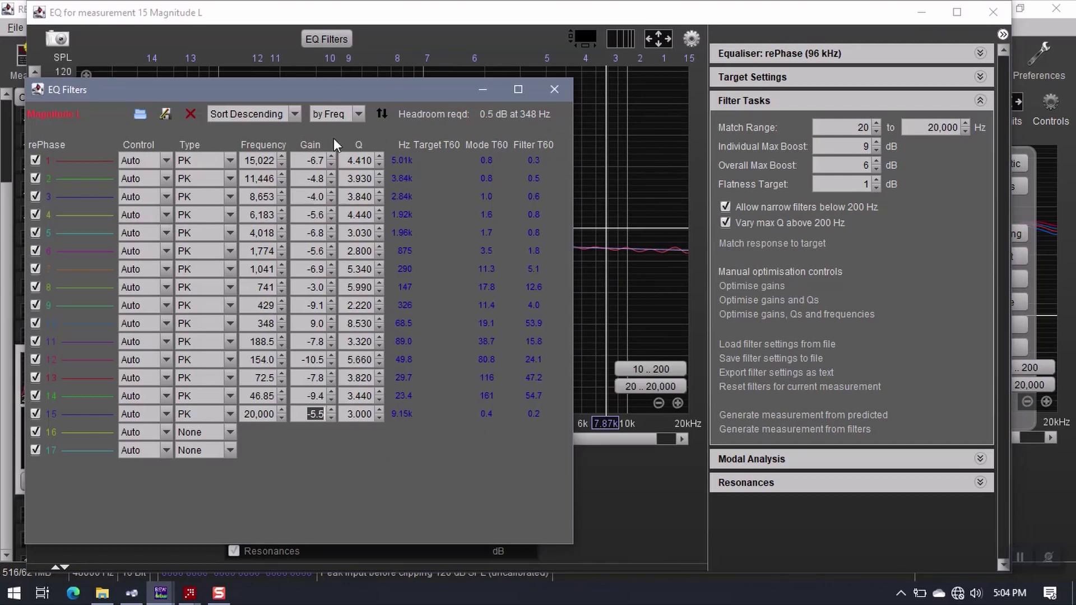
left_click(354, 414)
type("2")
key("Return")
left_click(330, 408)
left_click(329, 408)
left_click(329, 408)
Add a peaking filter at 12,800 Hz with Q 2.5 and +1 dB gain
left_click_drag(431, 94, 355, 91)
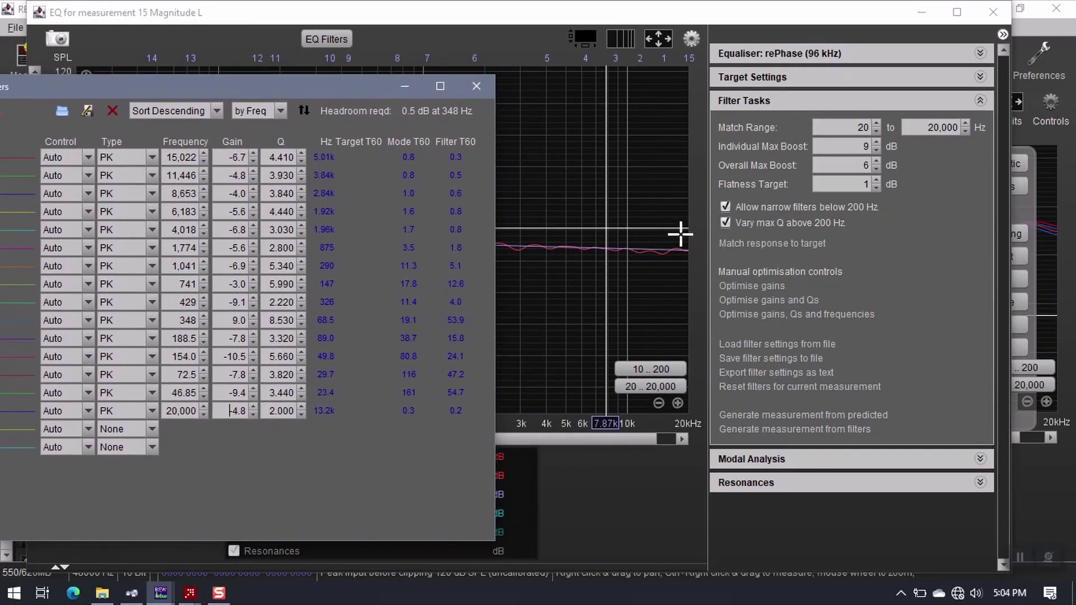
left_click(653, 251)
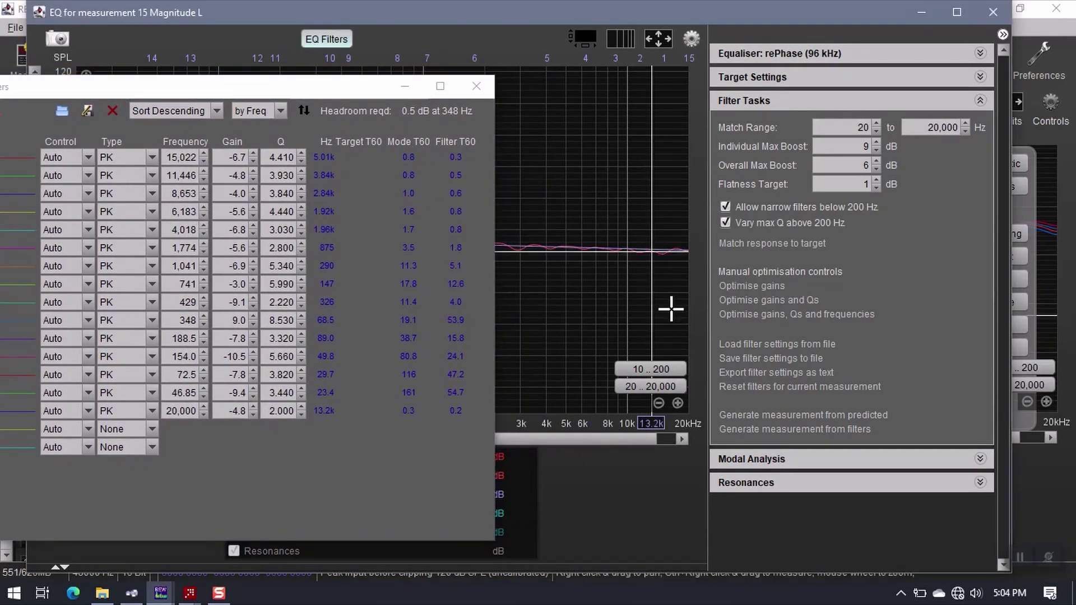
left_click(651, 245)
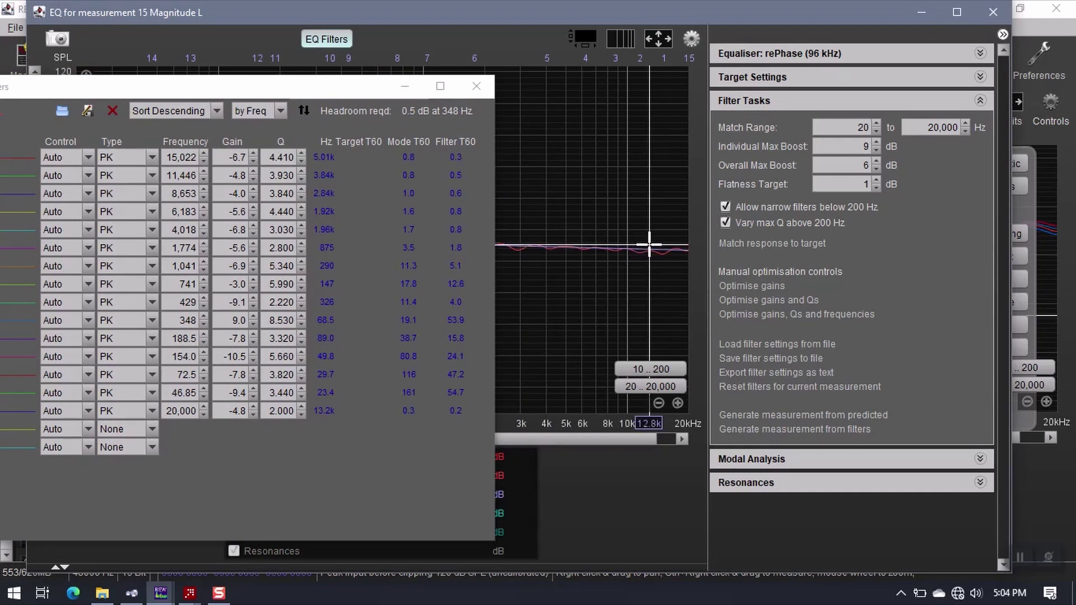
left_click(149, 427)
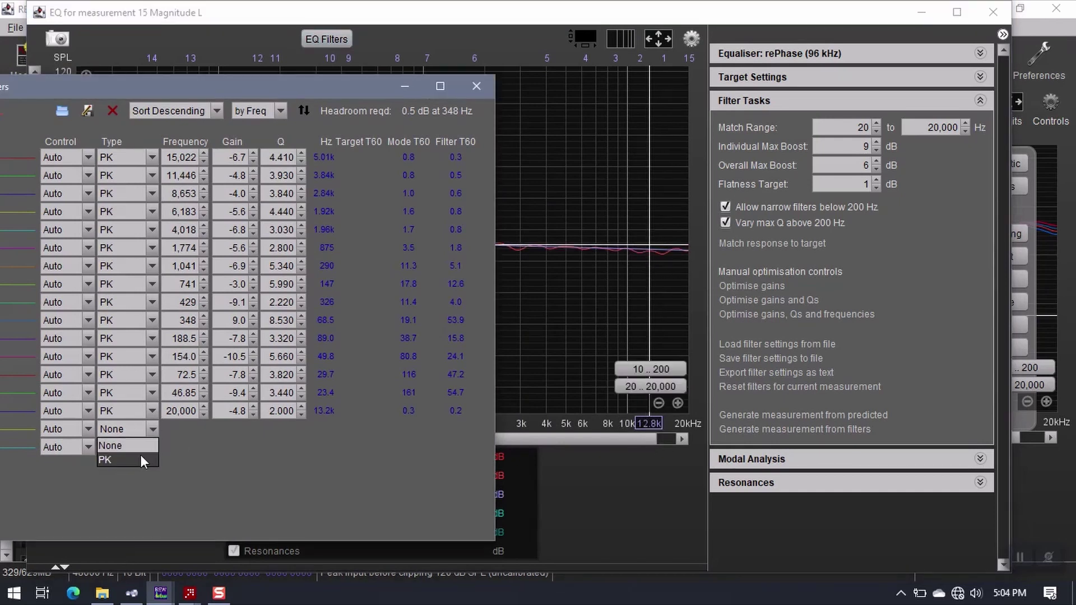
left_click(140, 460)
left_click(193, 424)
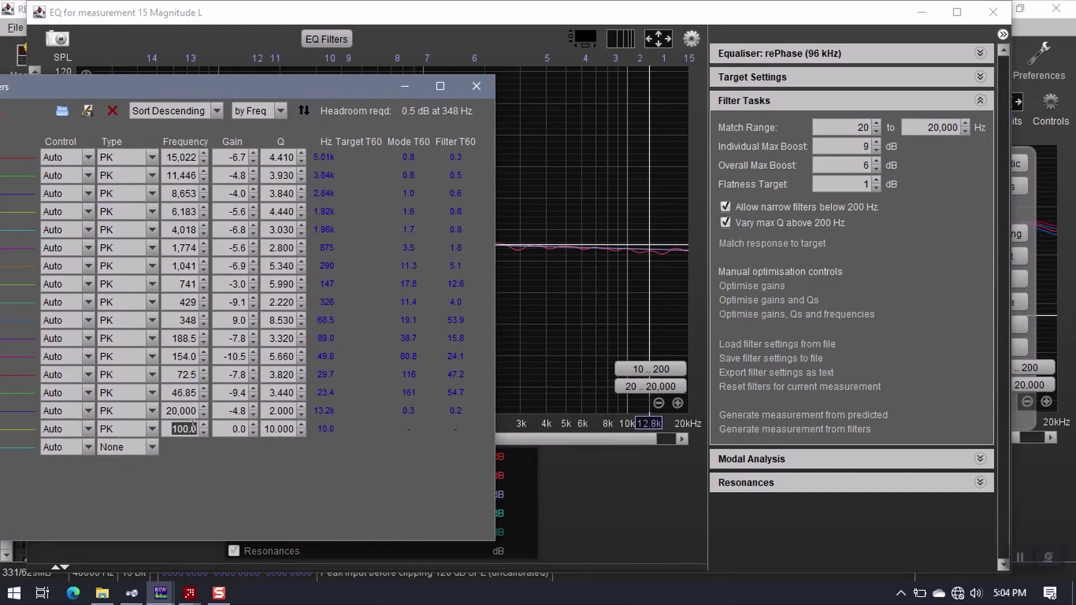
type("12800")
key("Return")
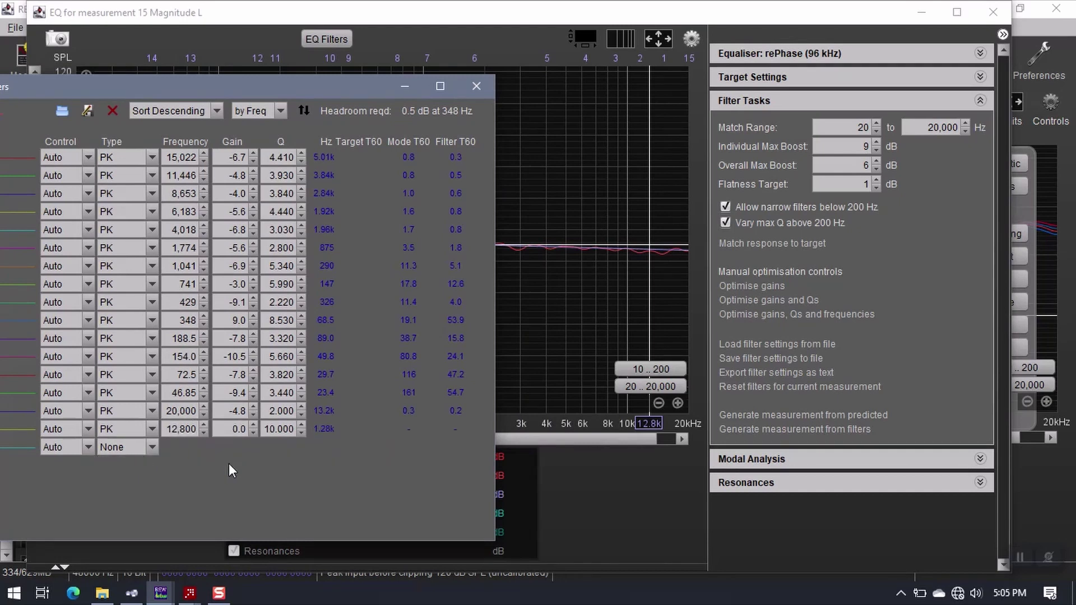
left_click(279, 426)
type("2.5")
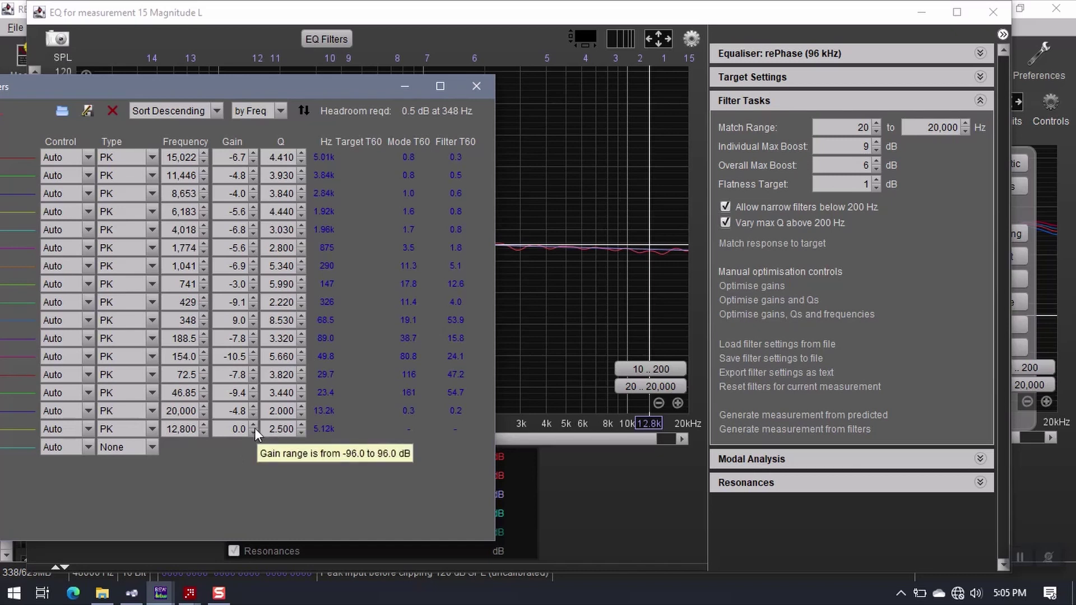
left_click(250, 430)
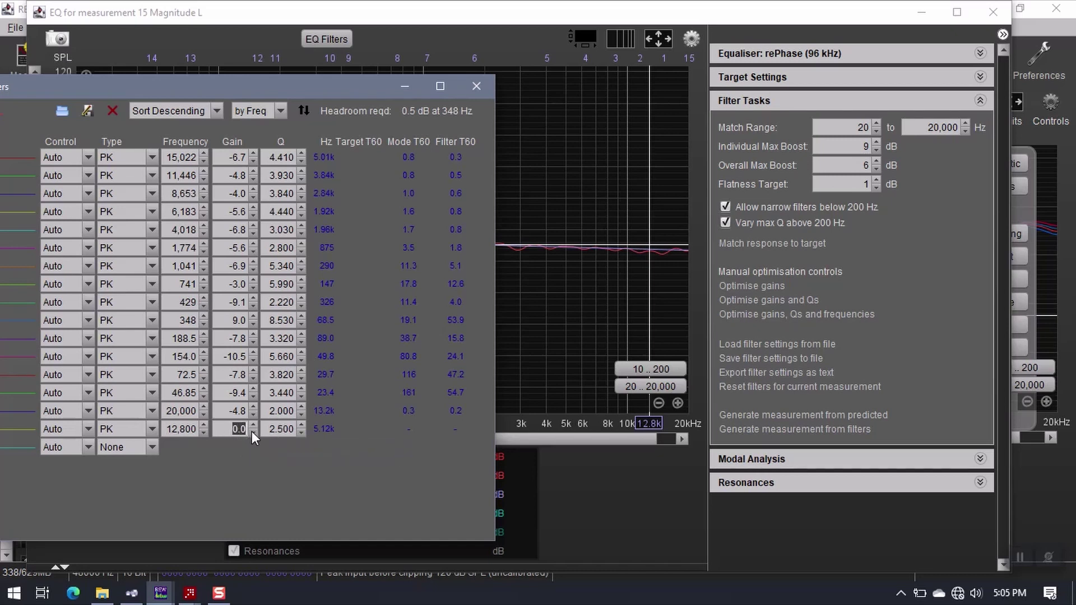
type("1")
key("Return")
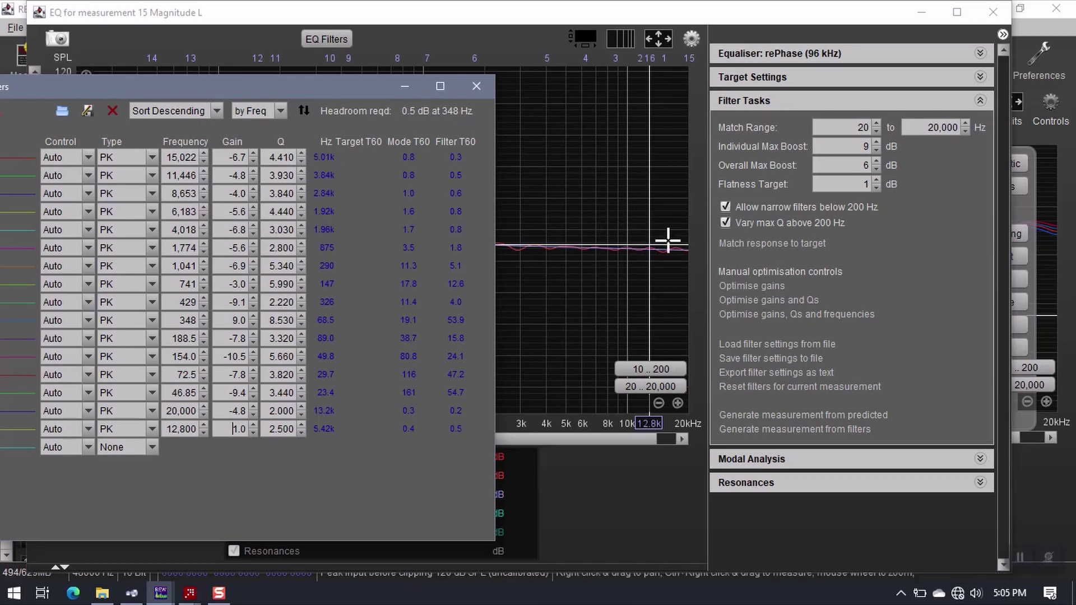
Sort the filter list by frequency in descending order
left_click(600, 212)
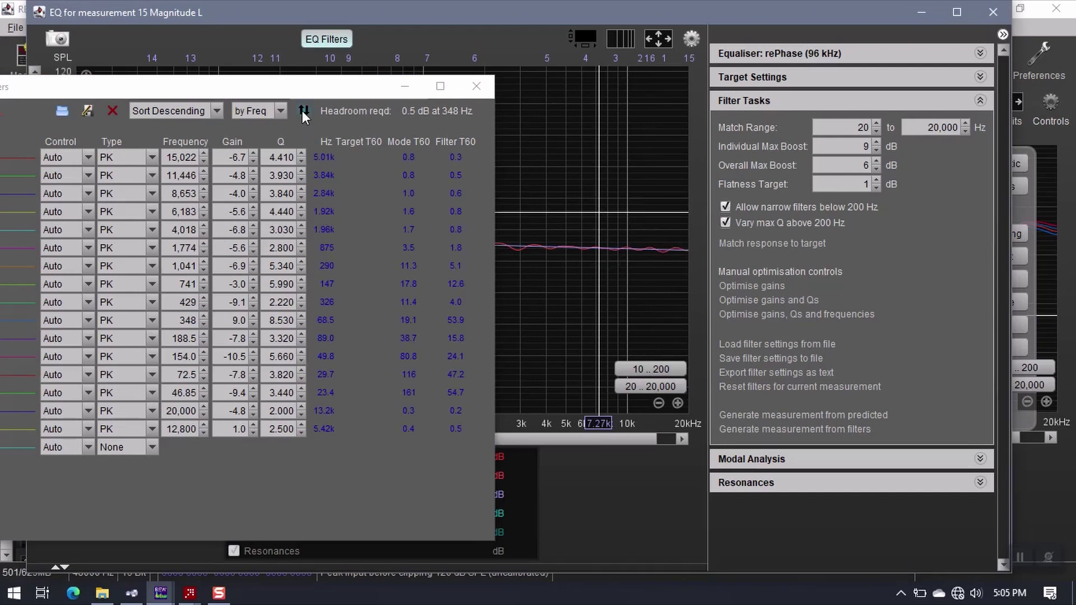
left_click(304, 110)
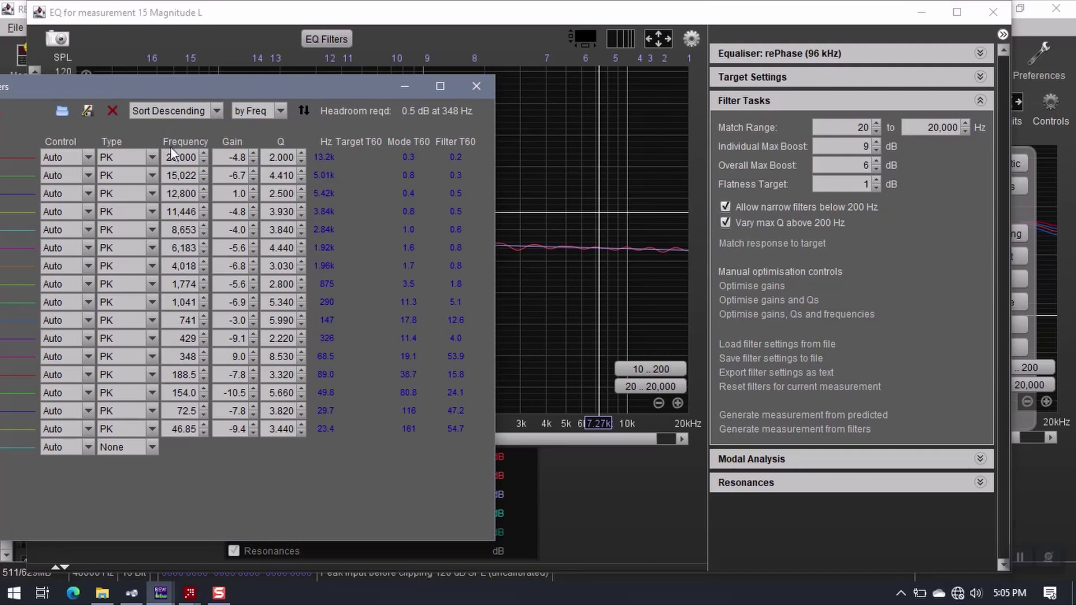
left_click(217, 112)
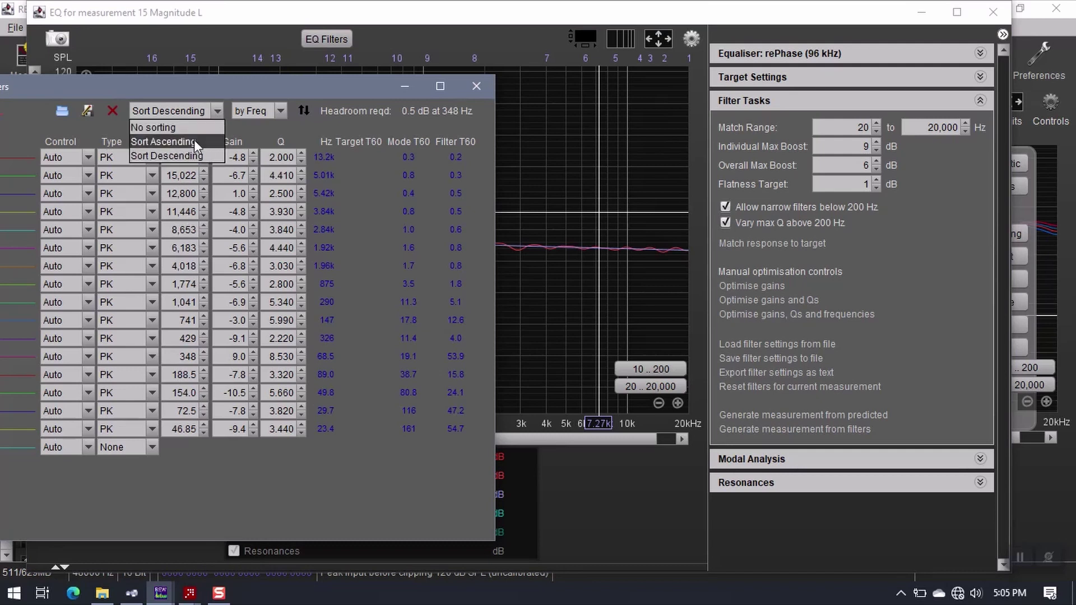
left_click(194, 156)
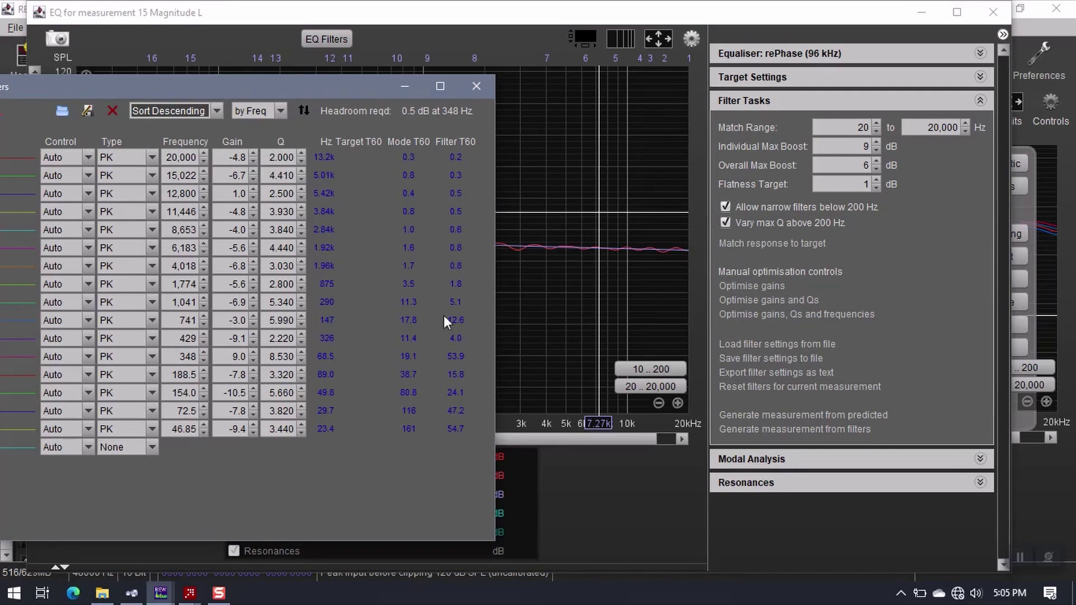
Save the filter settings to file and assign them to the Left Front speaker
left_click(477, 86)
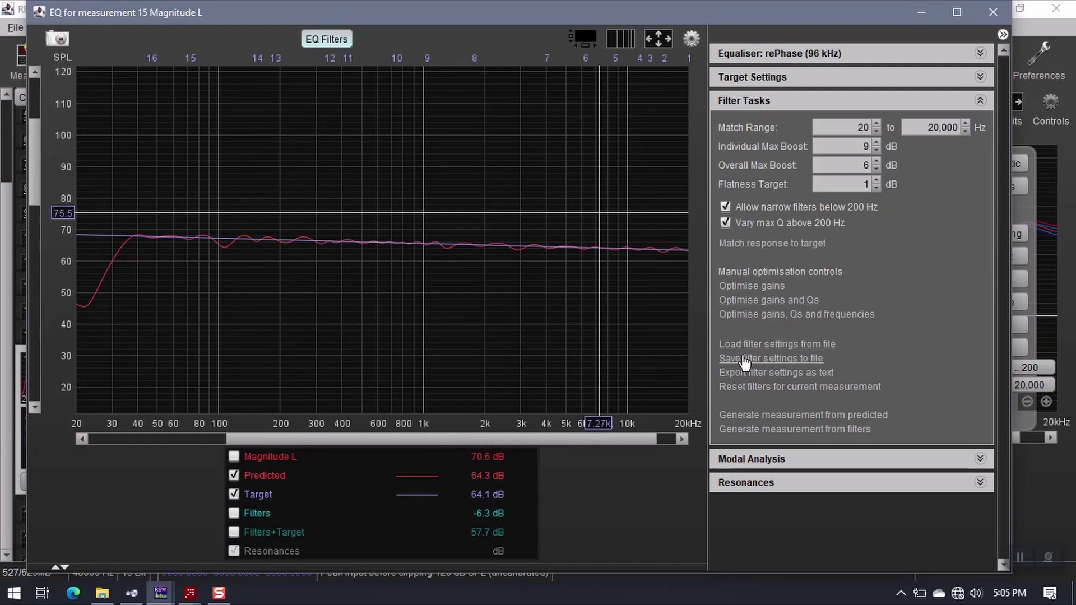
left_click(778, 358)
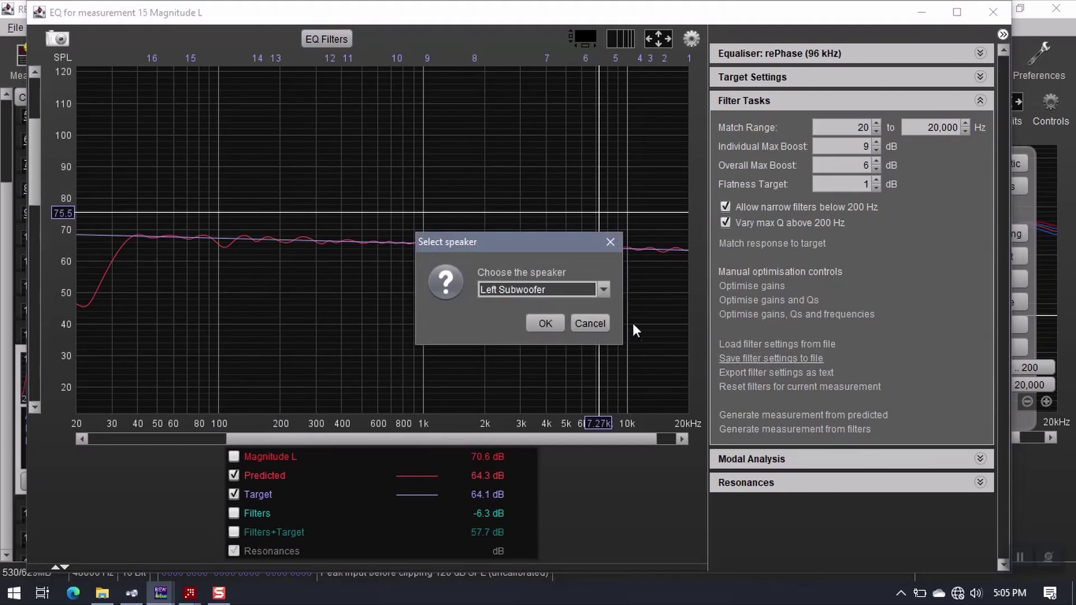
left_click(604, 289)
scroll(603, 321, "up", 1)
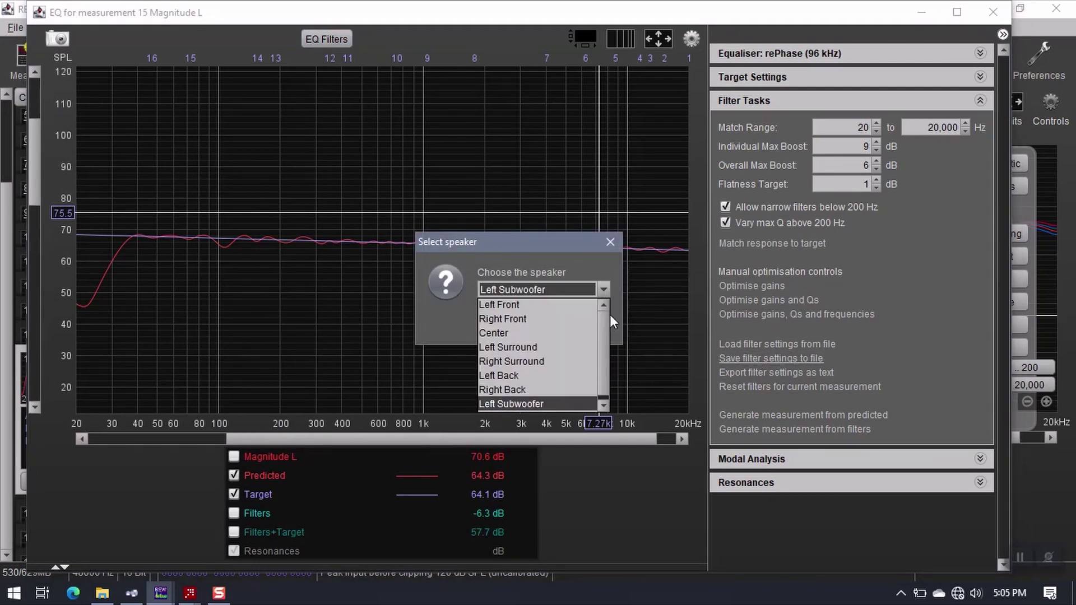
left_click(510, 306)
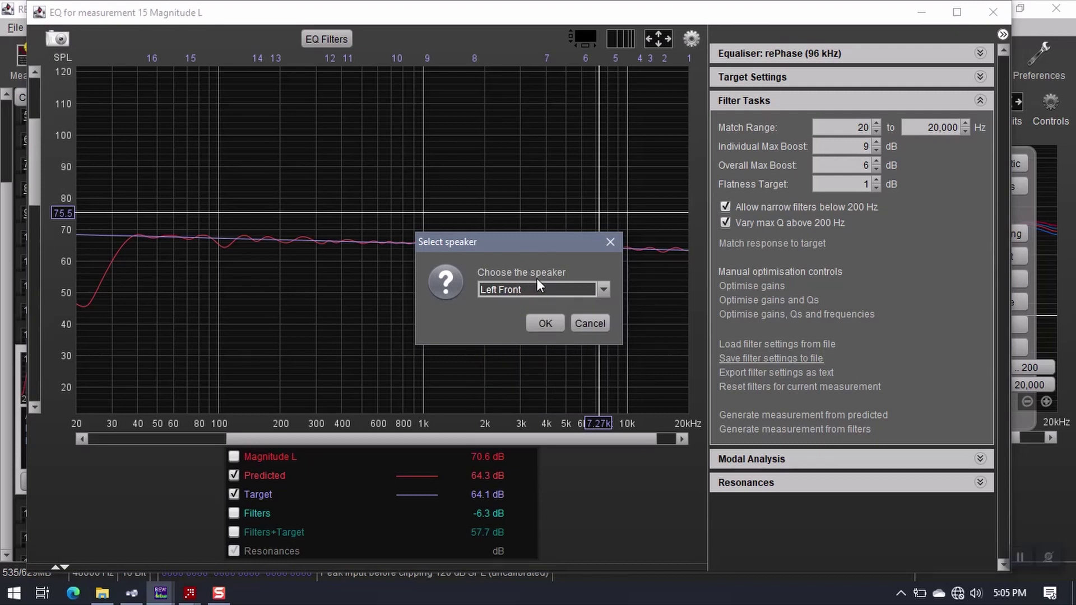
left_click_drag(523, 250, 500, 238)
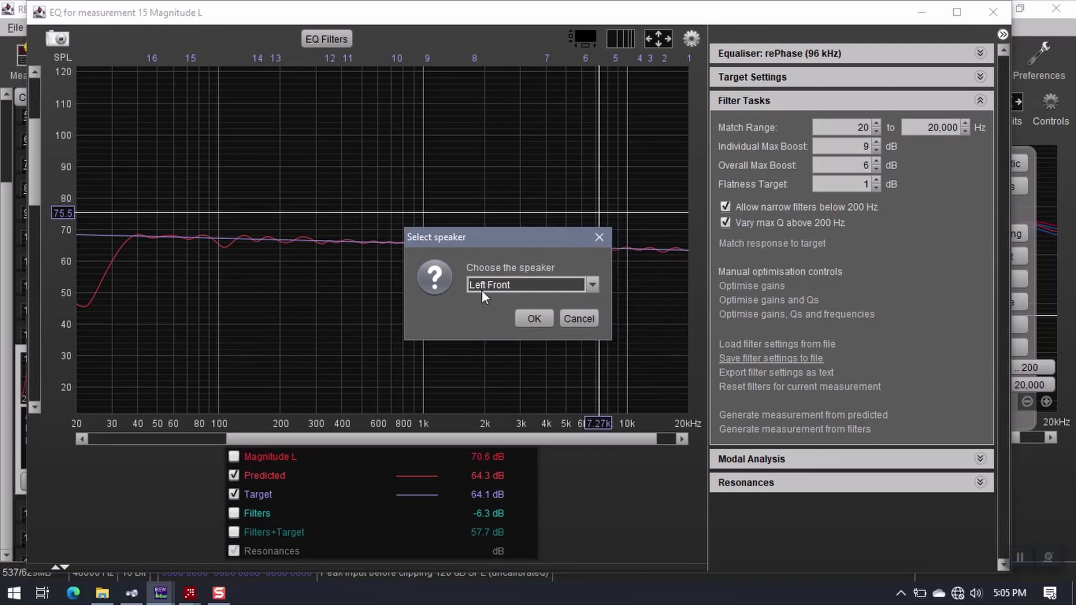
left_click(526, 319)
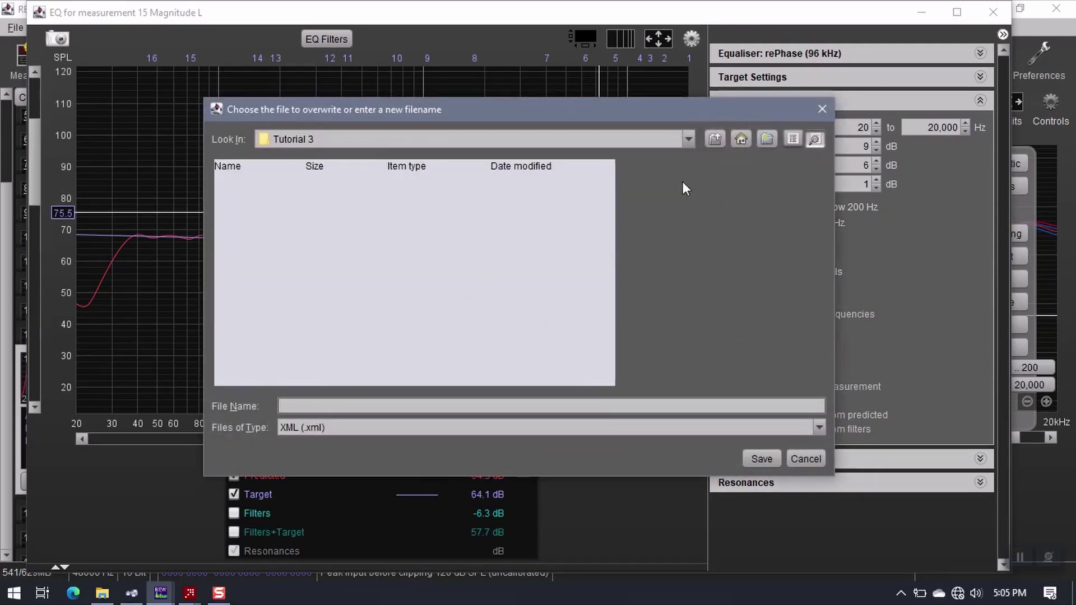
Create a Magnitude Banks folder and save the file there as MagnitudeLeft_Bank01
left_click(768, 139)
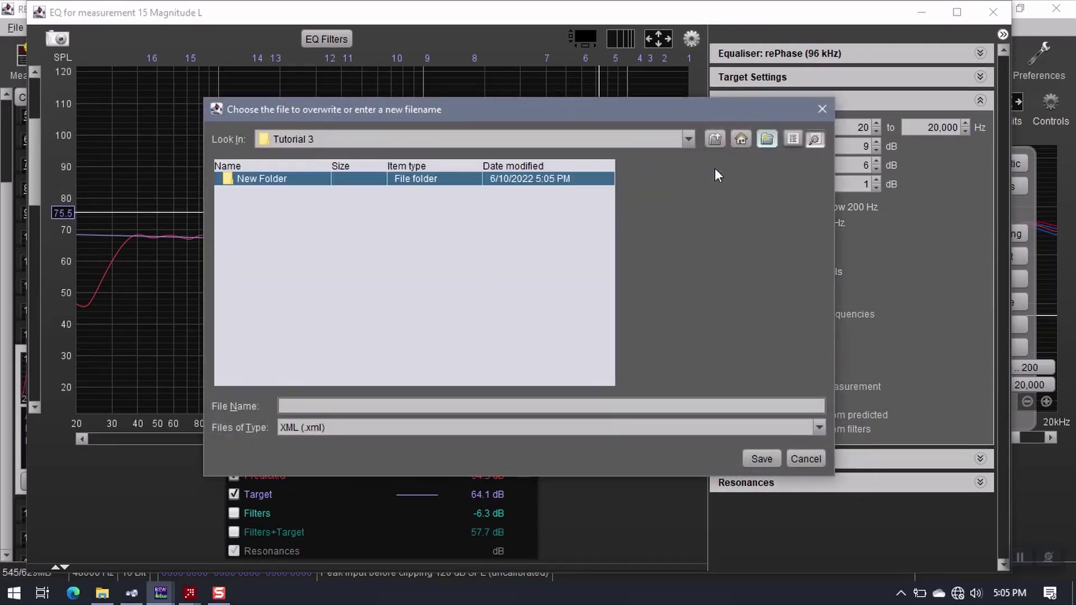
left_click(281, 182)
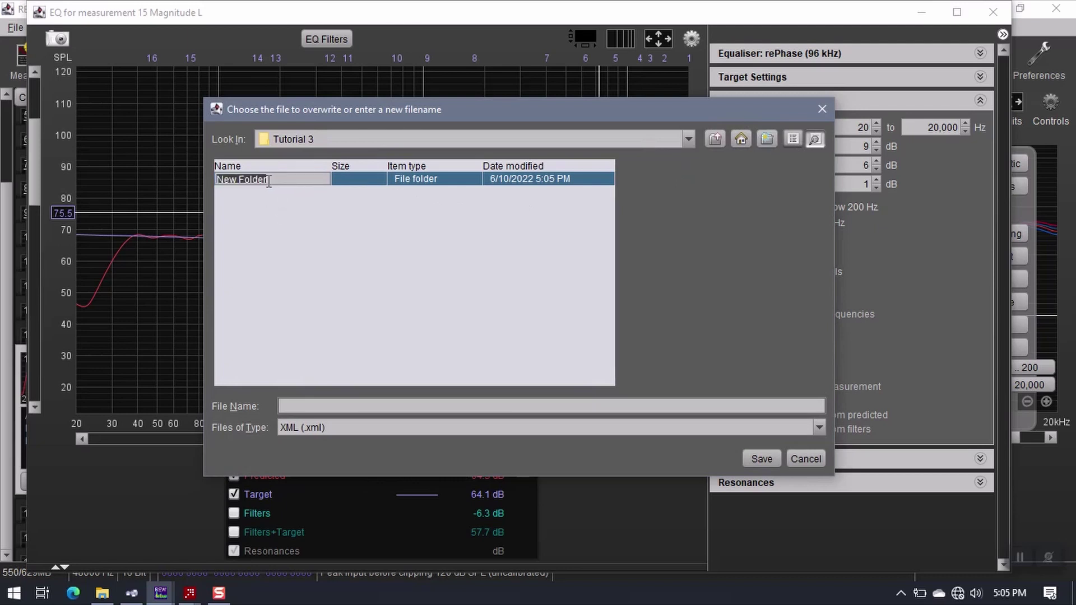
type("Magnitude Banks")
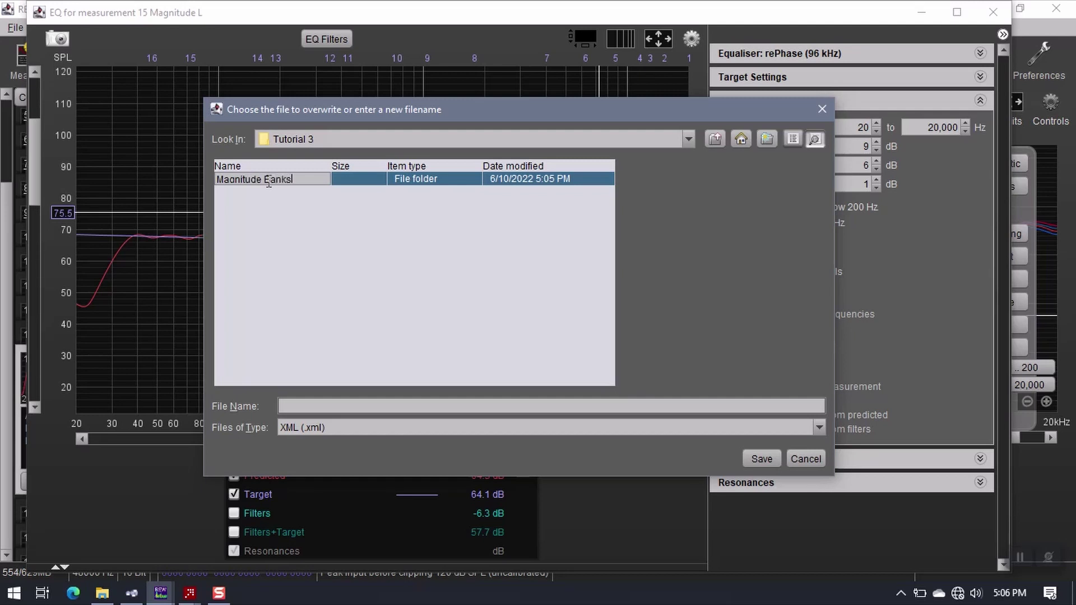
left_click(297, 236)
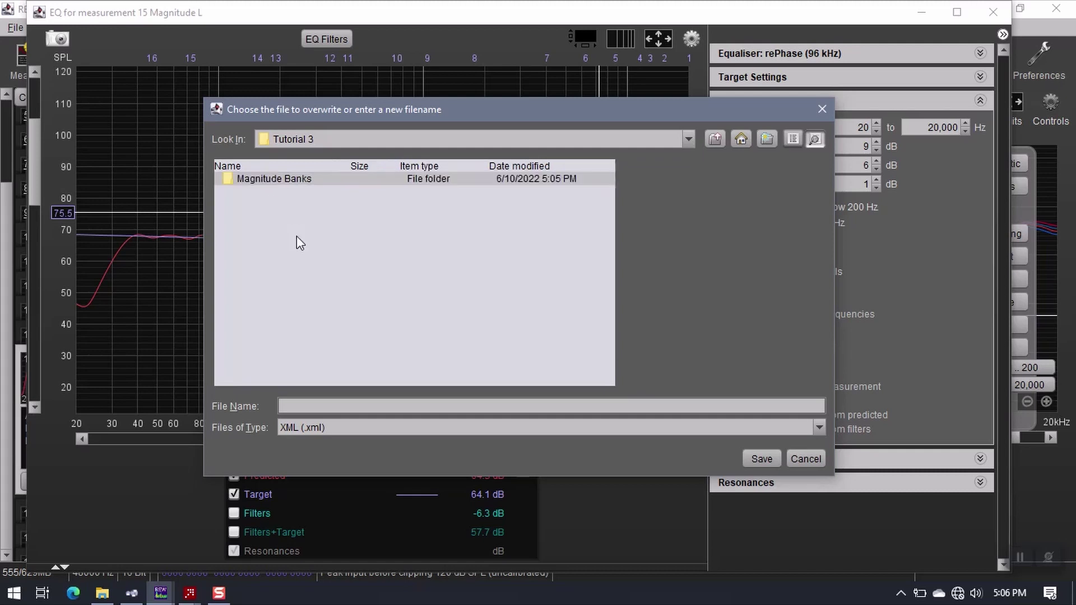
double_click(295, 180)
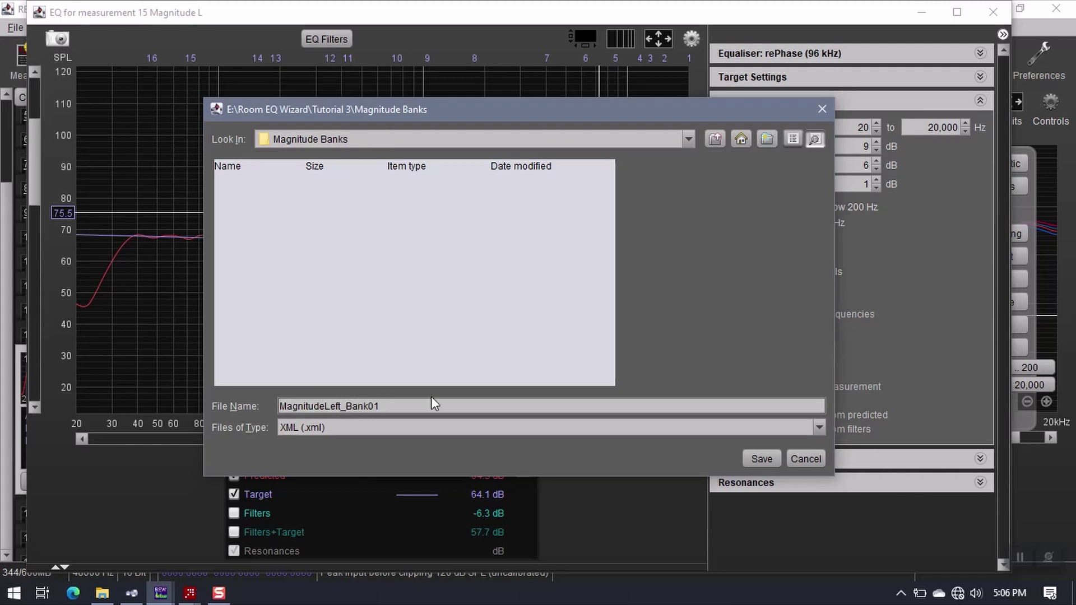
left_click(762, 460)
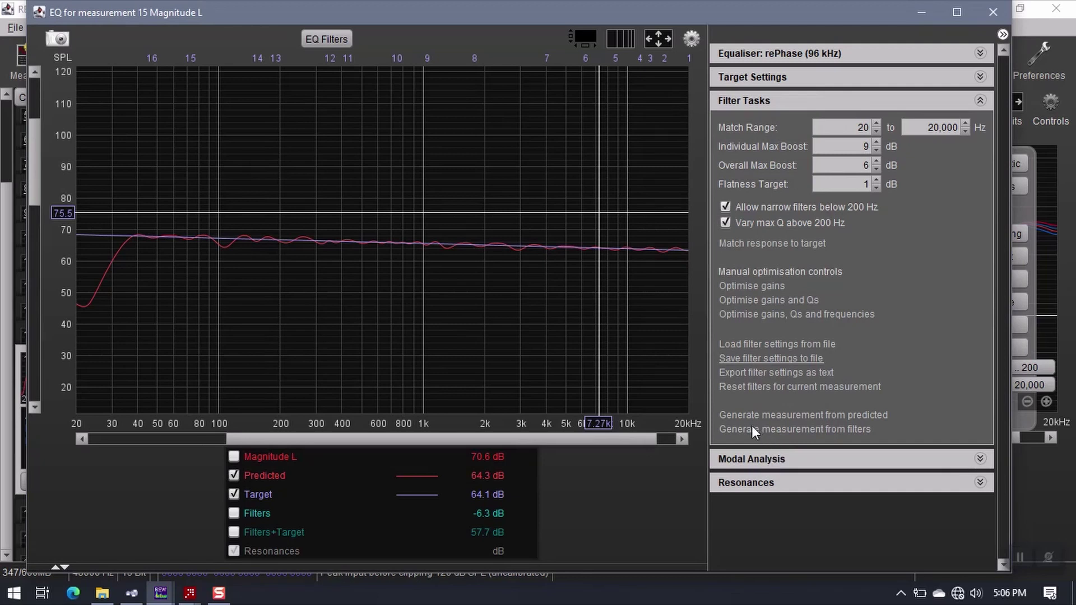
Generate the EQ Magnitude L measurement from the predicted response and move it beside Magnitude L
left_click(863, 416)
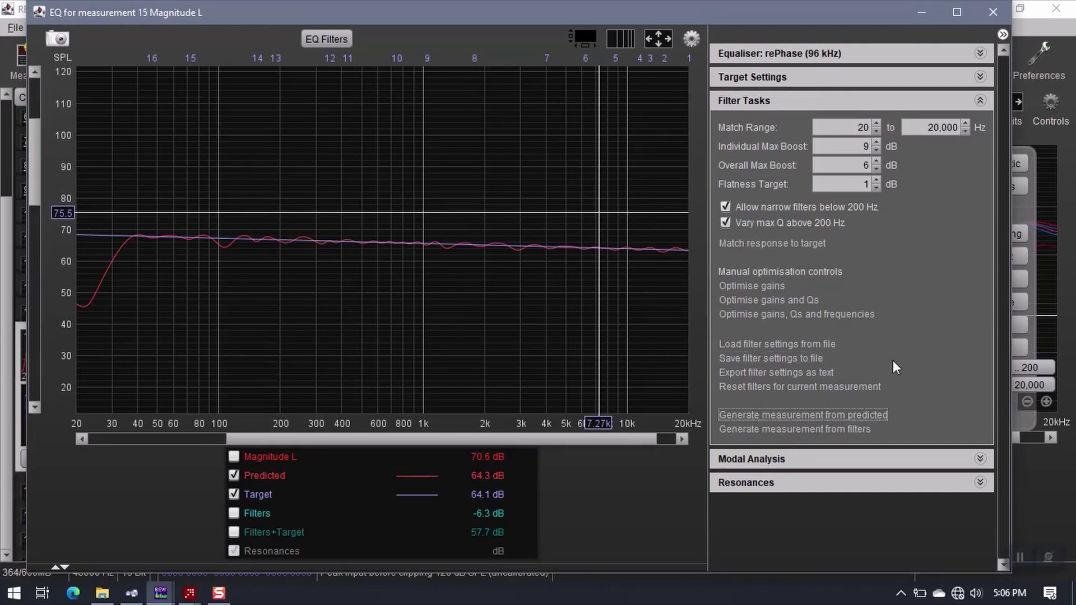
left_click(993, 13)
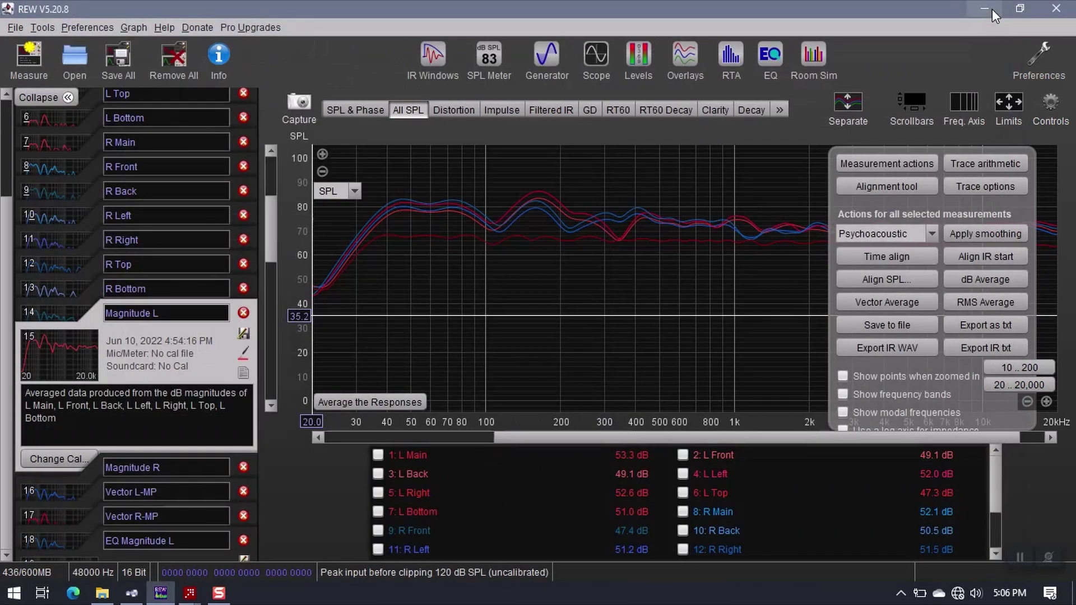
left_click(80, 558)
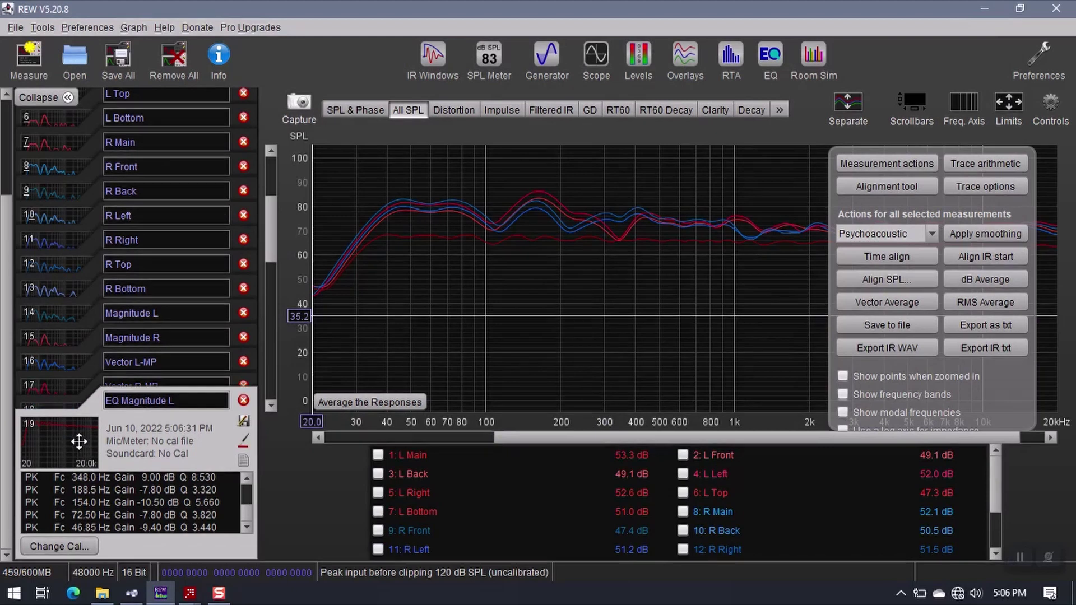
left_click_drag(79, 440, 68, 387)
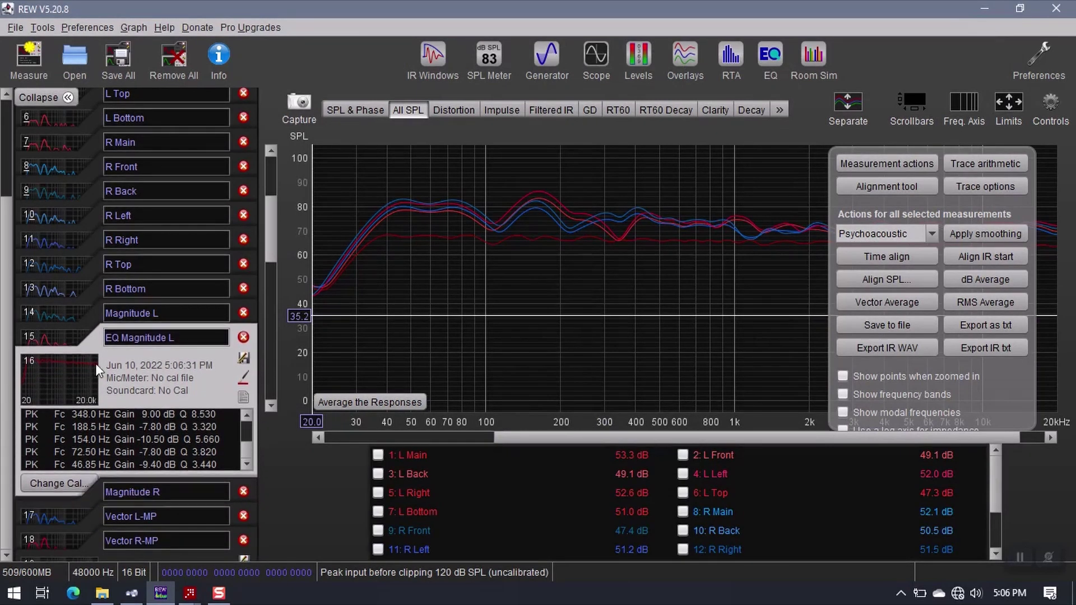
Edit the measurement's name, removing the 'EQ ' prefix to rename it Magnitude L Bank 2
left_click(125, 339)
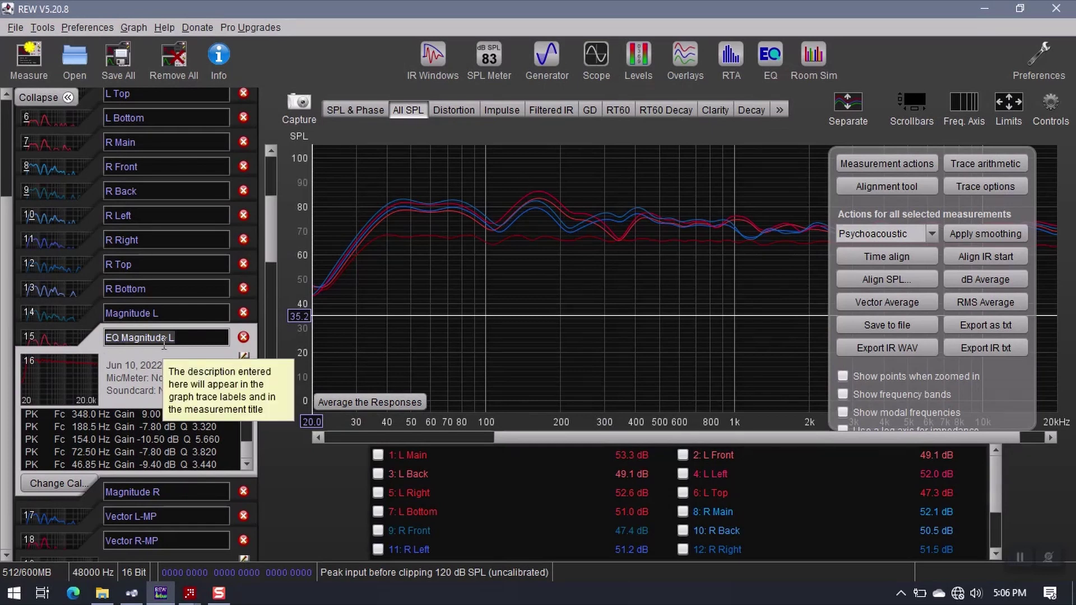
left_click(164, 342)
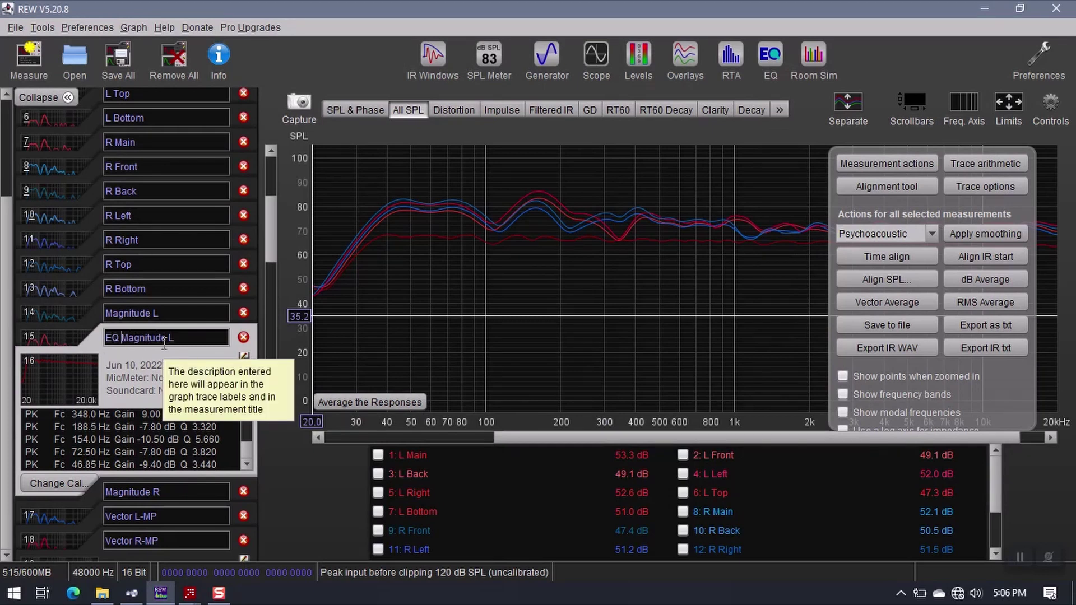
key("Home")
key("Delete")
key("Delete")
key("Delete")
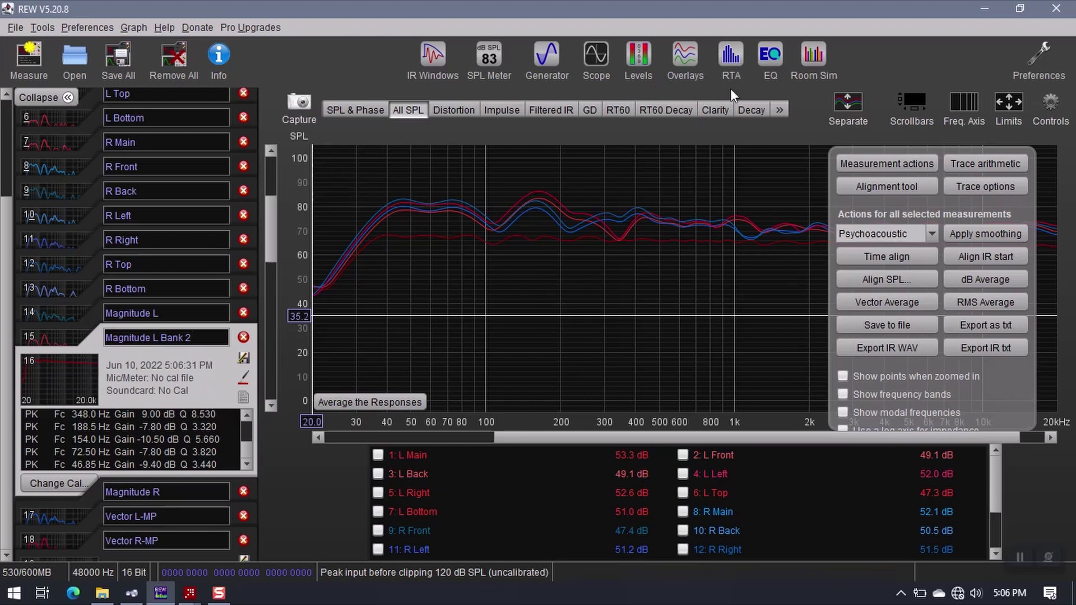
Open Magnitude L Bank 2's EQ, confirm the 66 dB target, and auto-match nine filters to it
left_click(770, 55)
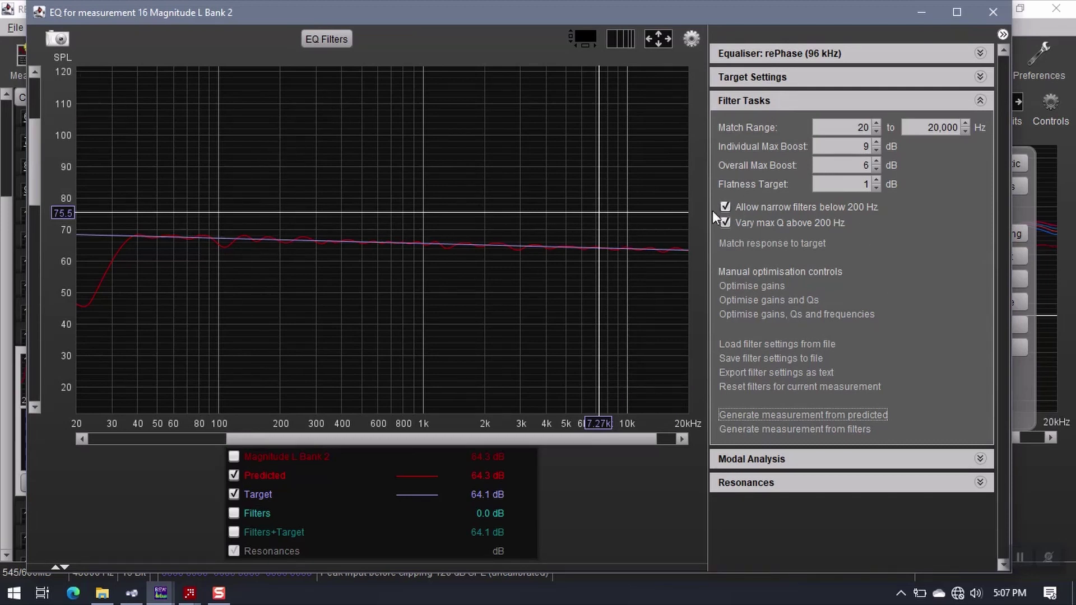
left_click(877, 78)
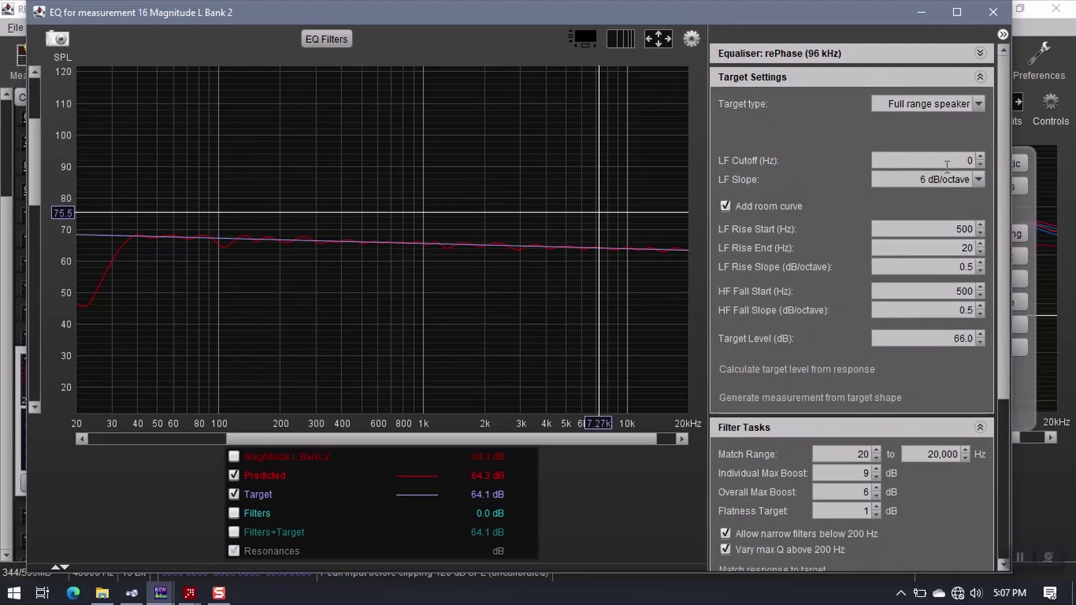
left_click(853, 78)
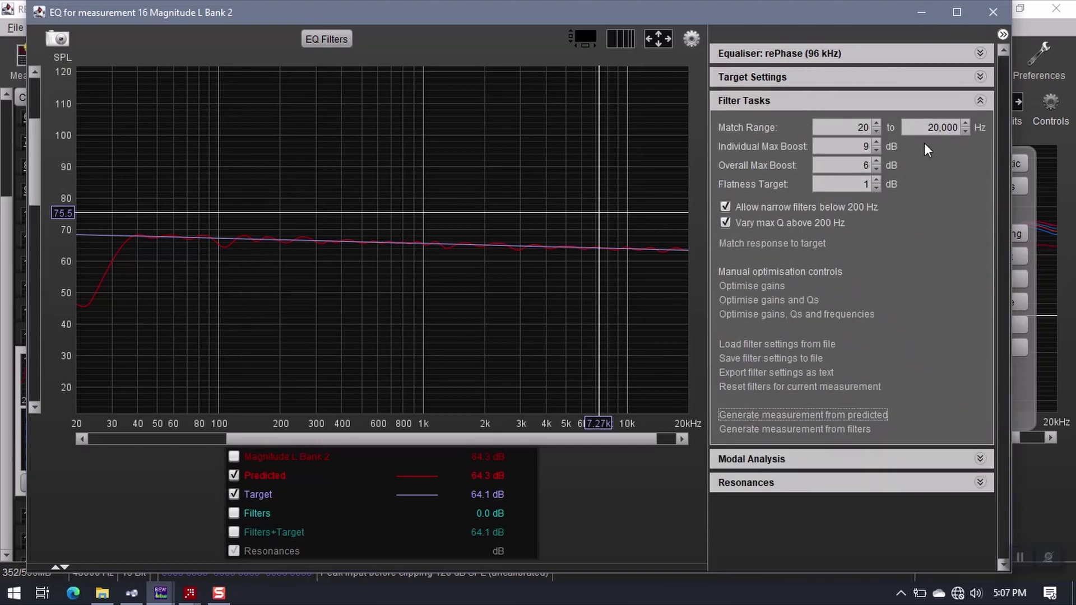
left_click(750, 243)
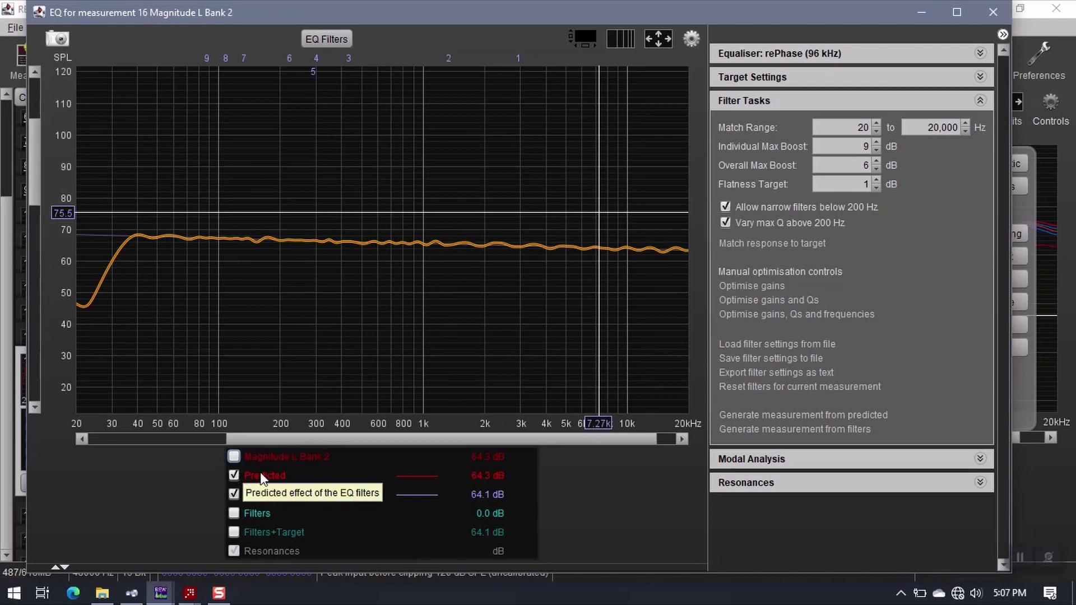
Save Bank 2's filters for the Left Front speaker as MagnitudeLeft_Bank02.xml
left_click(760, 360)
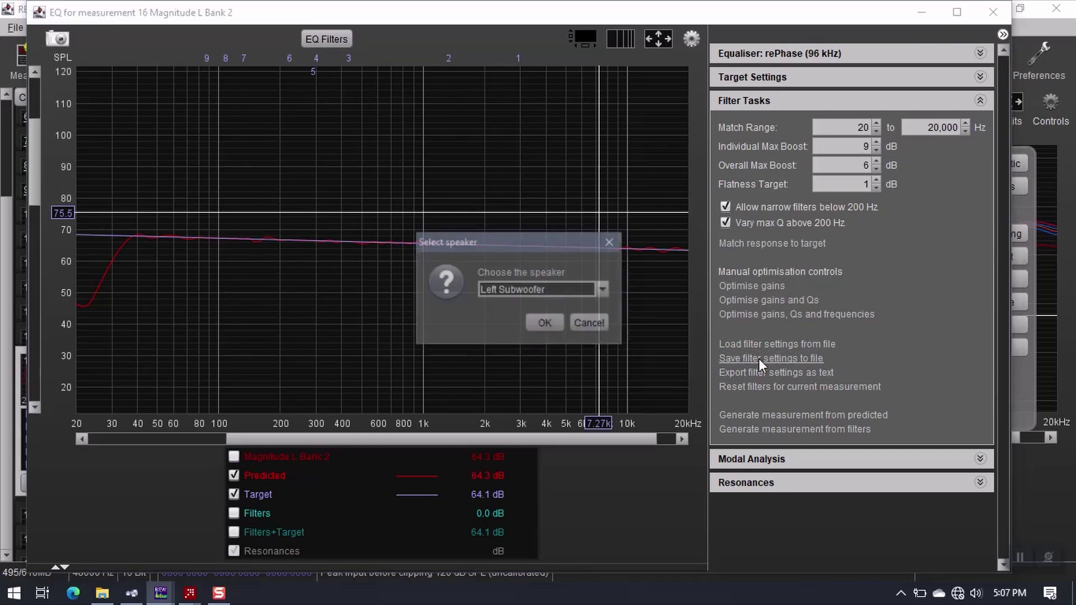
left_click(604, 290)
scroll(510, 325, "up", 1)
left_click(510, 307)
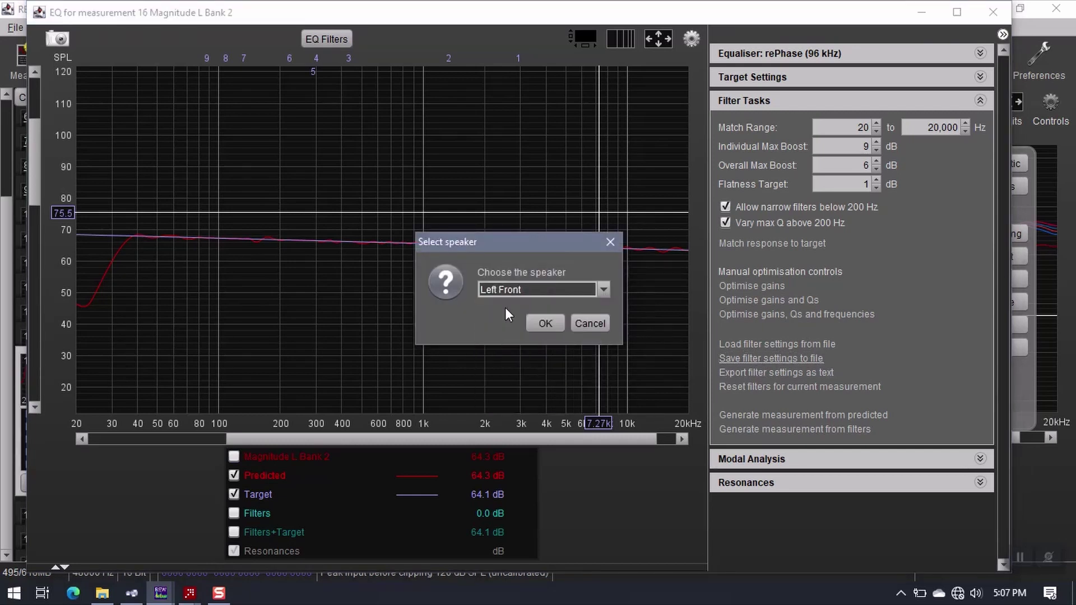
left_click(546, 324)
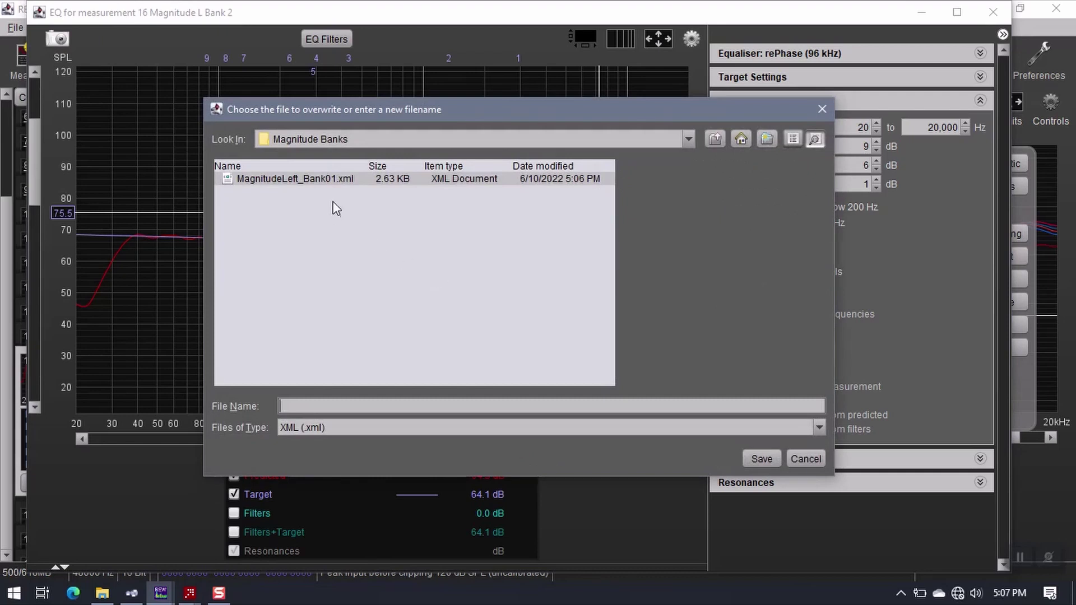
left_click(318, 179)
left_click(359, 406)
key("Delete")
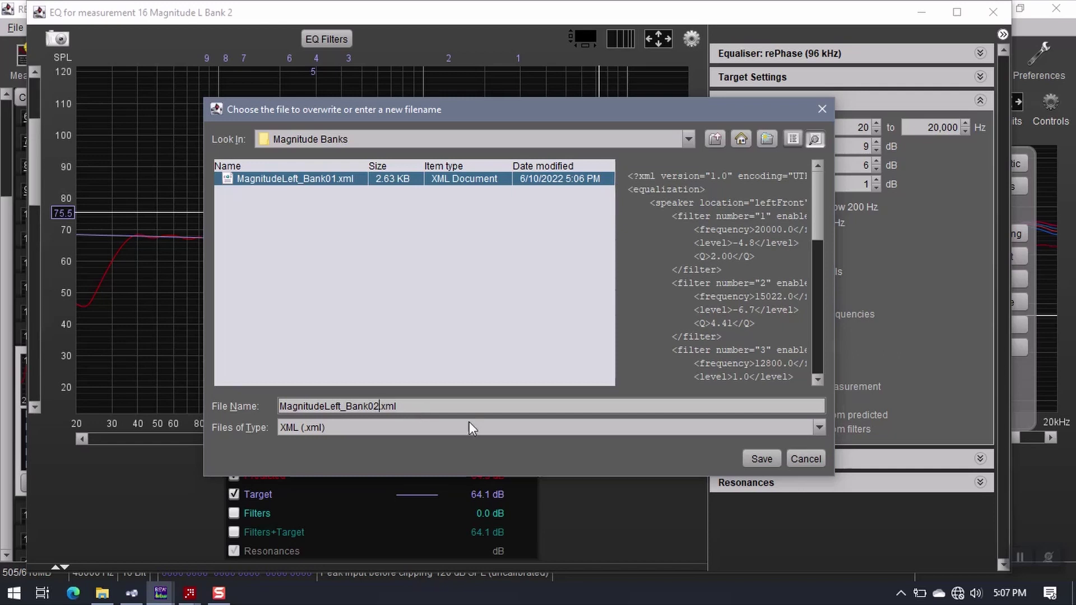
left_click(761, 460)
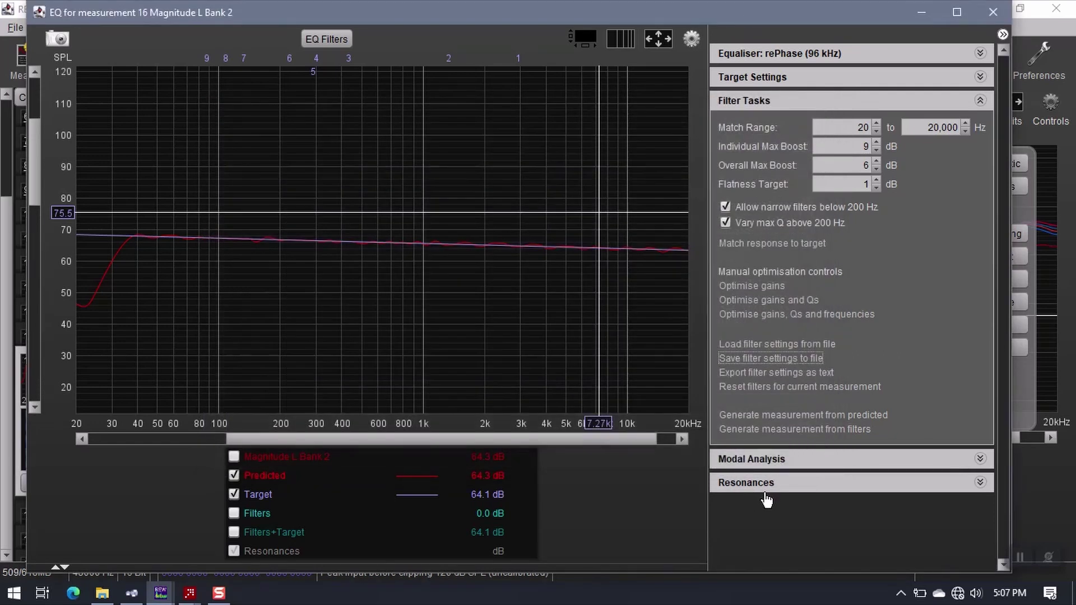
Generate a measurement from the predicted EQ response, move it below Magnitude L Bank 2, and name it Predicted Left
left_click(813, 416)
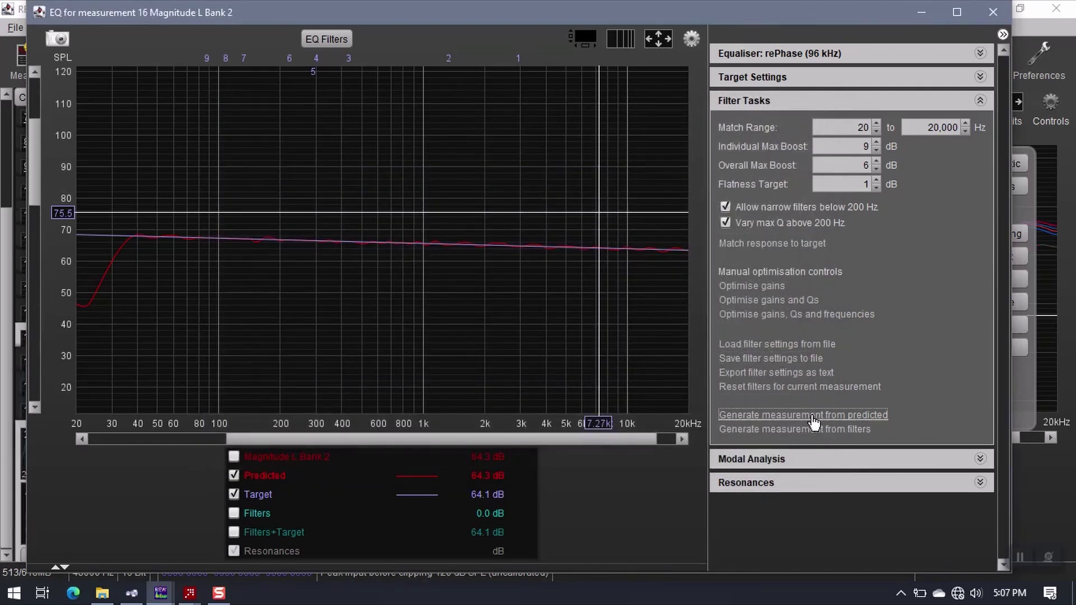
left_click(1002, 15)
left_click(90, 550)
left_click_drag(78, 423, 85, 383)
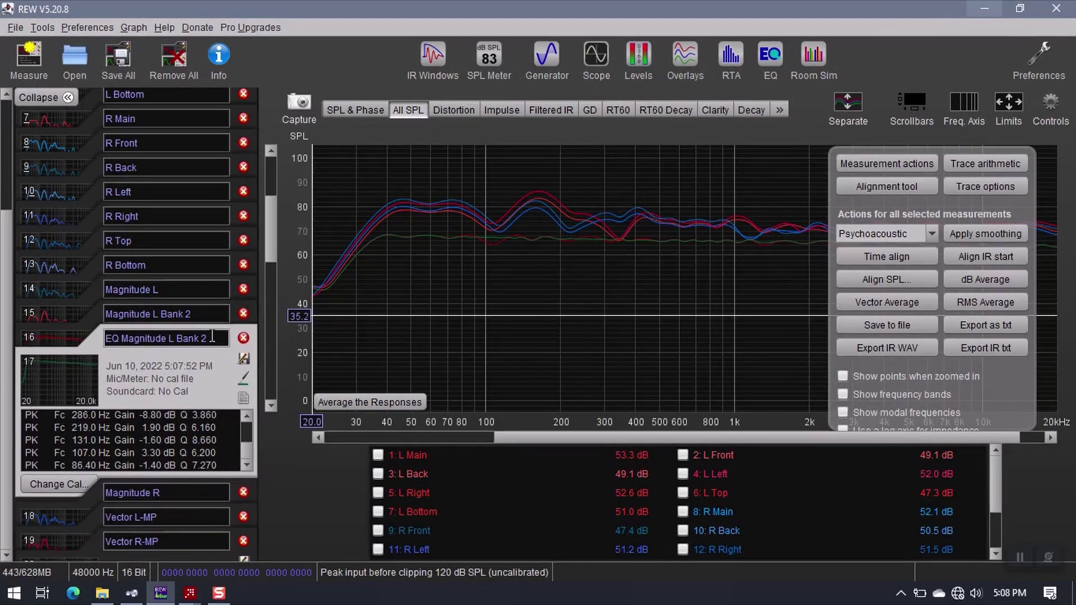
left_click(211, 336)
type("Predicted Left")
scroll(481, 524, "down", 4)
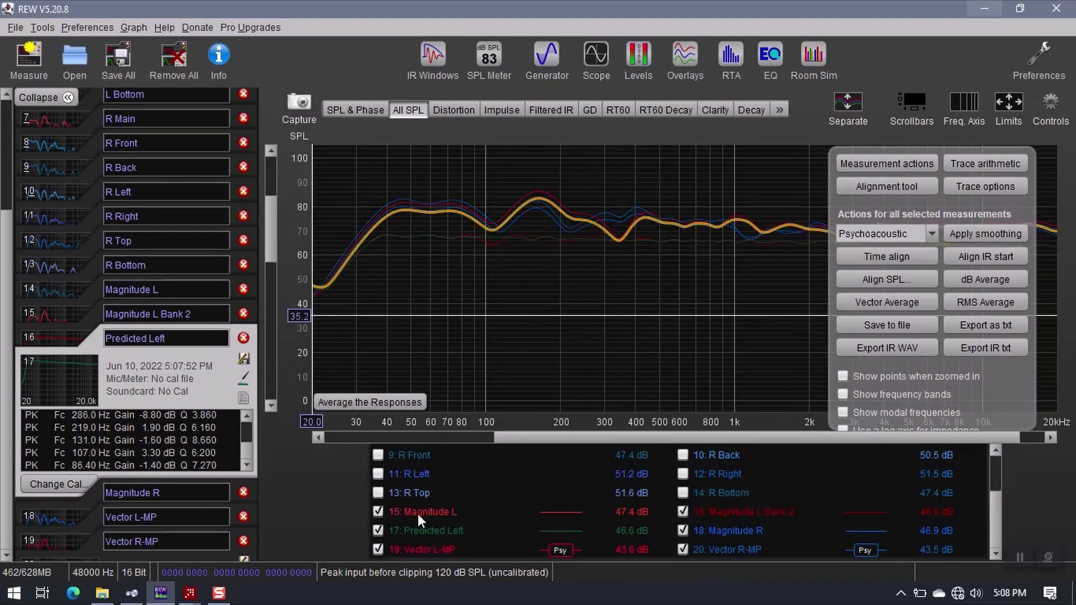
Hide the Magnitude L, Vector L-MP, Vector R-MP, Magnitude L Bank 2 and Magnitude R traces
left_click(378, 511)
left_click(378, 549)
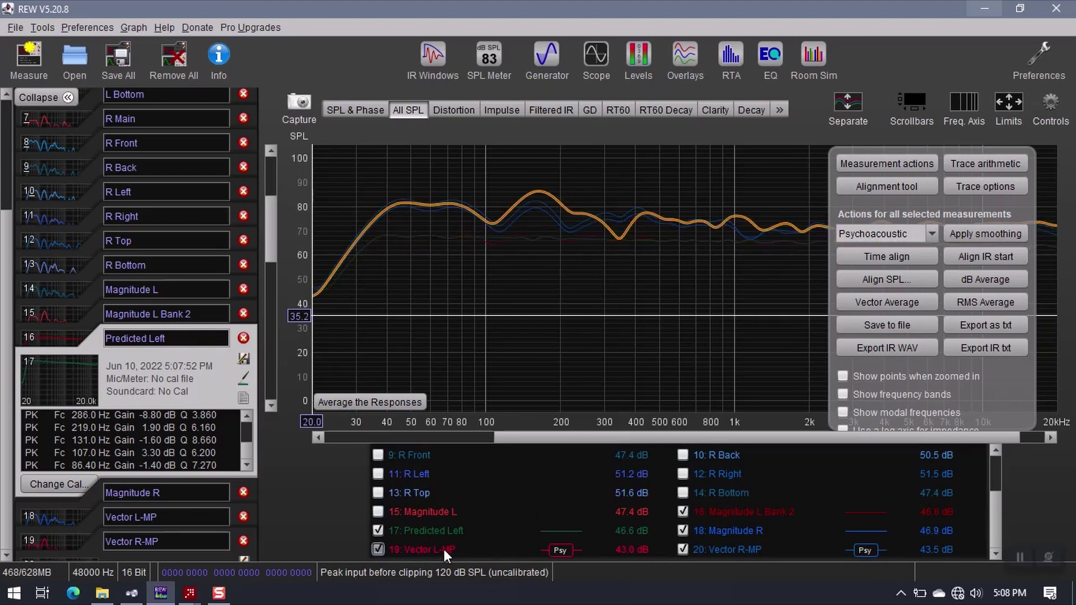
left_click(682, 550)
left_click(683, 511)
left_click(683, 531)
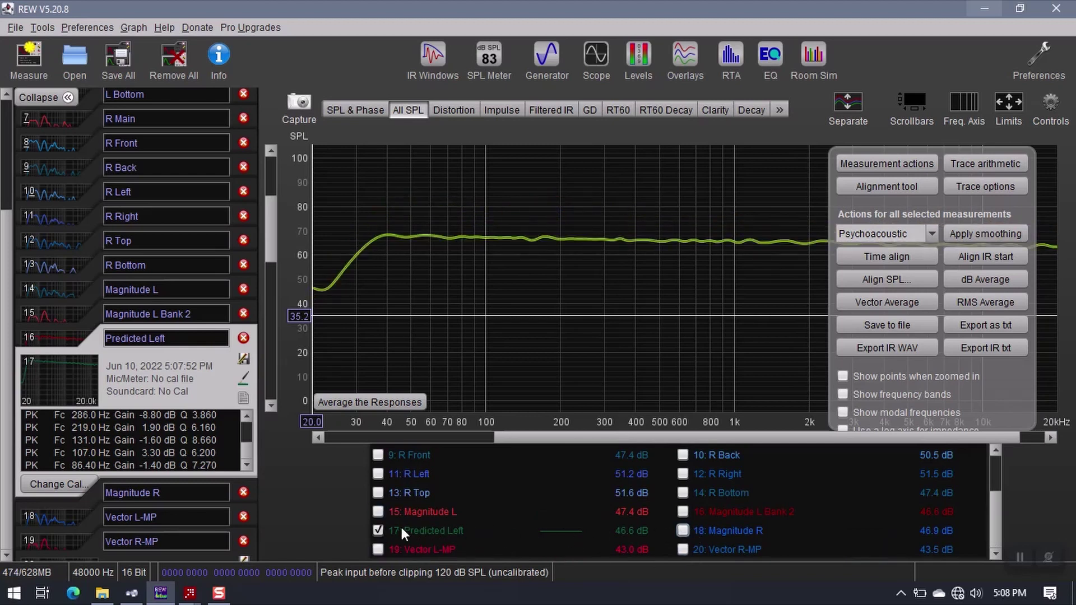
left_click(1051, 104)
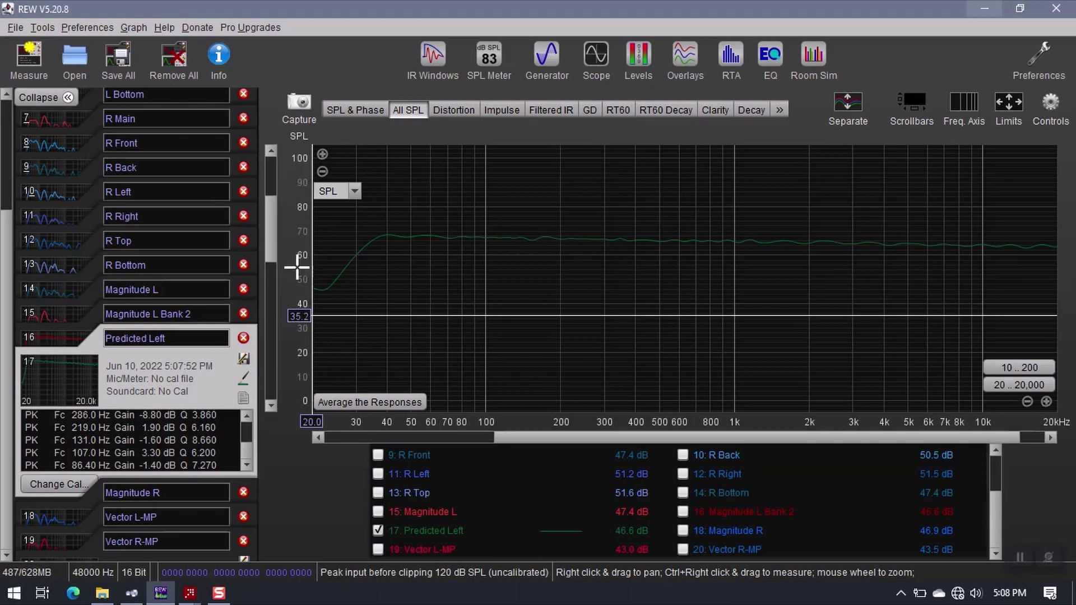
Zoom the SPL axis in two steps and scroll it to centre the Predicted Left curve
left_click(324, 158)
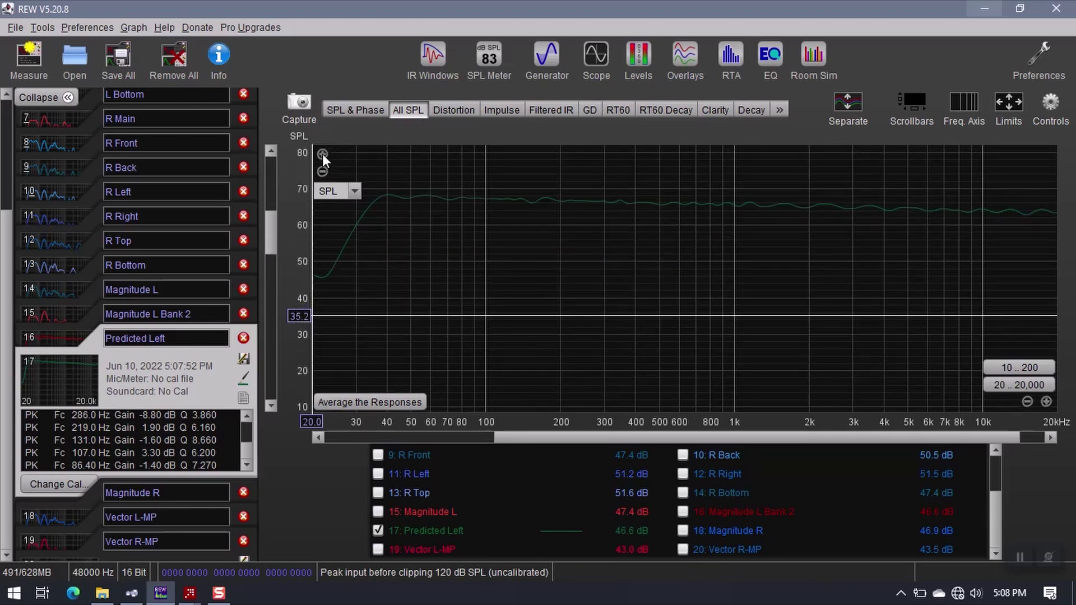
left_click(324, 158)
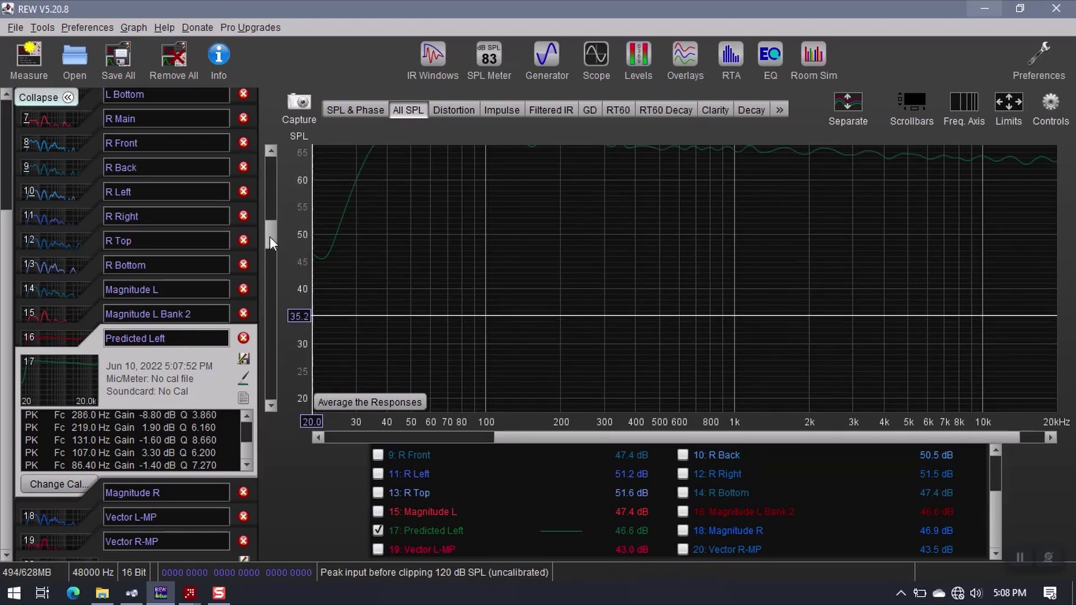
left_click_drag(269, 243, 272, 234)
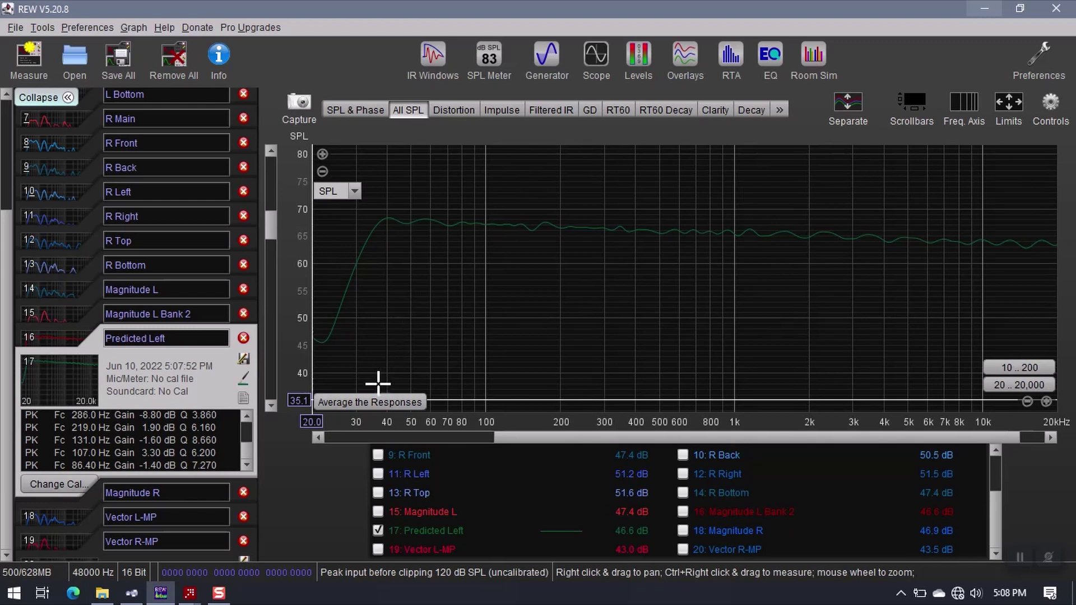
left_click(78, 519)
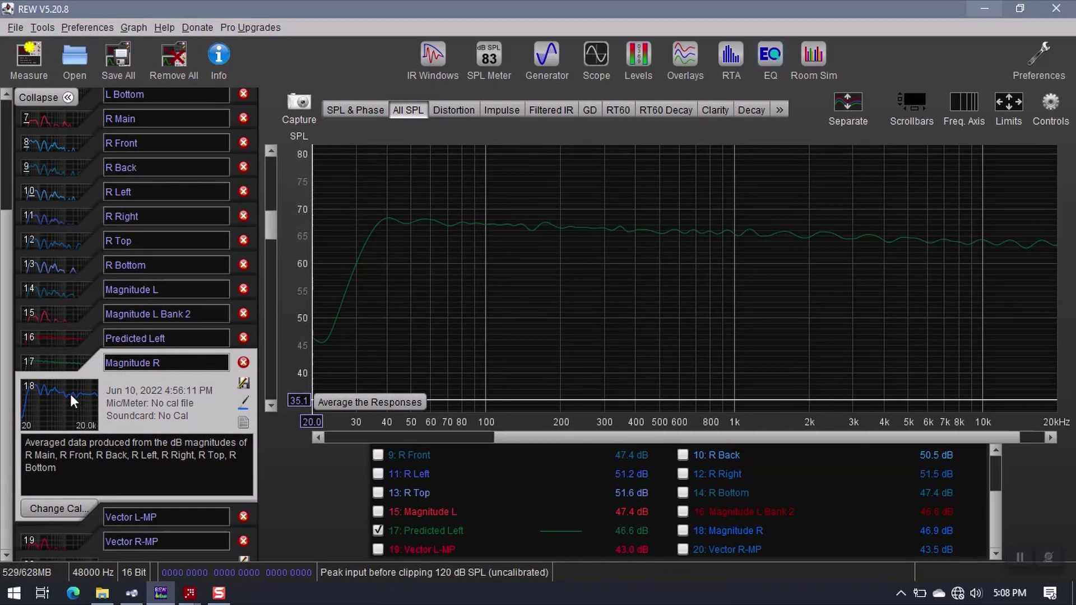
Make the Predicted Left trace red, then bring up the EQ for Magnitude R
left_click(66, 366)
left_click(243, 379)
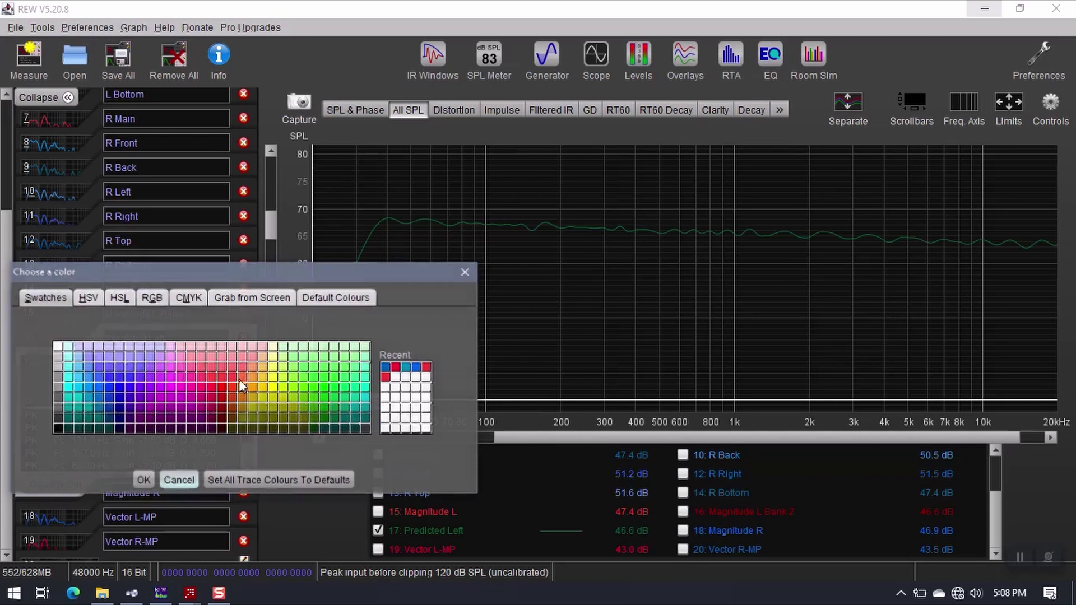
left_click(206, 383)
left_click(144, 480)
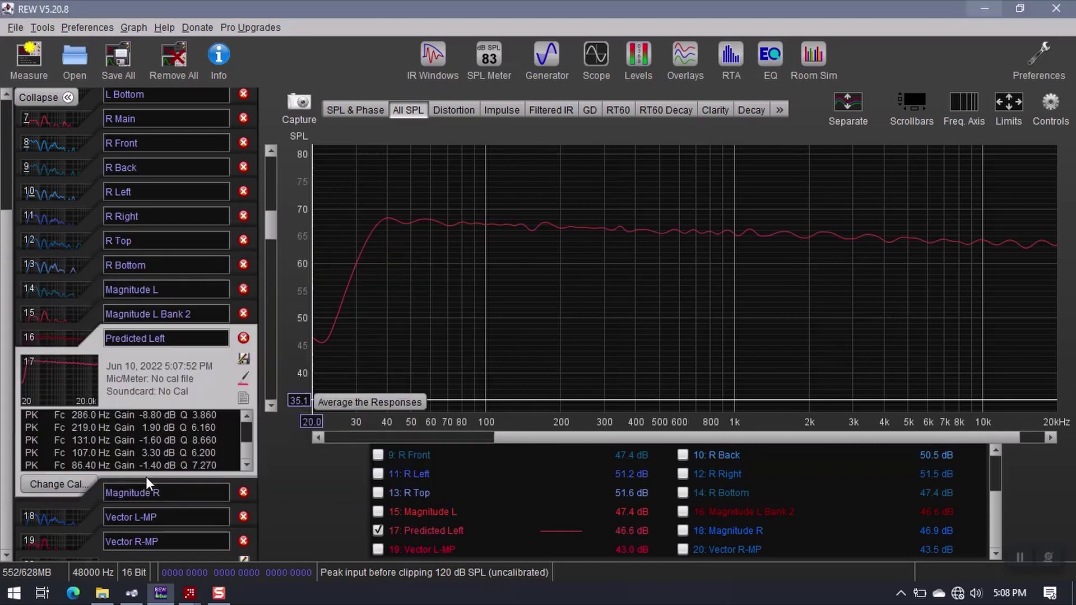
left_click(65, 516)
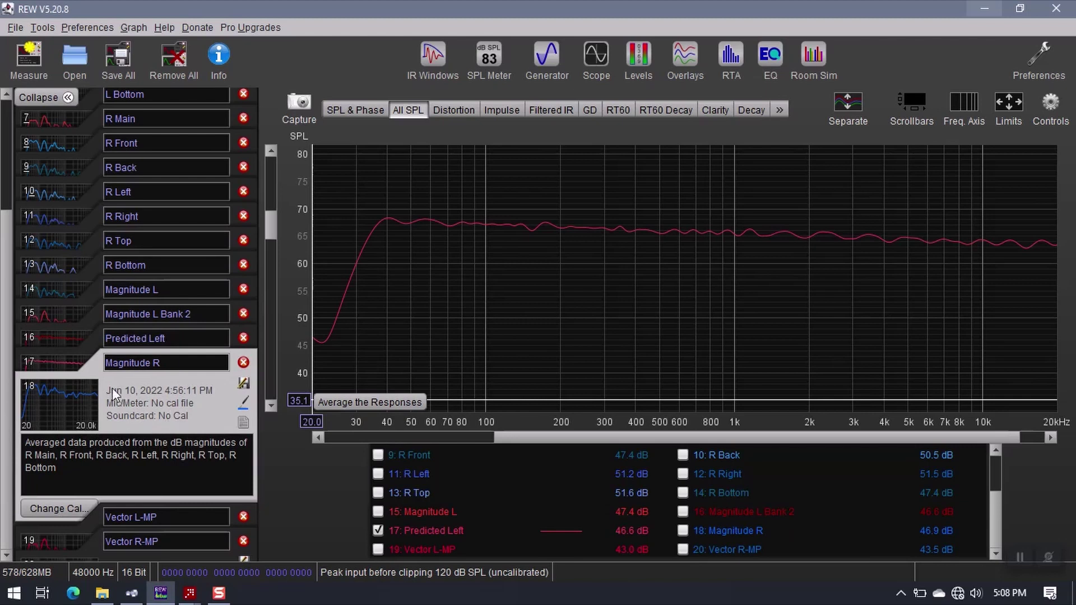
left_click(770, 56)
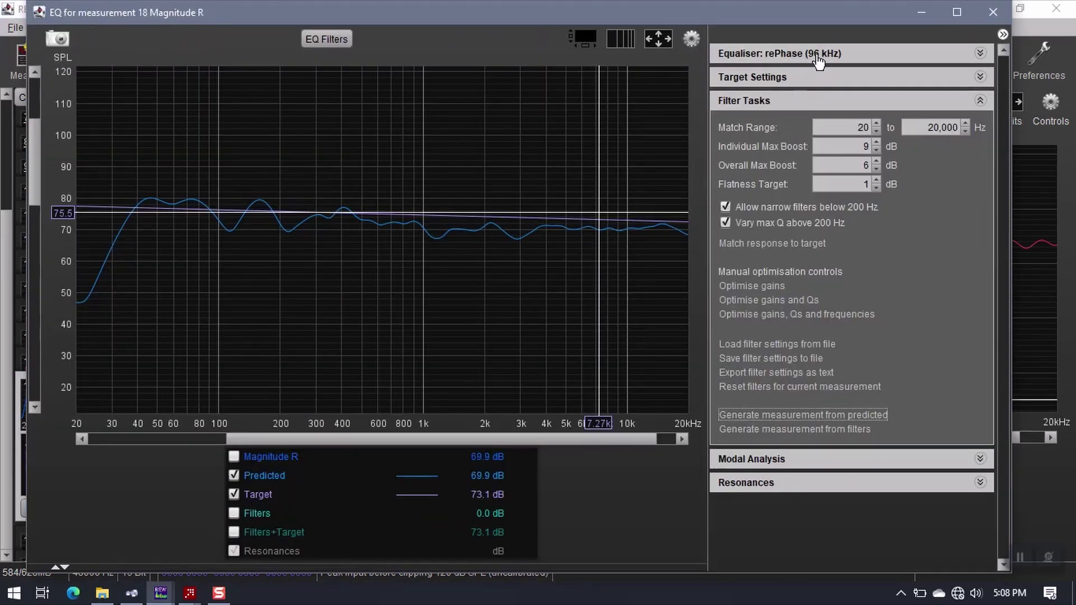
Enter 66 dB as the Target Level in Magnitude R's Target Settings
left_click(824, 77)
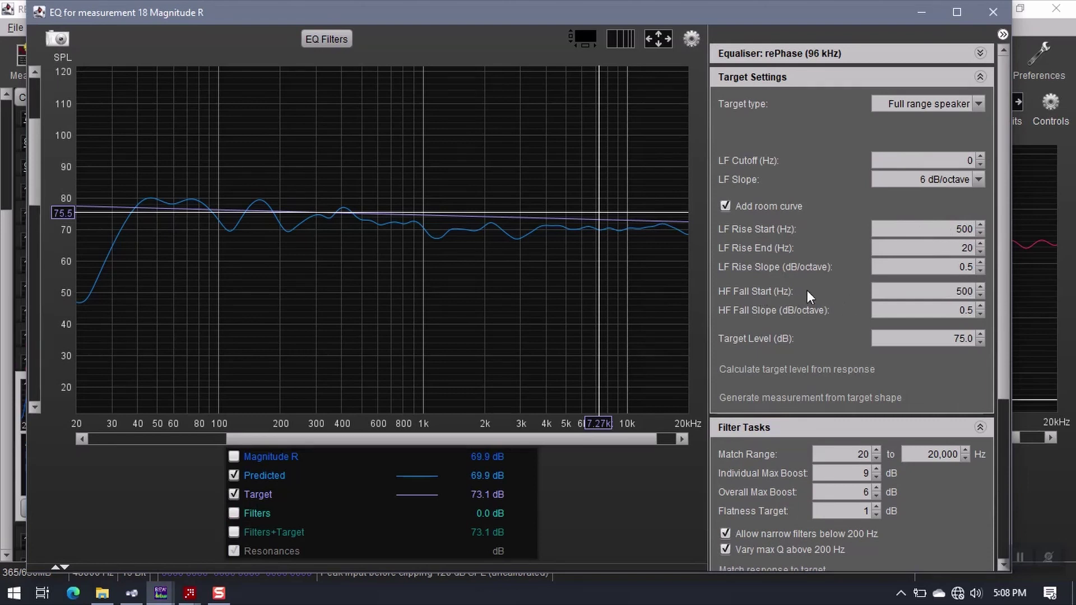
left_click(822, 78)
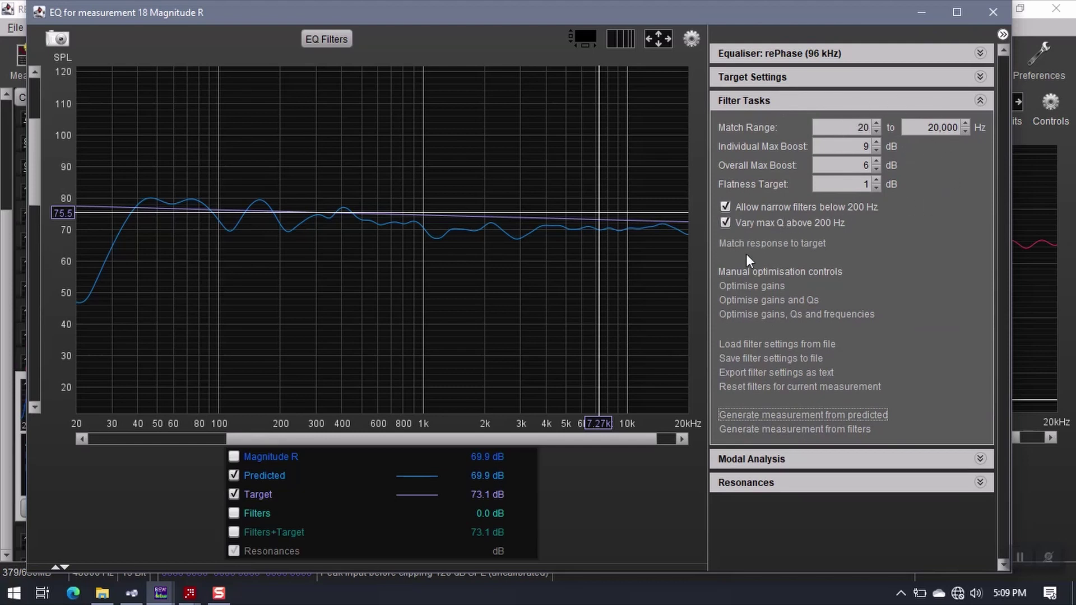
left_click(775, 81)
left_click(950, 339)
type("66")
key("Return")
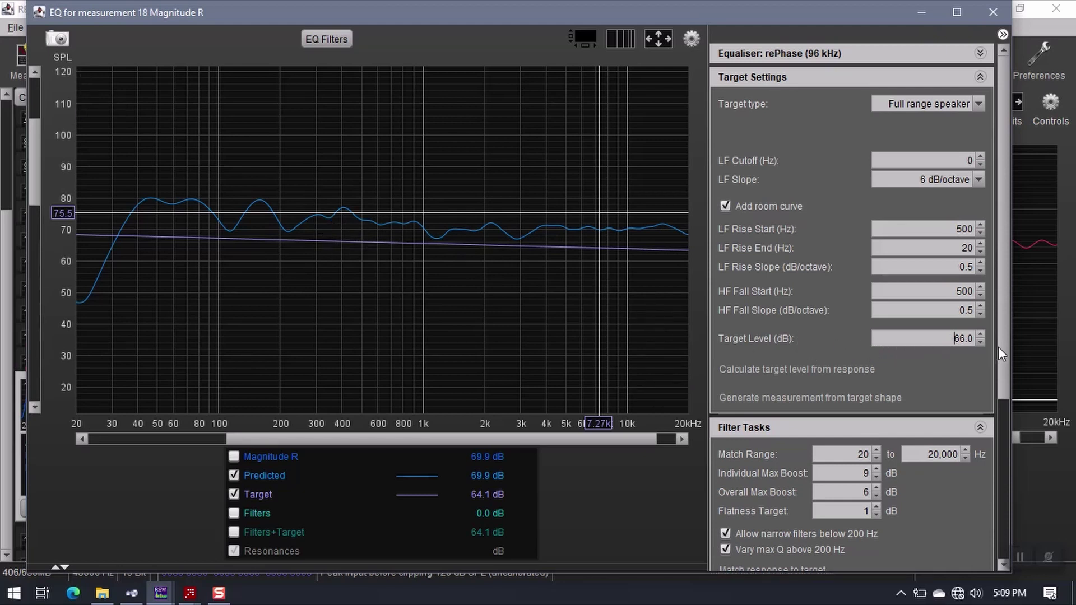
Auto-match Magnitude R's response to the 66 dB target, confirming the level and speaker type
scroll(873, 418, "down", 5)
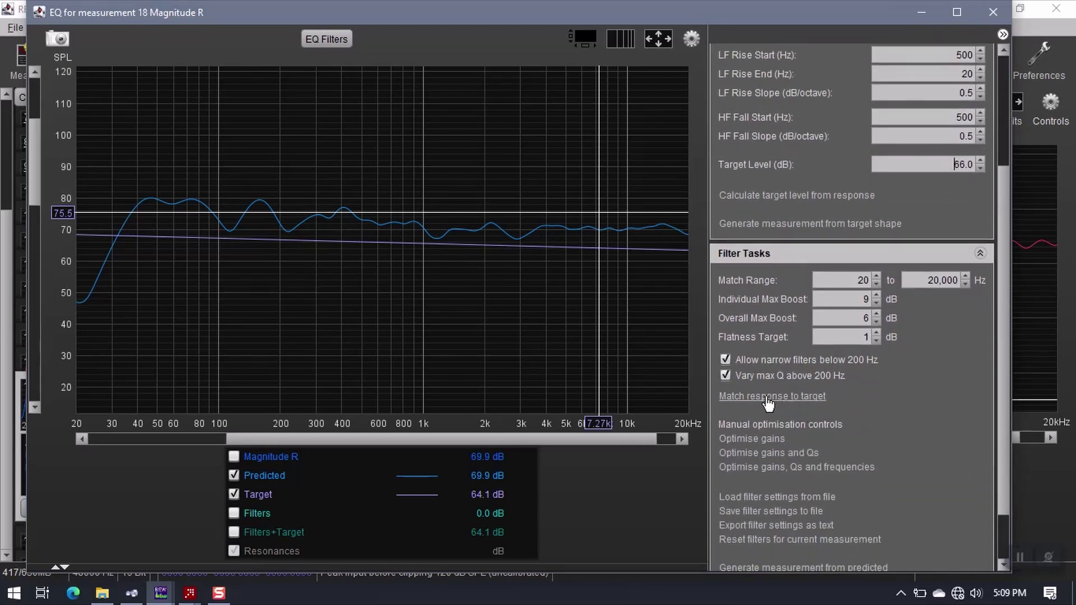
left_click(772, 396)
left_click(912, 479)
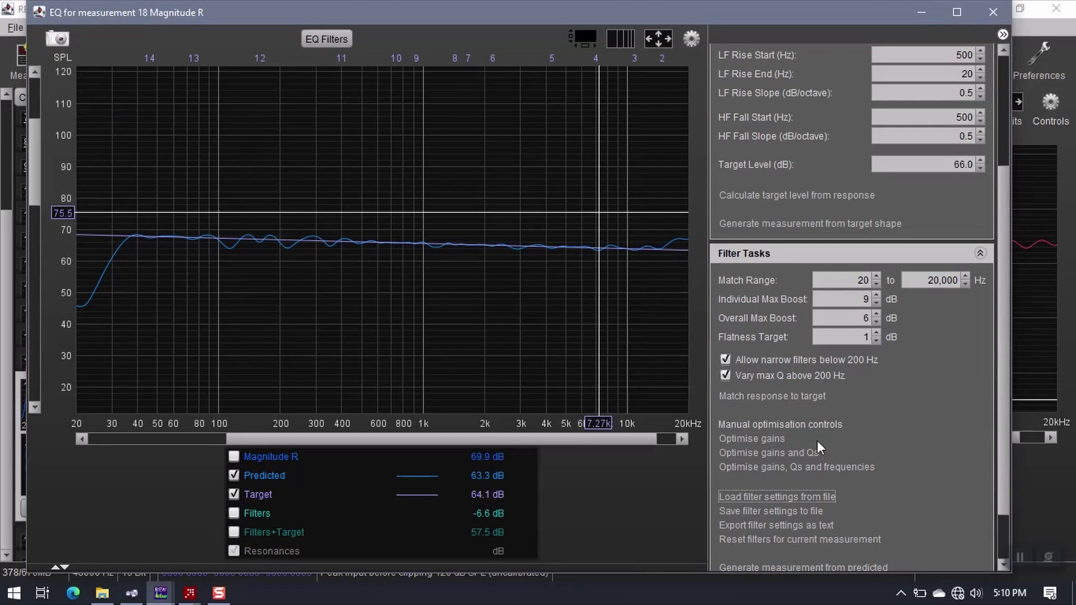
Add a peaking filter at 20,000 Hz with -3 dB gain and Q 1.3
left_click(341, 34)
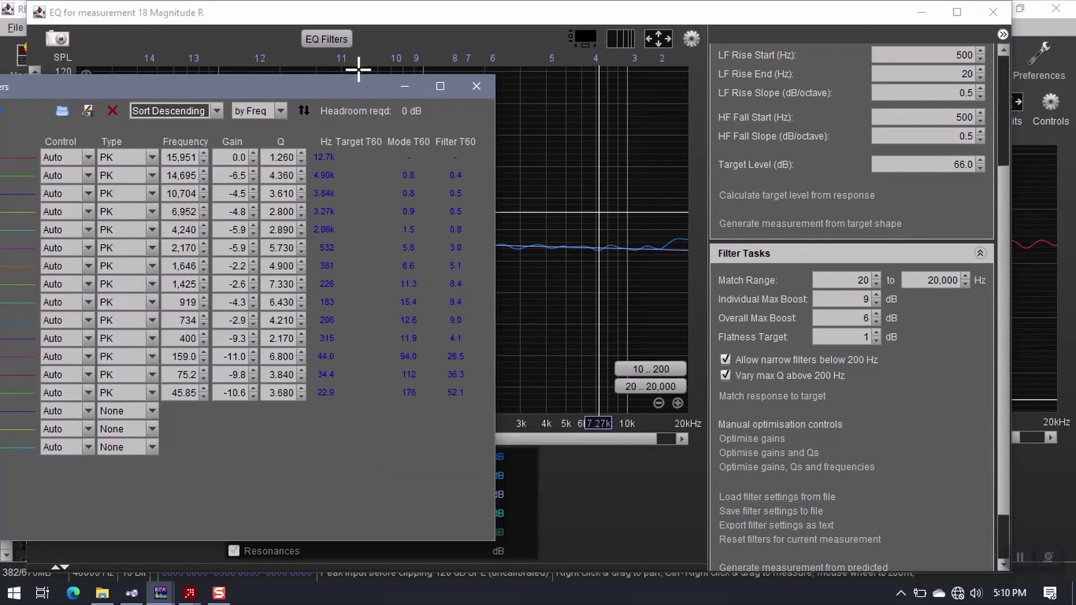
left_click(152, 415)
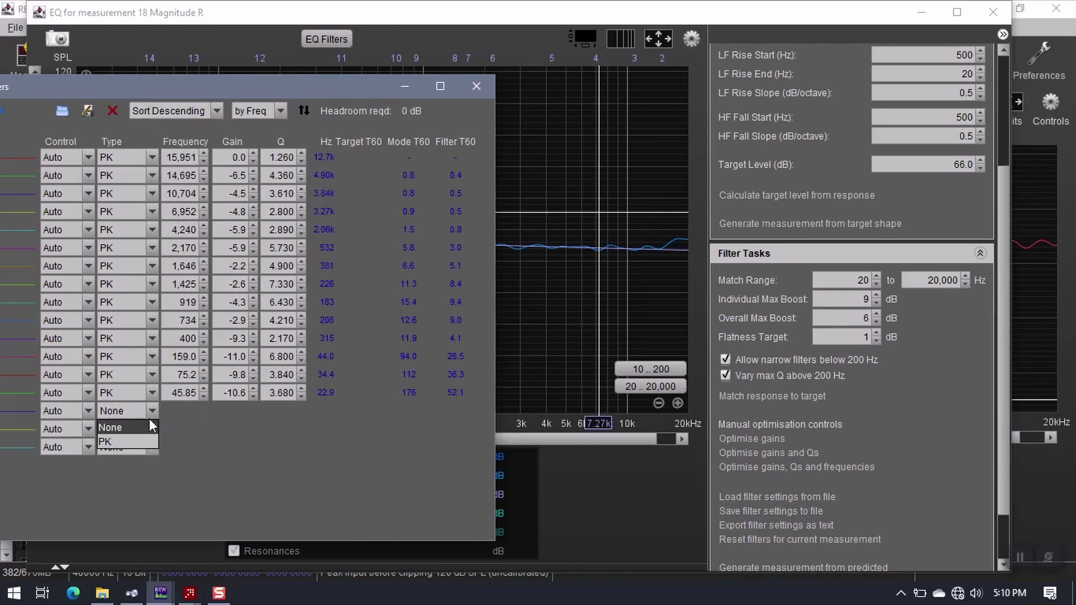
left_click(124, 440)
left_click(187, 410)
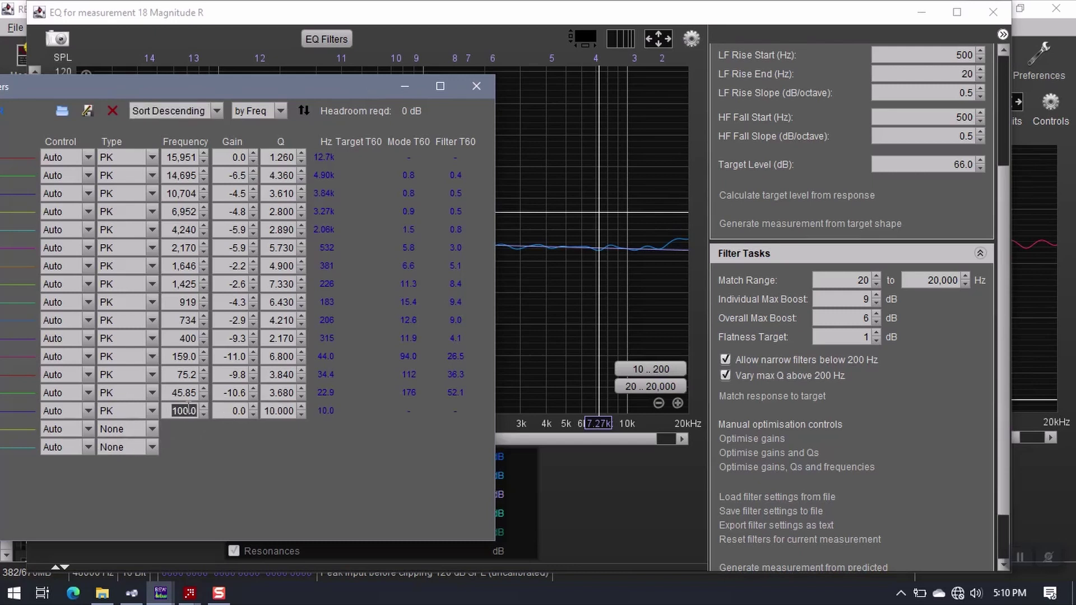
type("20,")
type("000")
key("Return")
left_click(281, 404)
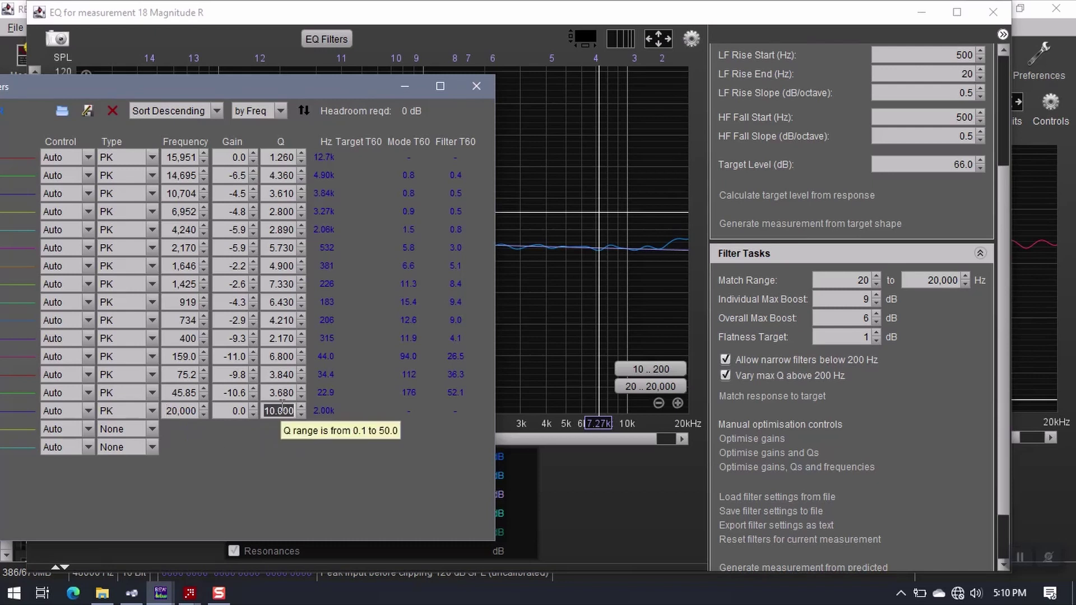
type("2.5")
key("Return")
type("-3")
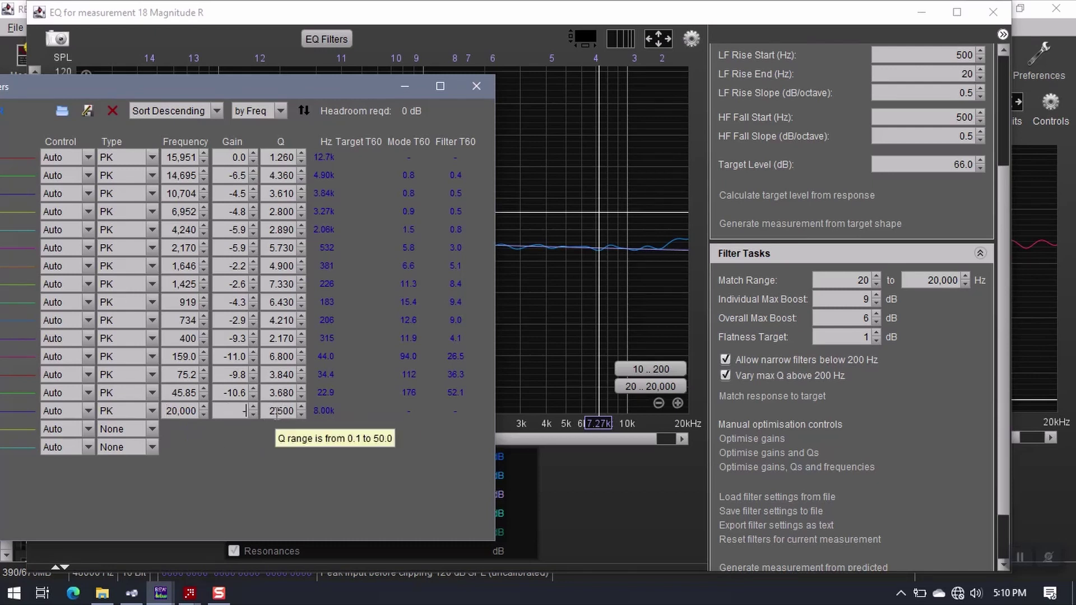
key("Return")
double_click(286, 411)
type("2")
key("Return")
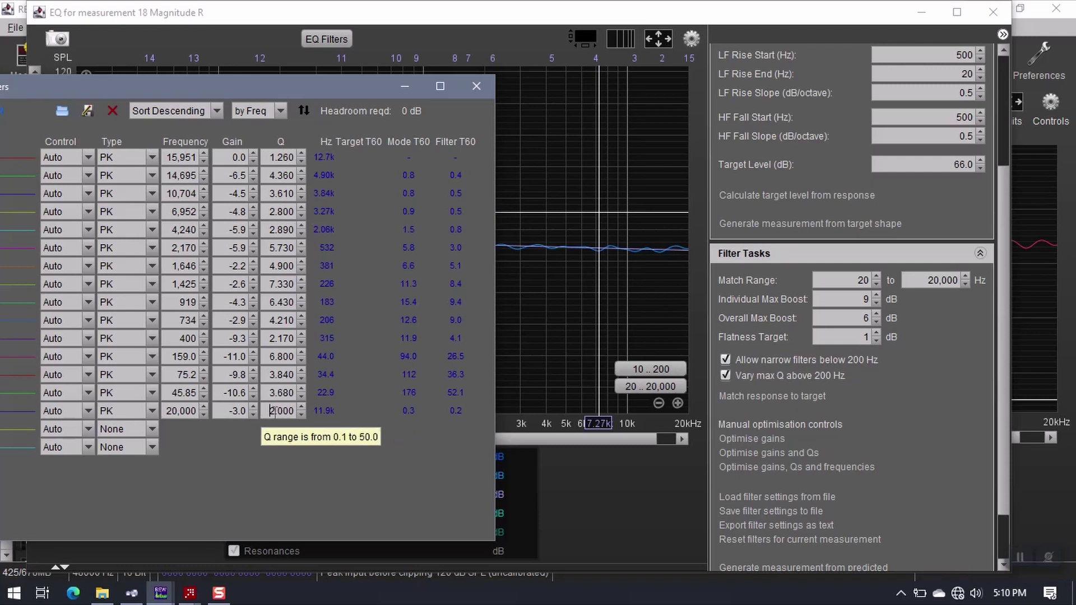
double_click(277, 411)
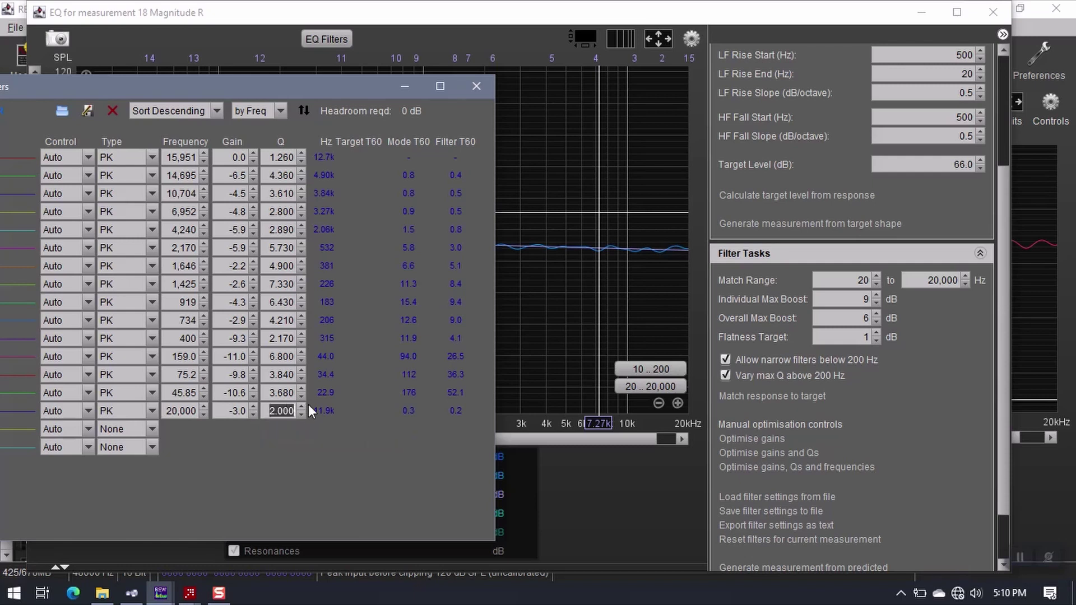
type("1")
left_click(305, 414)
left_click(305, 414)
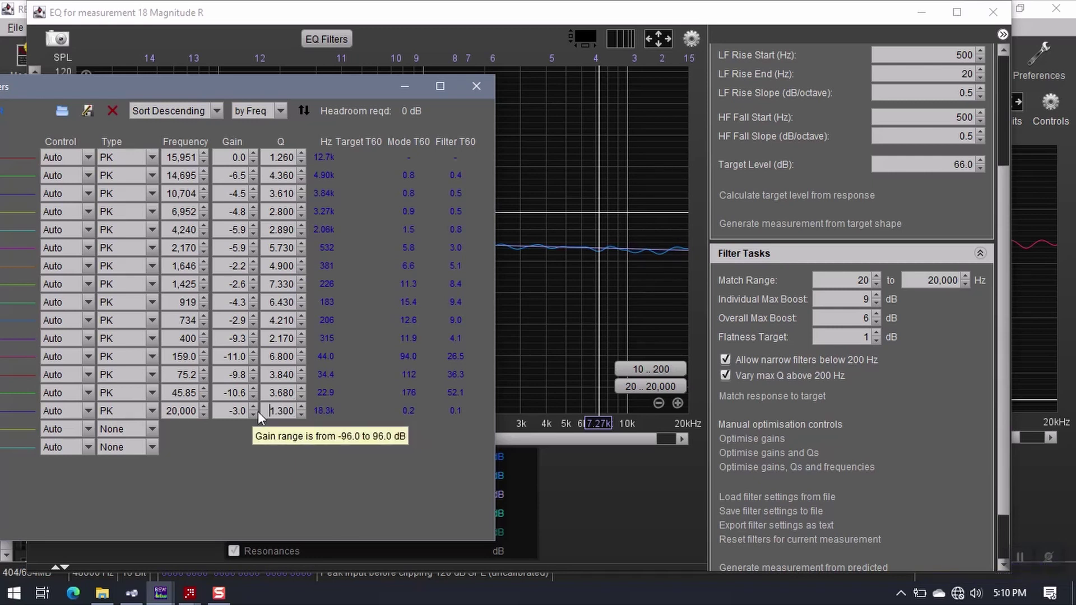
Add a second peaking filter at 12,500 Hz with +1 dB gain and Q 3
left_click(693, 260)
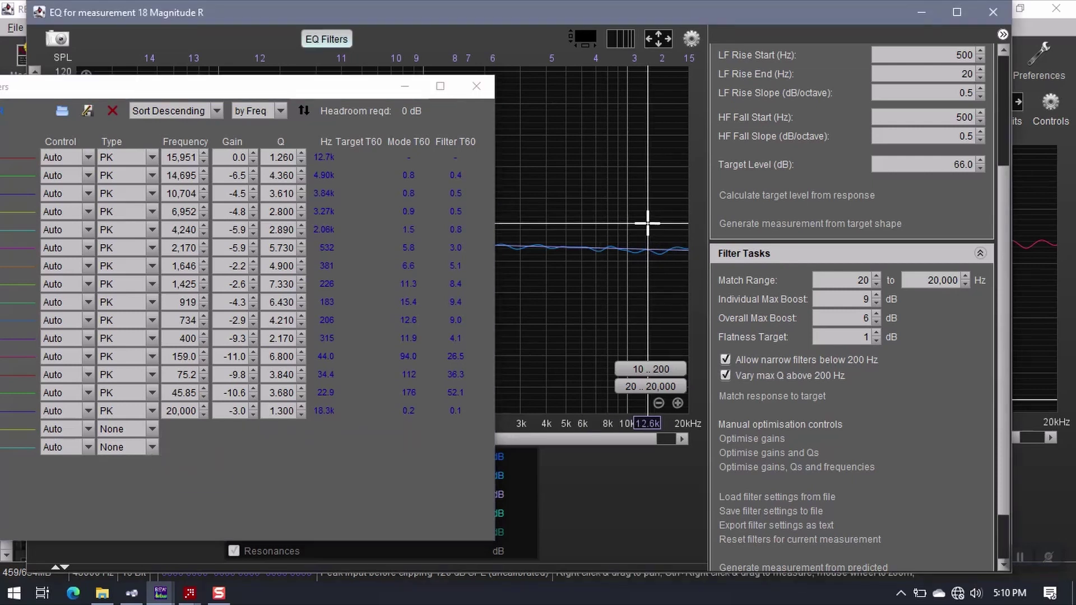
left_click(152, 436)
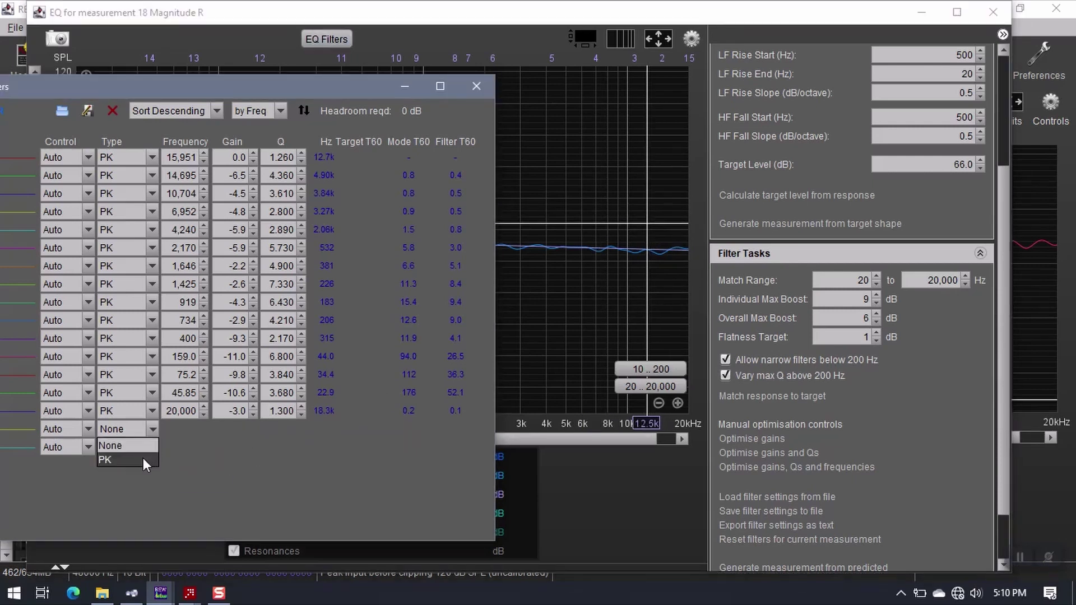
left_click(143, 459)
left_click(183, 437)
type("1")
type("2,50")
key("Return")
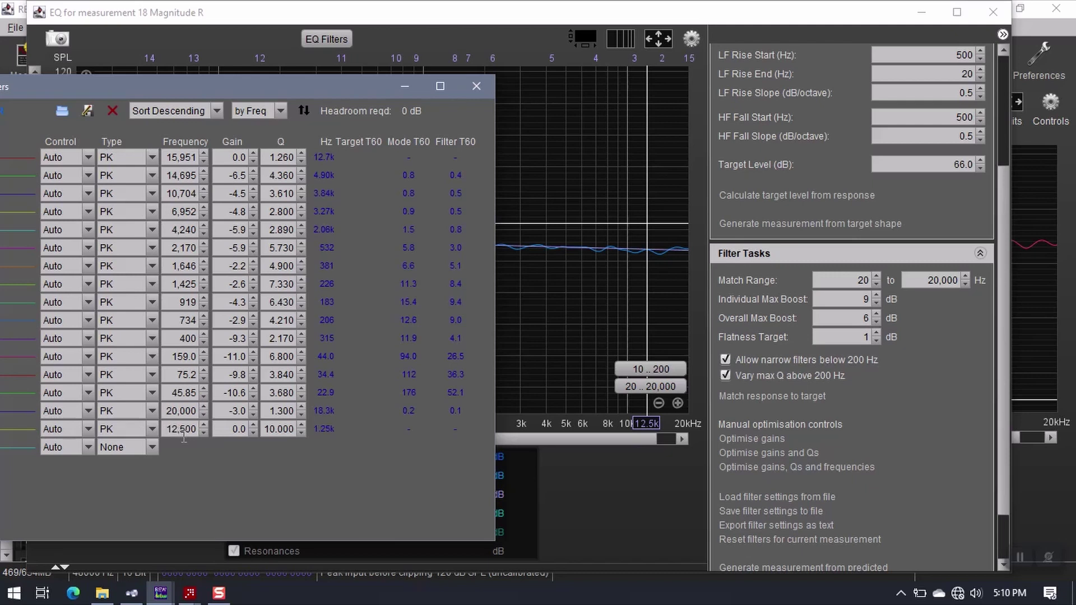
double_click(275, 429)
type("3")
key("Return")
double_click(246, 429)
type("1")
key("Return")
Sort the filters by descending frequency, close the filter list, and collapse Target Settings
left_click(305, 109)
left_click_drag(325, 89, 420, 125)
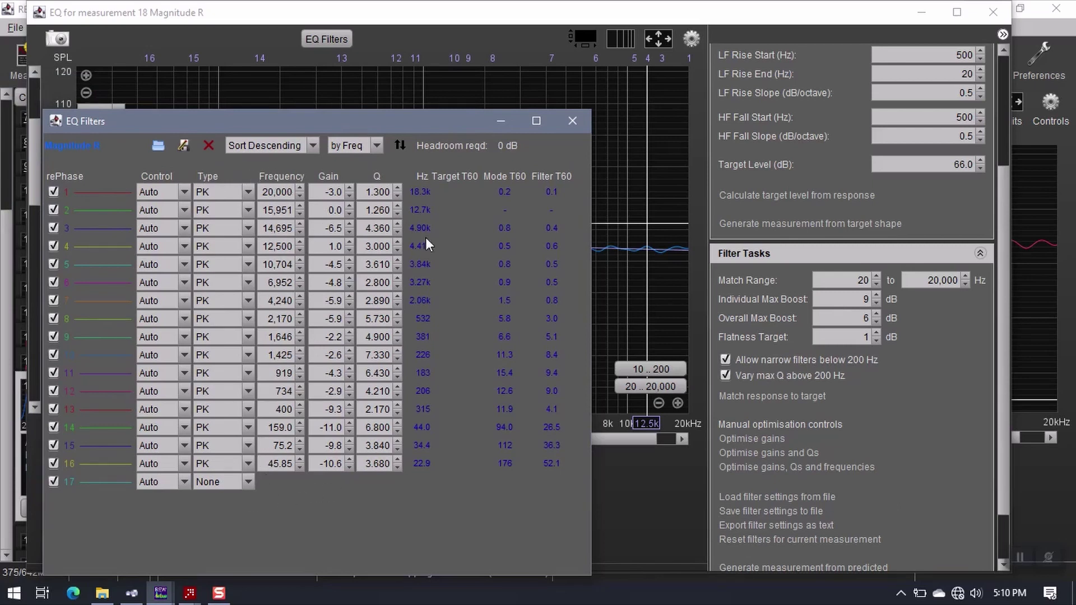
left_click_drag(305, 120, 313, 118)
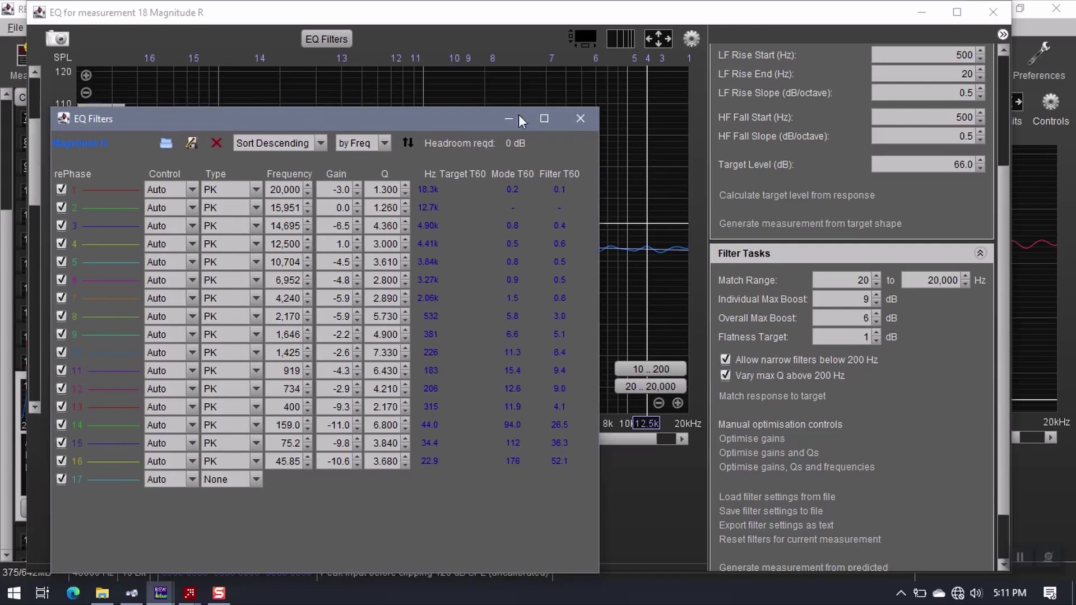
left_click(580, 121)
scroll(987, 196, "up", 5)
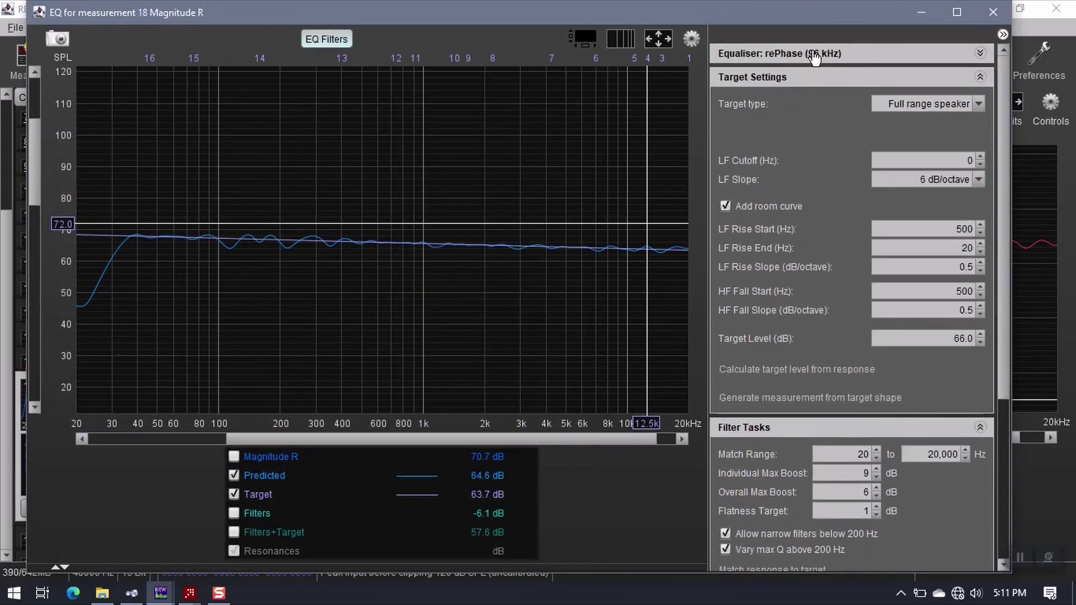
left_click(894, 79)
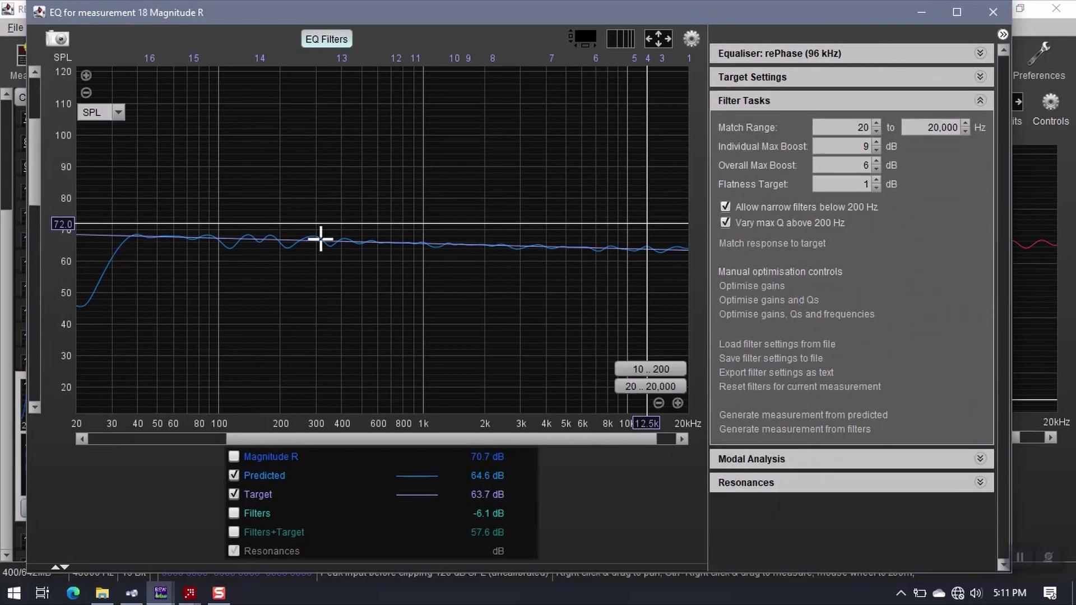
Save Magnitude R's filters for the Right Front speaker as MagnitudeRight_Bank01.xml
left_click(751, 359)
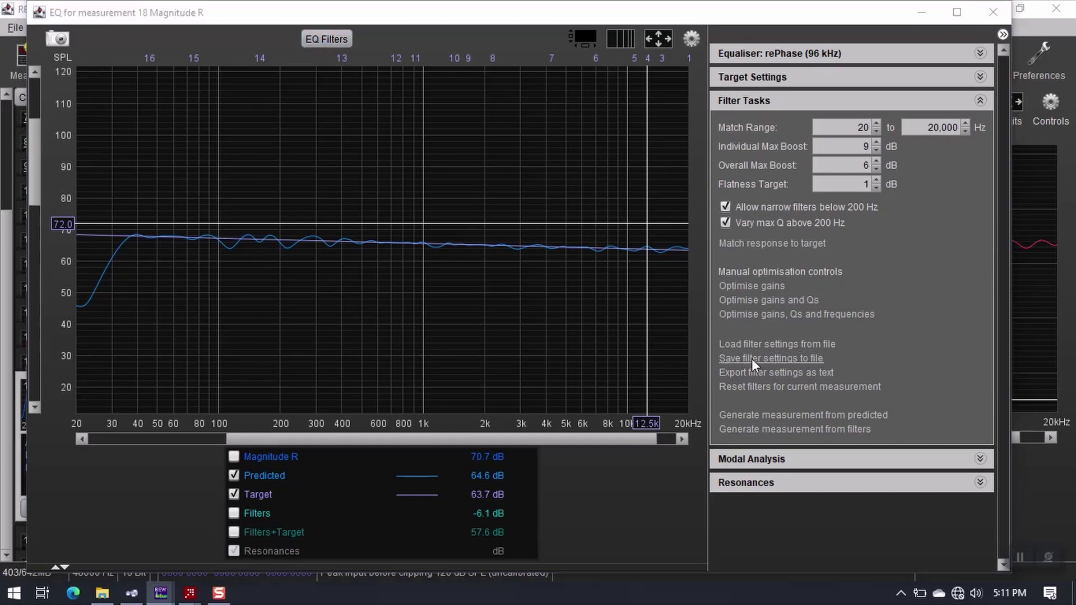
left_click(596, 290)
left_click(503, 302)
left_click(538, 323)
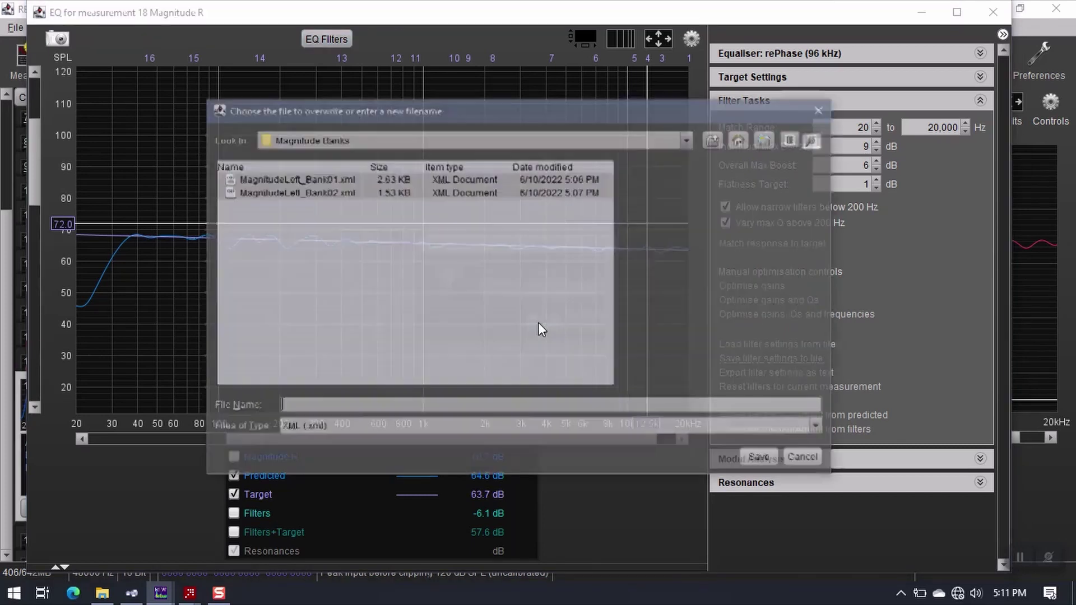
left_click(322, 179)
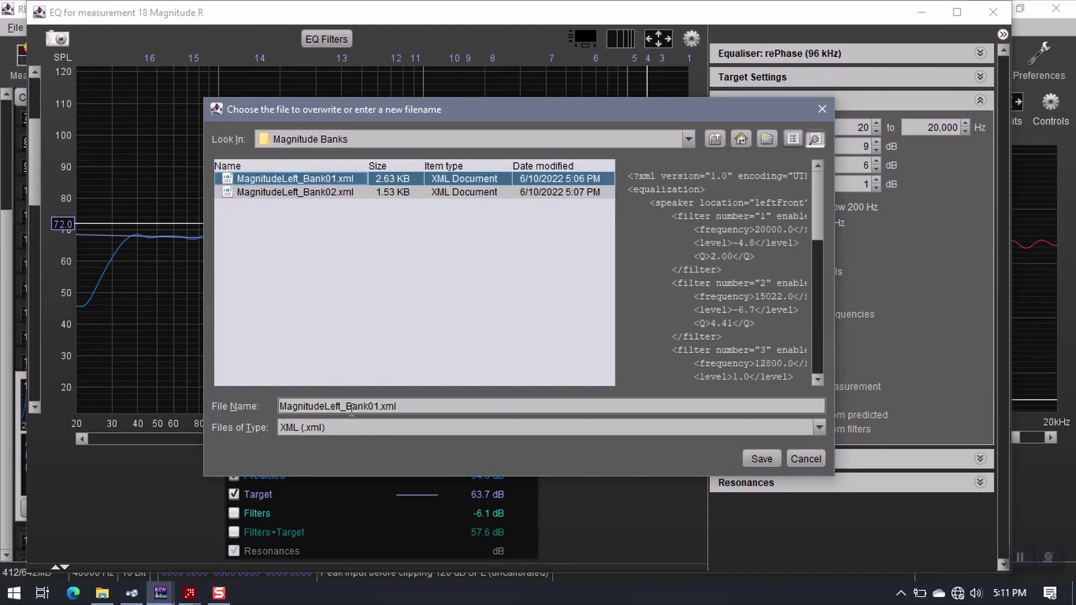
left_click(368, 406)
key("BackSpace")
key("BackSpace")
key("Delete")
key("Delete")
type("Right")
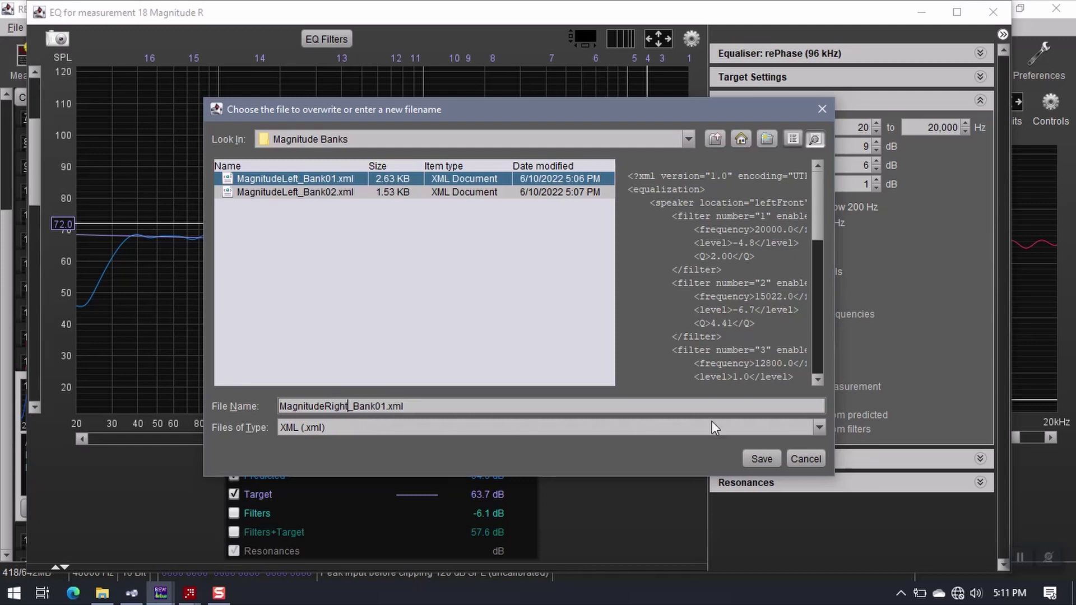
left_click(765, 460)
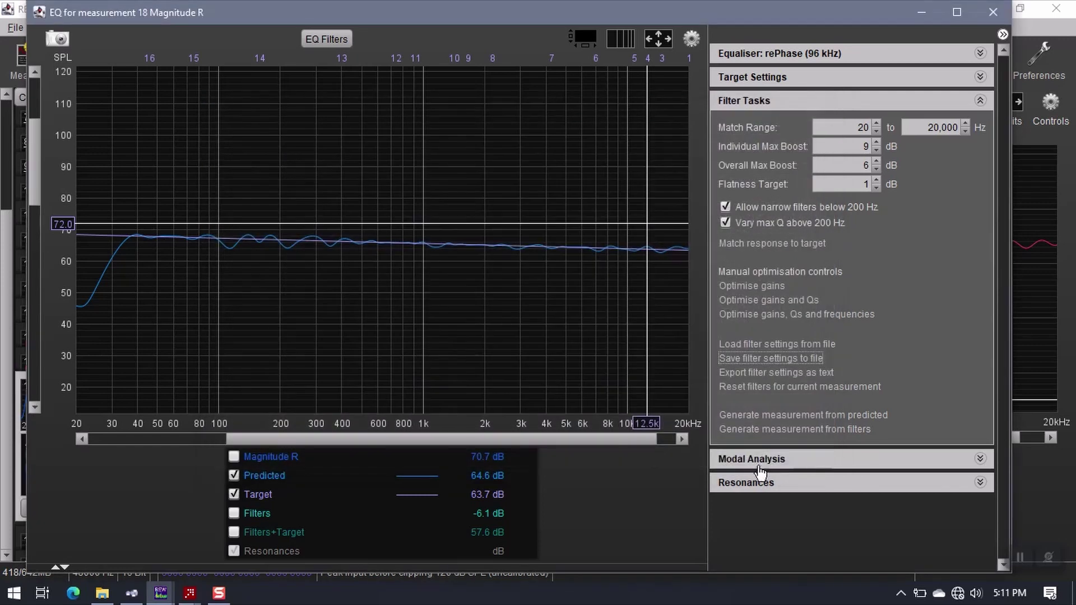
Generate a measurement from the Magnitude R predicted response and move it to slot 19
left_click(747, 415)
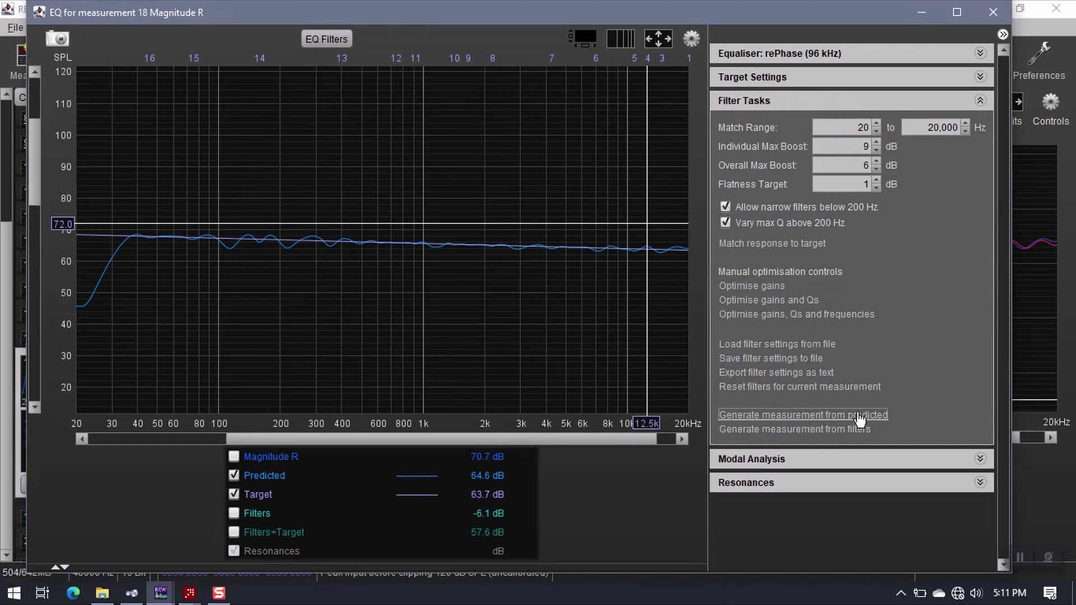
left_click(992, 12)
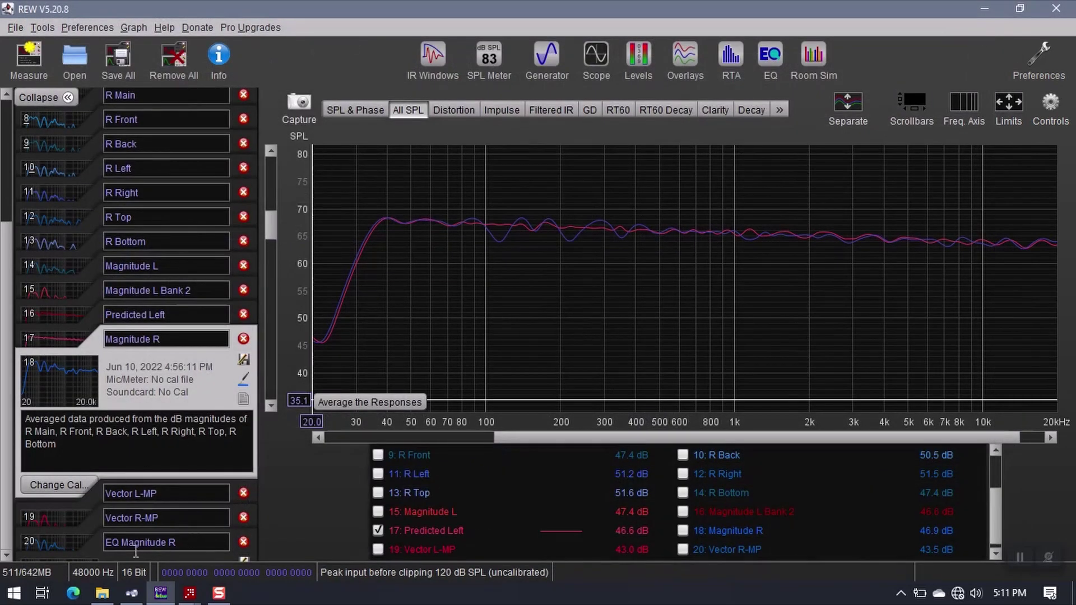
left_click(107, 555)
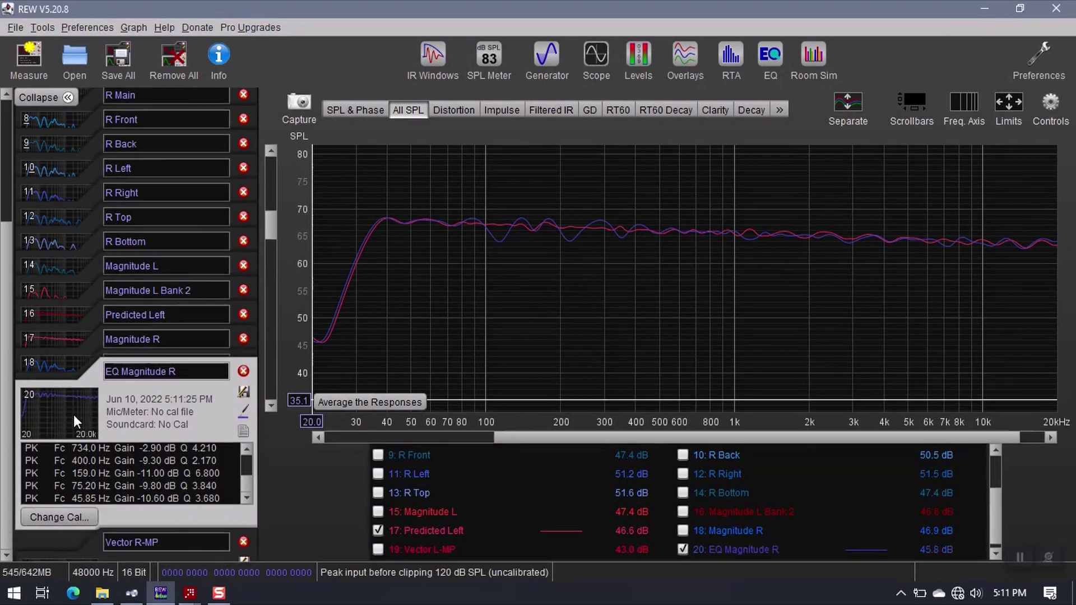
left_click_drag(73, 413, 71, 411)
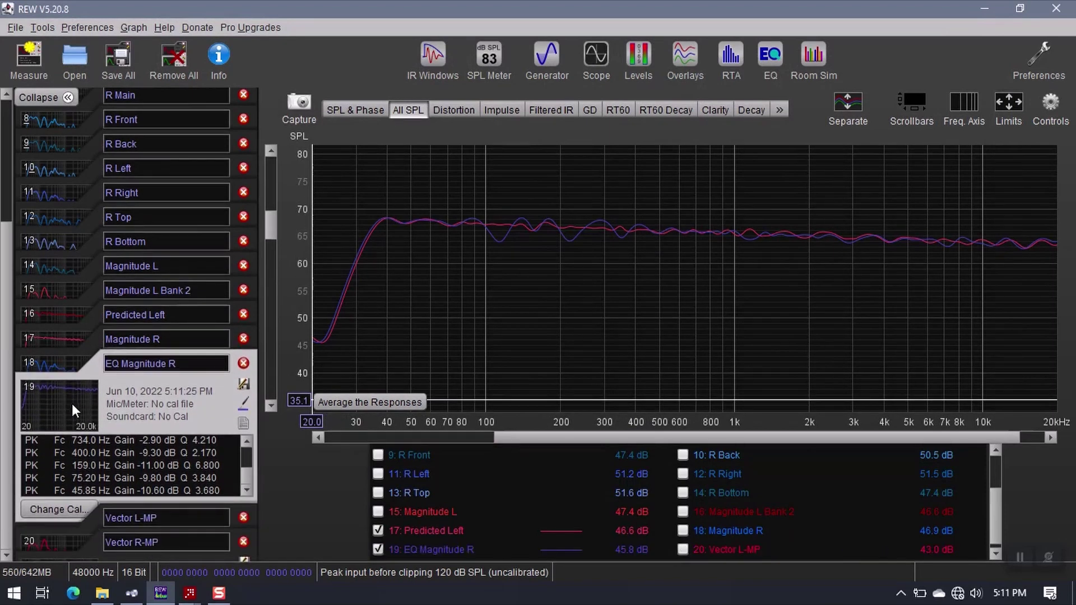
Rename the new measurement from 'EQ Magnitude R' to 'Magnitude R Bank 2'
left_click(121, 365)
key("BackSpace")
key("BackSpace")
key("BackSpace")
left_click(186, 363)
type("Bank 2")
key("Return")
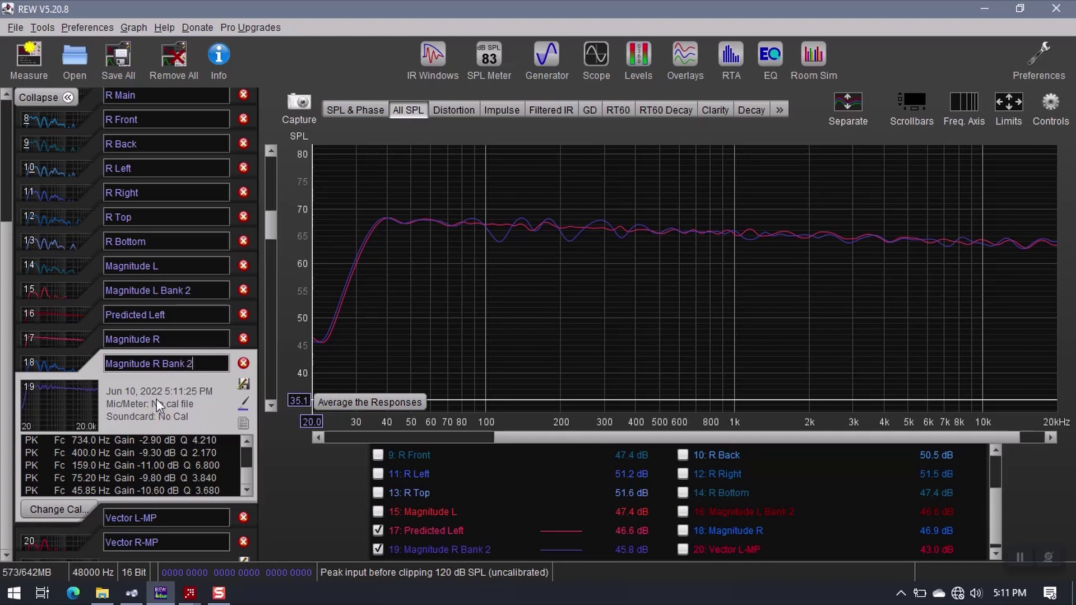
In Magnitude R Bank 2's EQ, confirm the 66 dB target and auto-match 15 filters to it
left_click(770, 55)
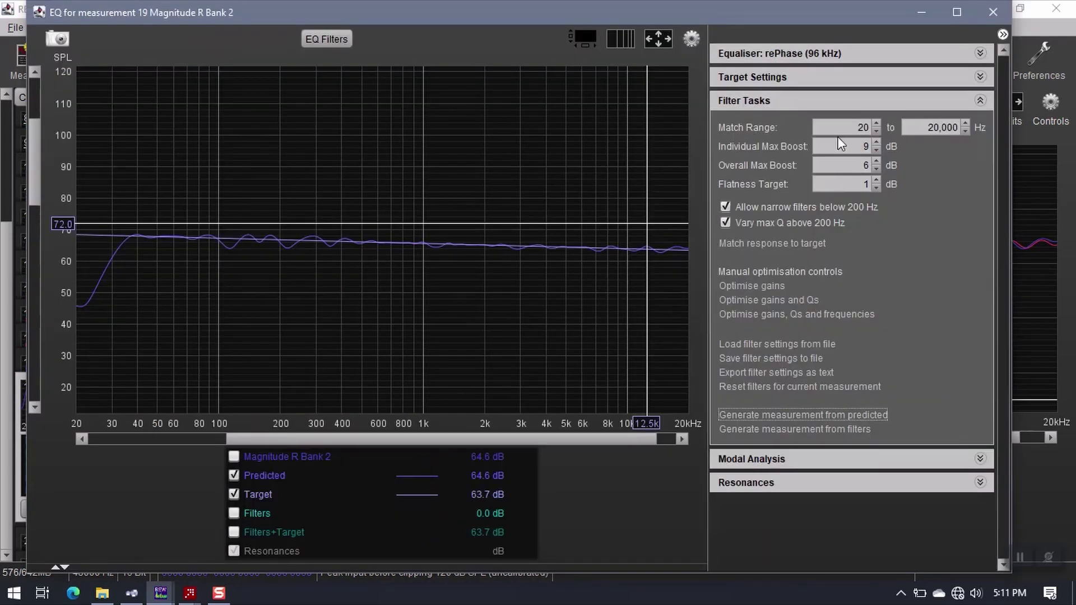
left_click(777, 77)
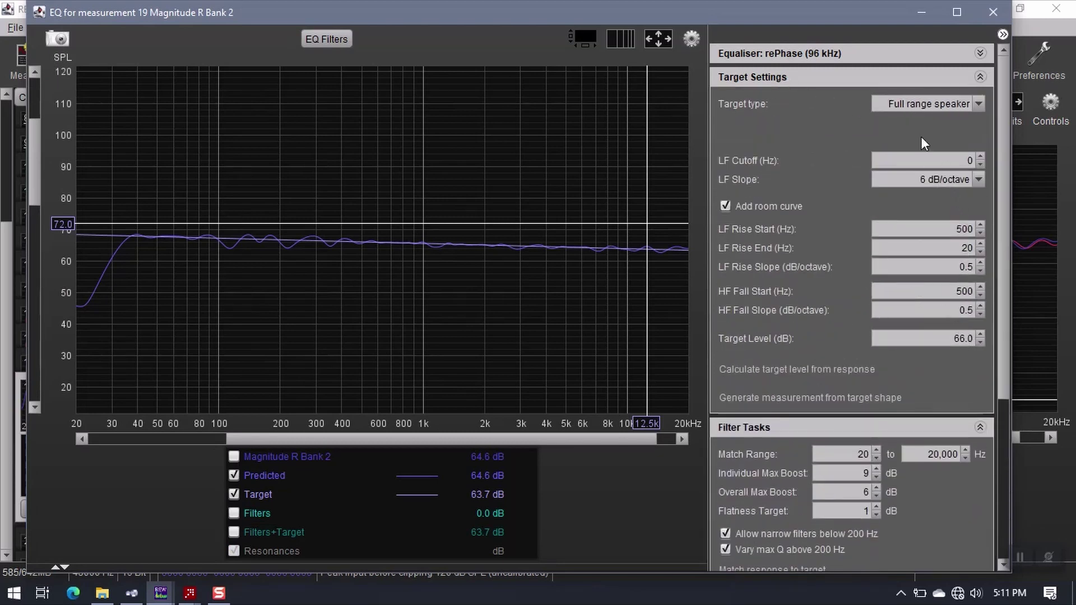
left_click(839, 80)
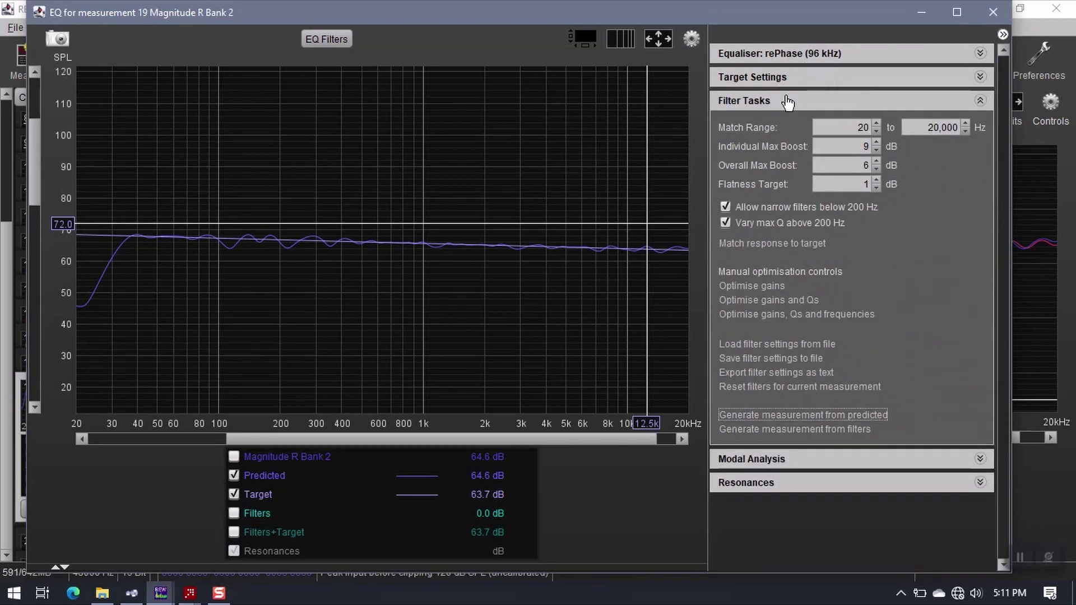
left_click(735, 243)
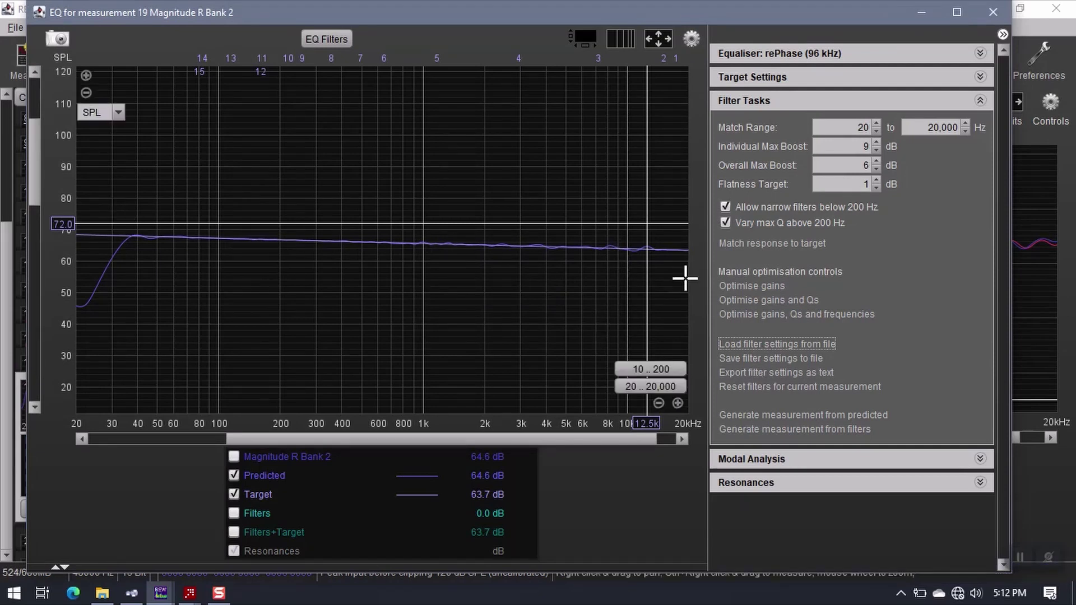
Save the Right Front filters as MagnitudeRight_Bank02.xml and generate a measurement from the predicted response
left_click(778, 357)
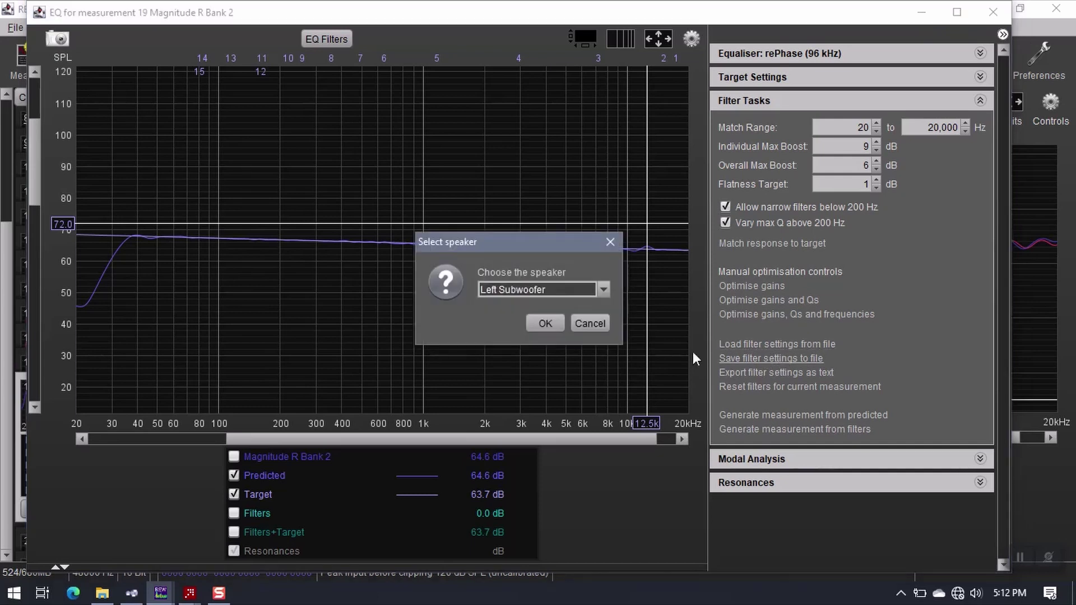
left_click(531, 288)
left_click(500, 307)
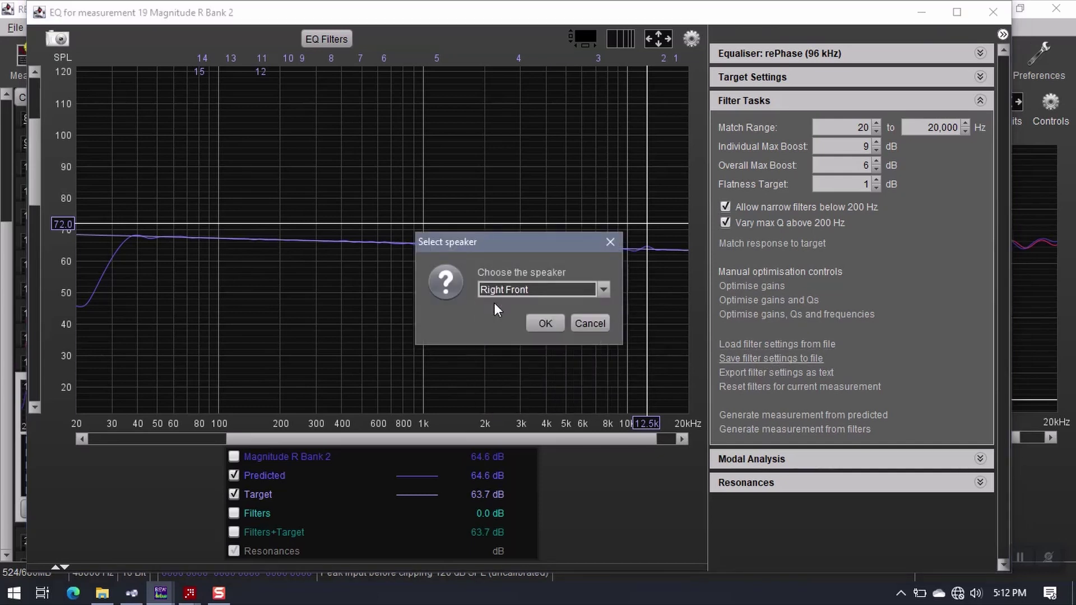
left_click(543, 321)
left_click(326, 193)
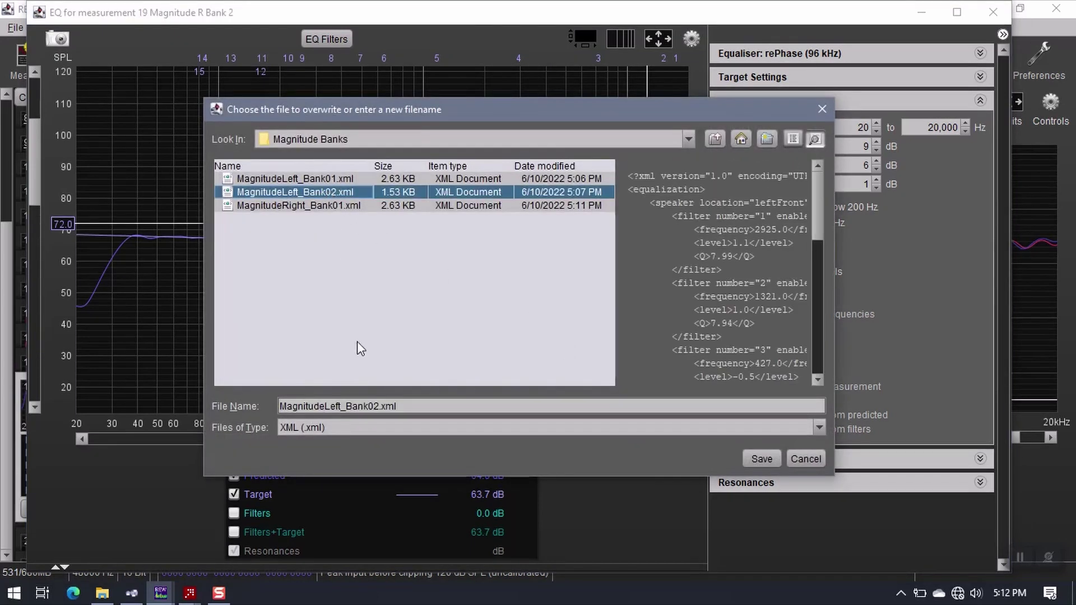
left_click(337, 206)
left_click(387, 406)
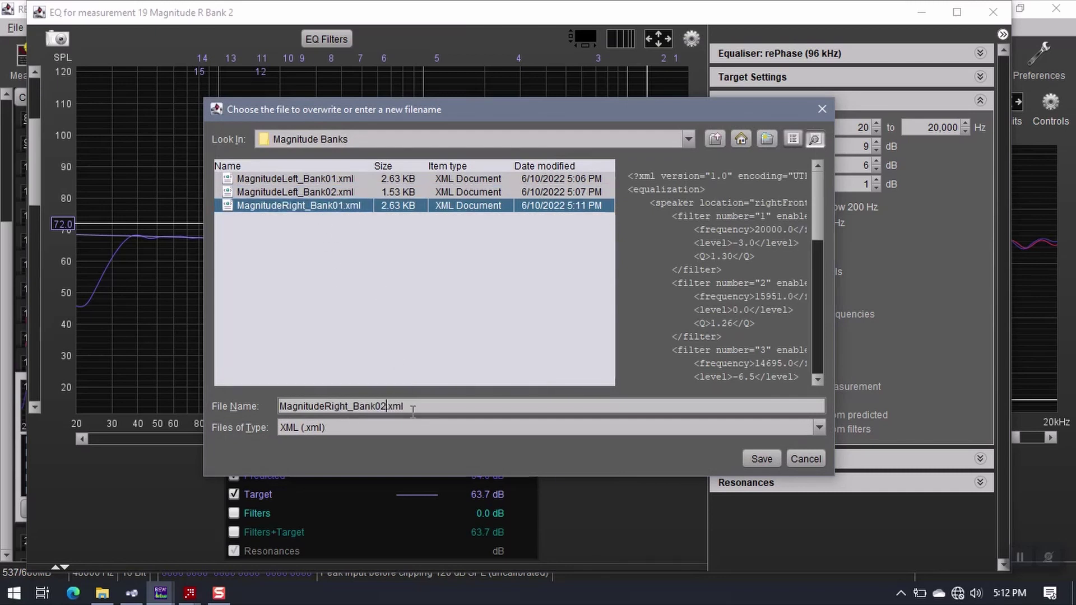
left_click(757, 462)
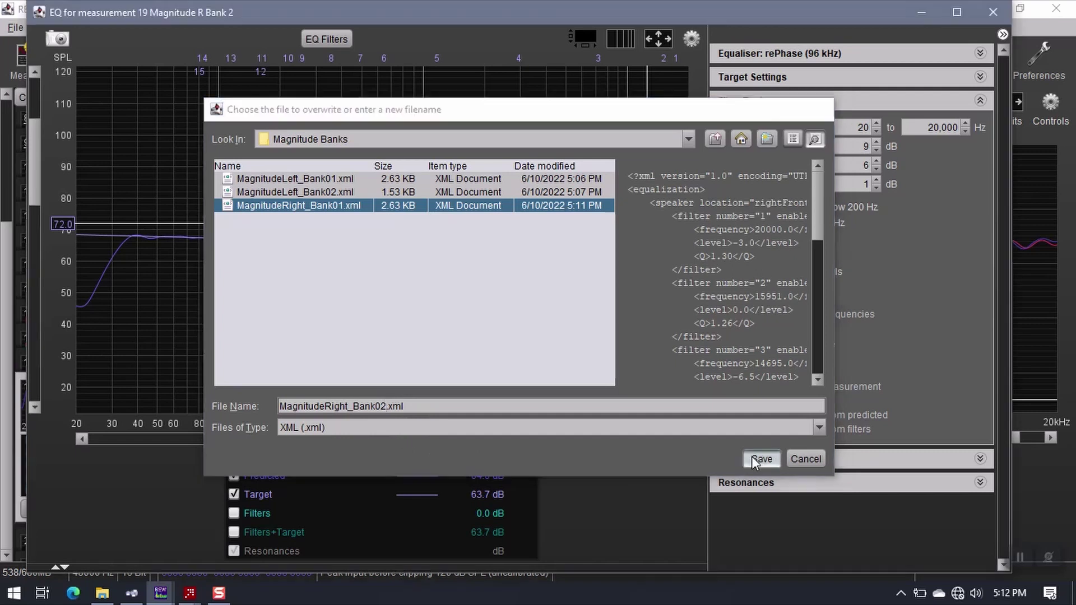
left_click(849, 417)
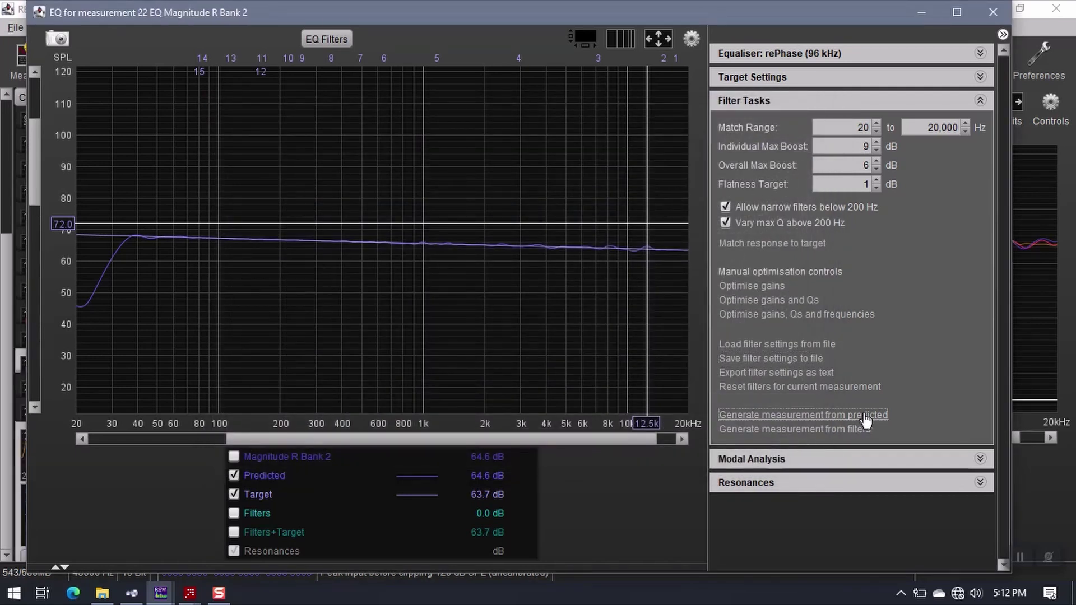
Move EQ Magnitude R Bank 2 to position 19 and rename it 'Predicted Right'
left_click(994, 23)
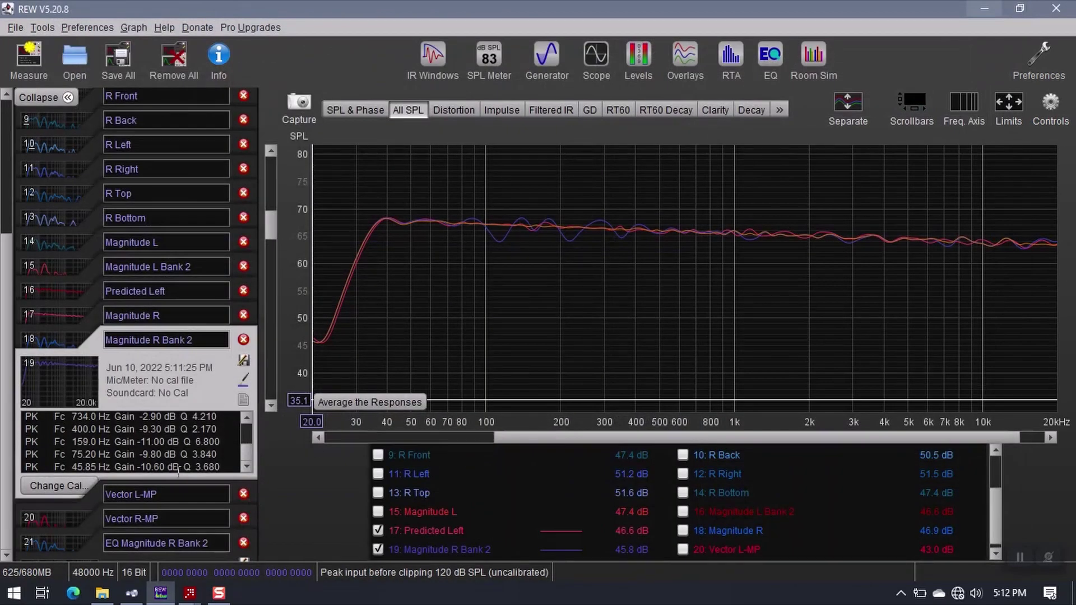
left_click_drag(93, 554, 67, 402)
left_click(196, 364)
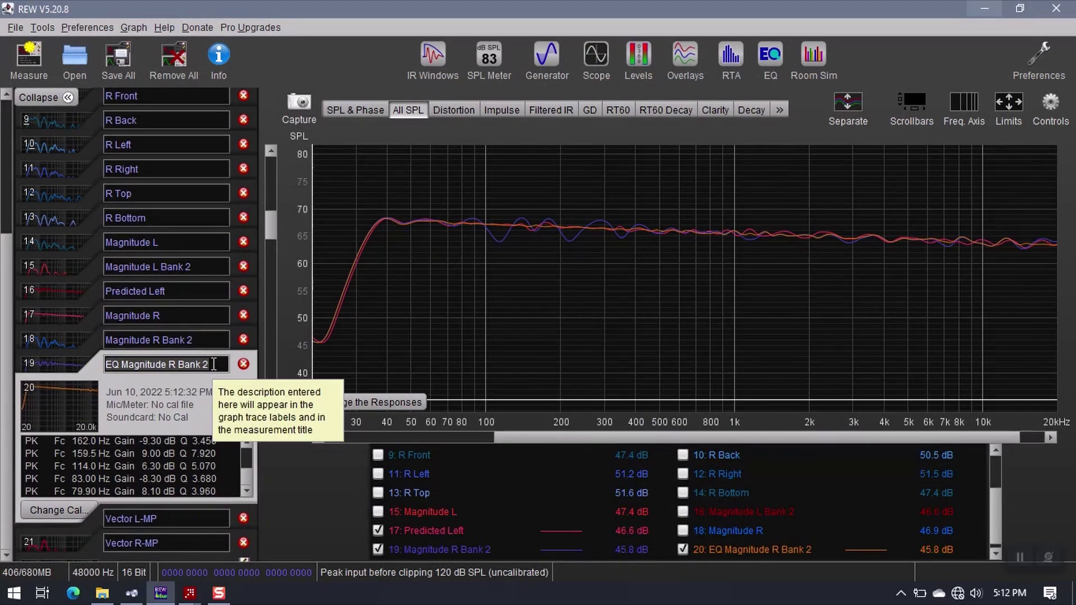
key("ctrl+a")
type("Pr")
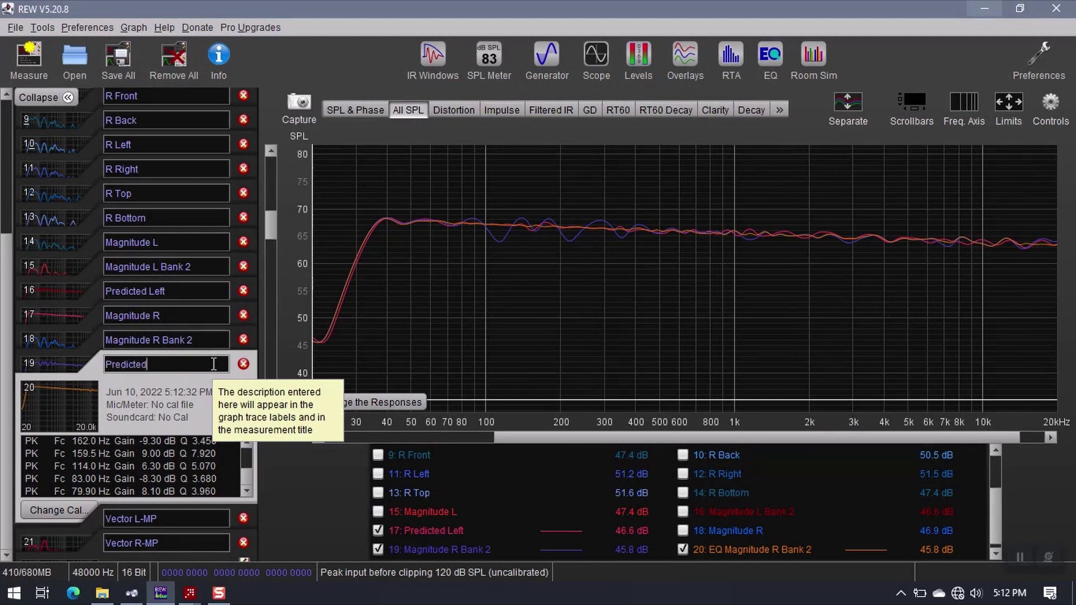
key("Return")
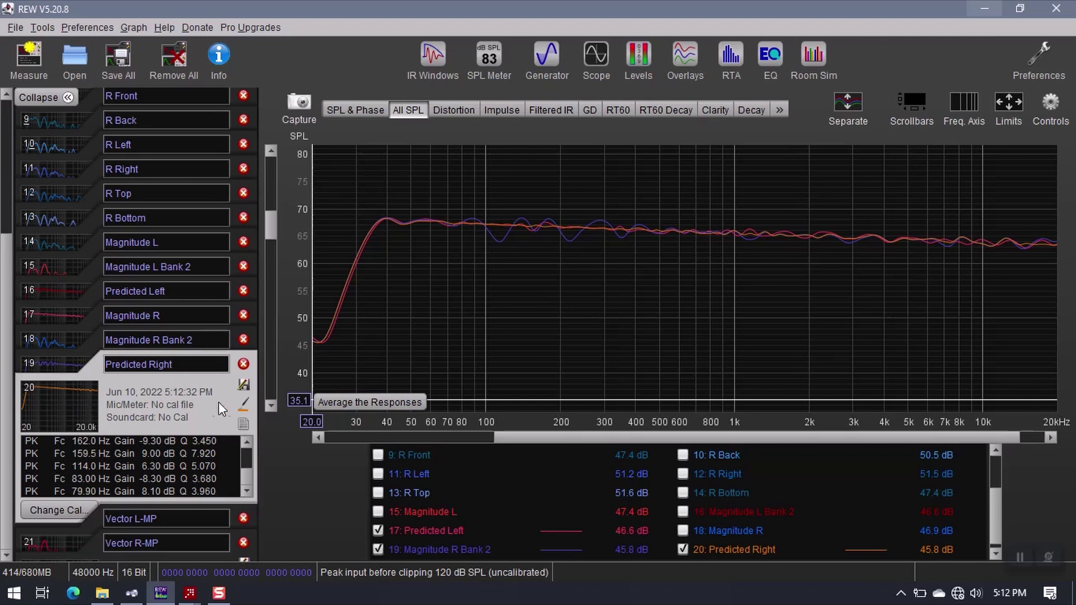
Recolour the Predicted Right trace blue-violet and hide Magnitude R Bank 2 from the graph
left_click(244, 403)
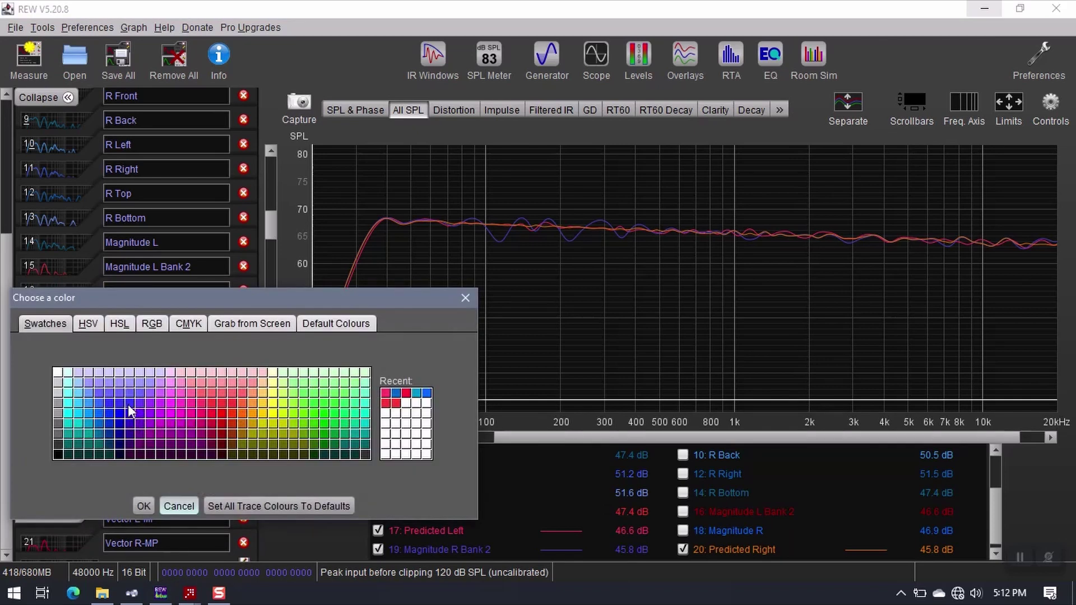
left_click(108, 400)
left_click(144, 507)
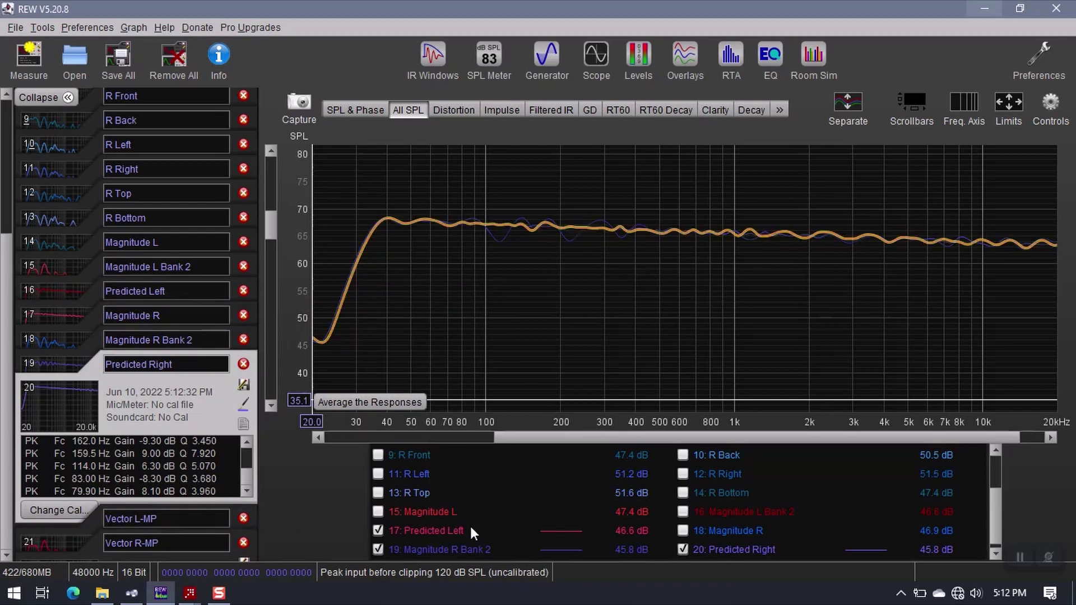
scroll(694, 526, "down", 1)
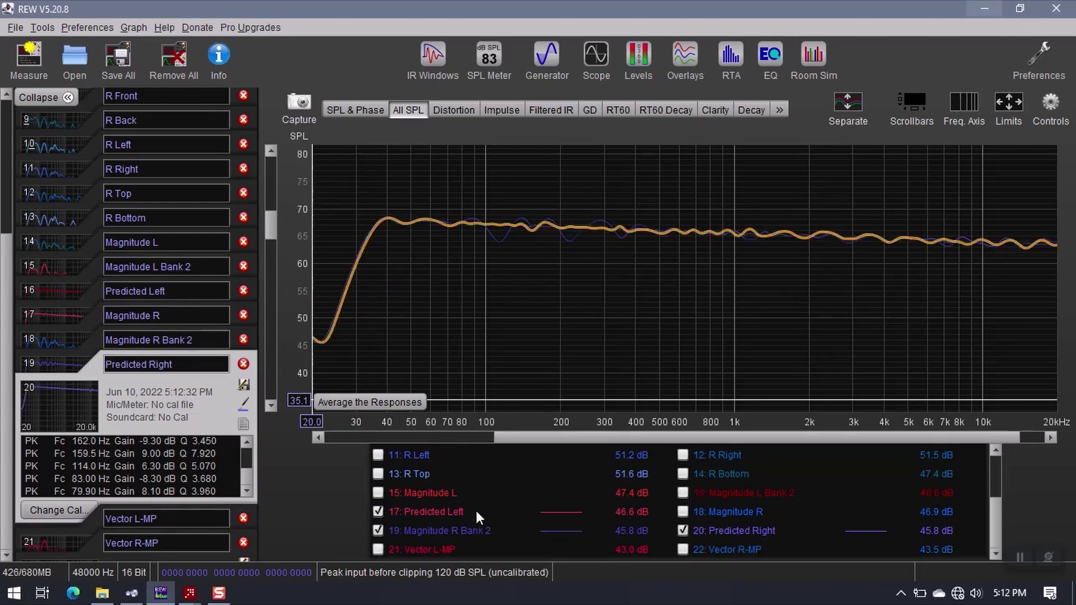
left_click(380, 532)
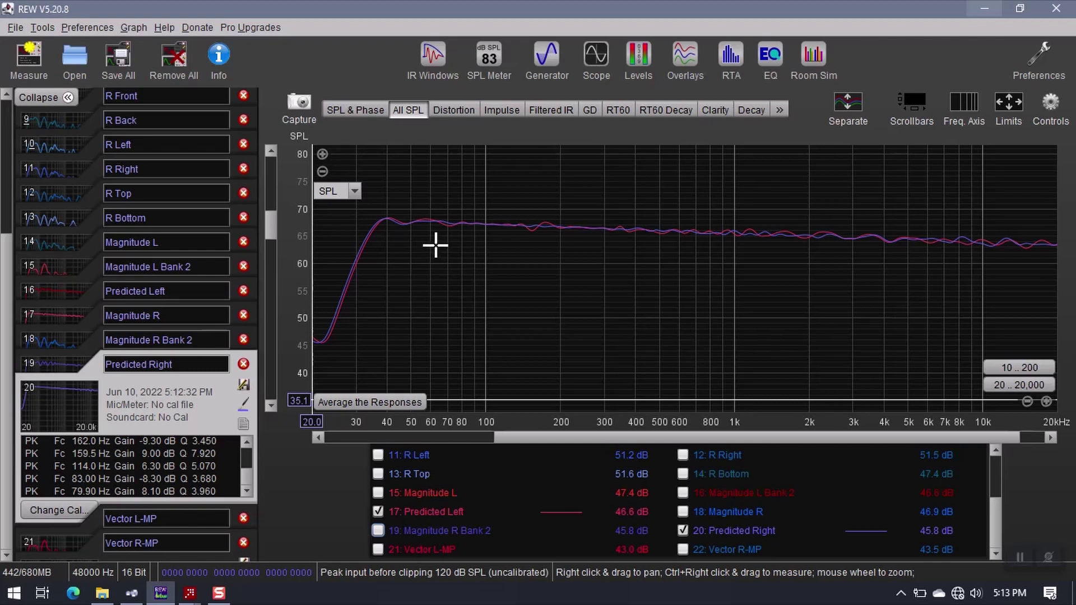
Hide Predicted Left and Right, show Vector L-MP and Vector R-MP, and select Vector L-MP
mouse_move(519, 527)
left_click(377, 511)
left_click(683, 530)
left_click(682, 550)
left_click(378, 550)
scroll(273, 236, "up", 3)
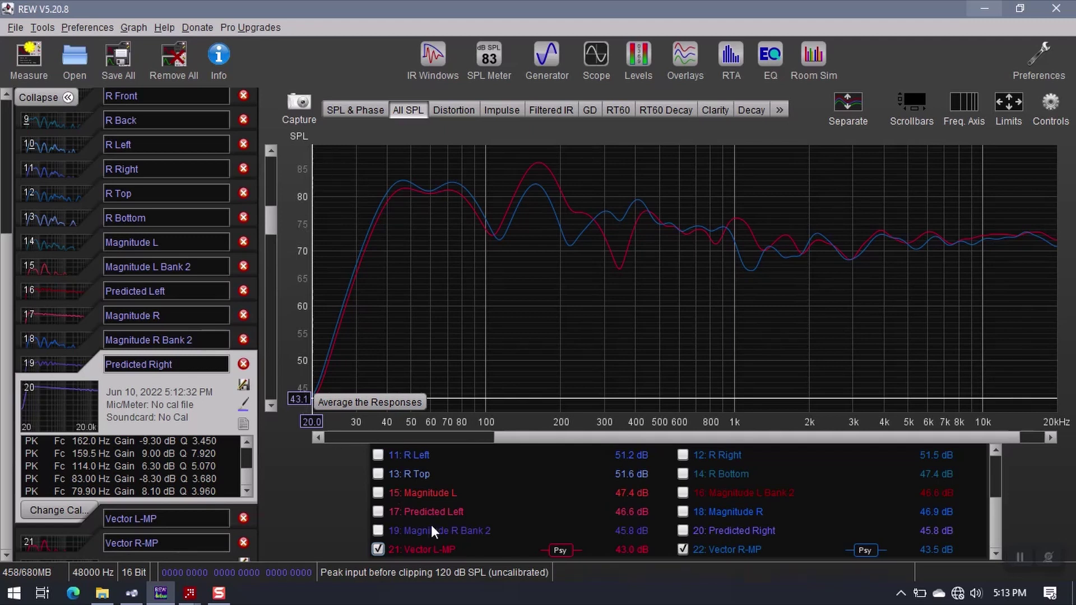
left_click(379, 512)
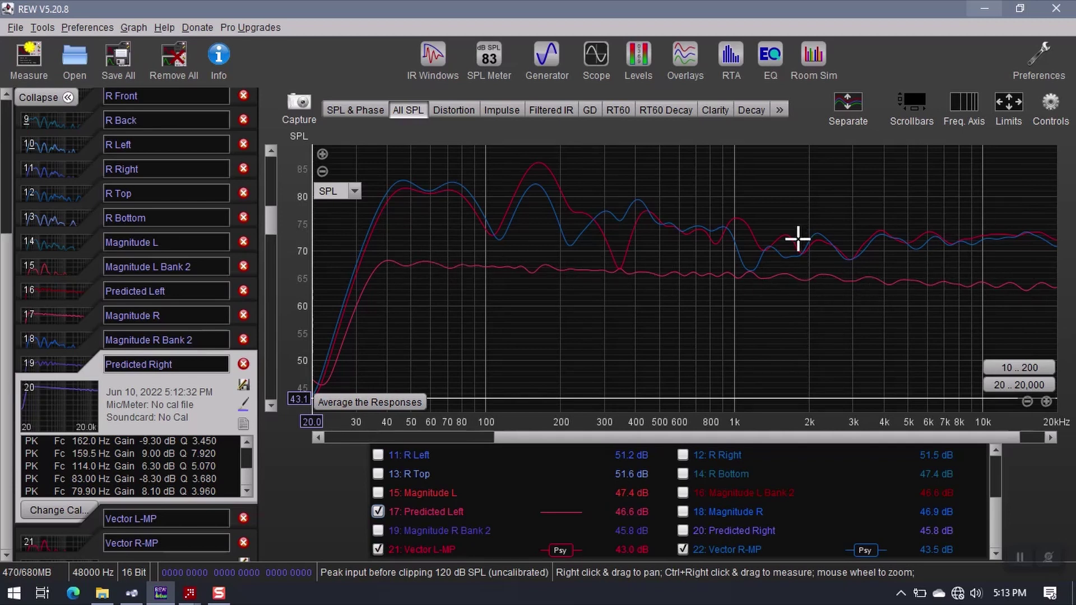
left_click(377, 512)
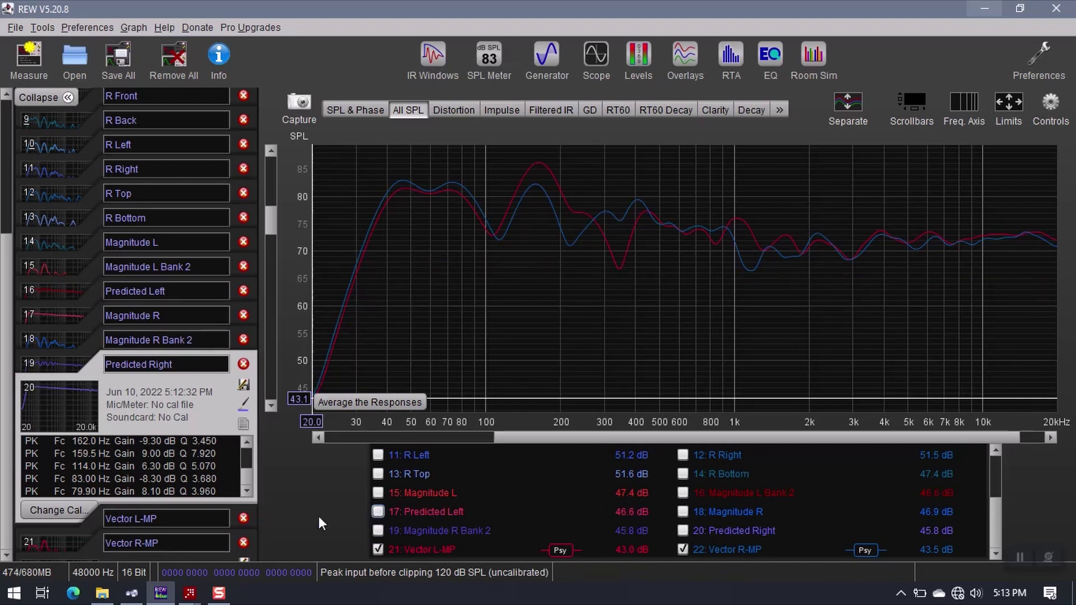
left_click(63, 537)
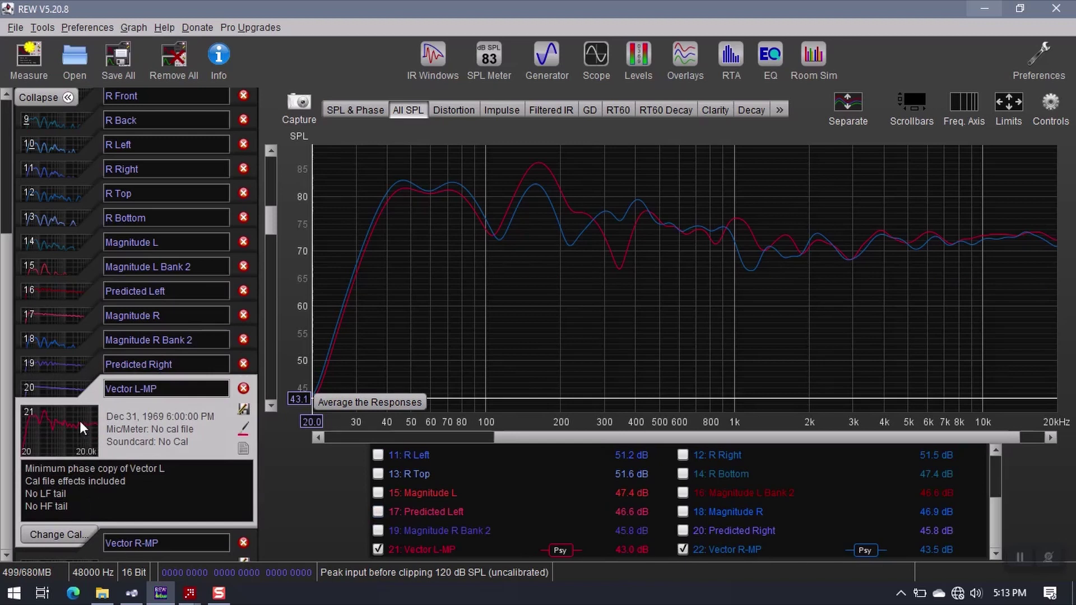
Set the Vector L-MP equaliser target level from 75.0 to 66 dB
left_click(771, 56)
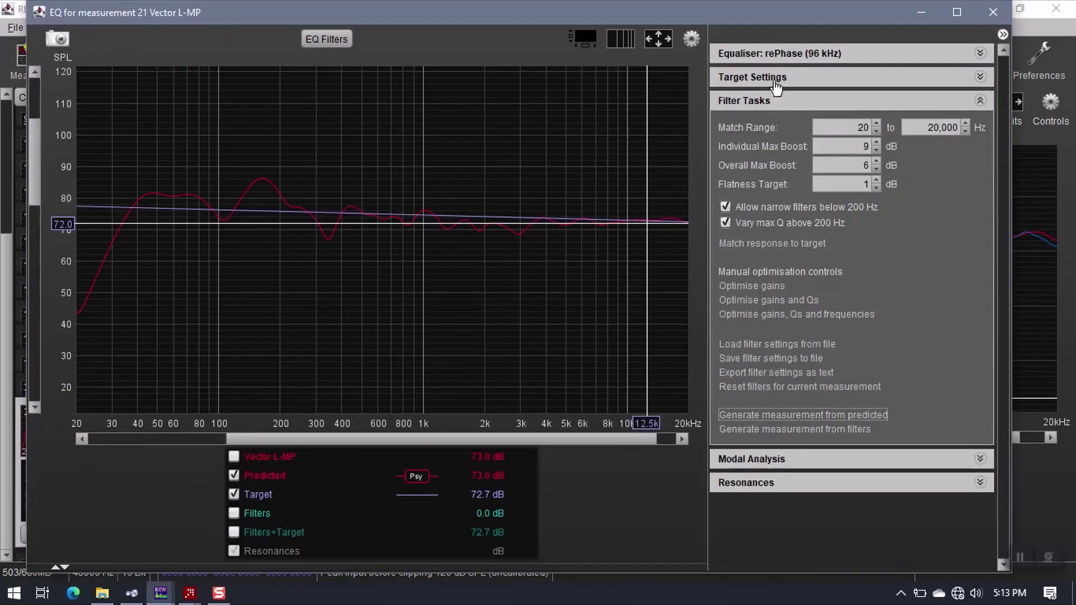
left_click(807, 78)
double_click(963, 338)
key("Return")
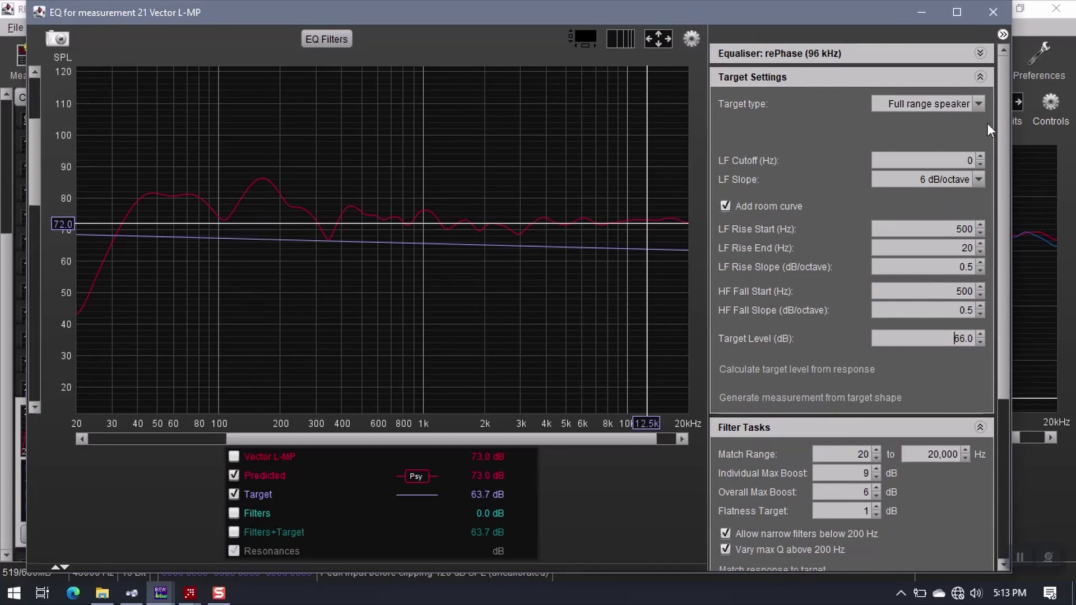
scroll(1007, 157, "down", 2)
scroll(1007, 140, "up", 2)
left_click(933, 80)
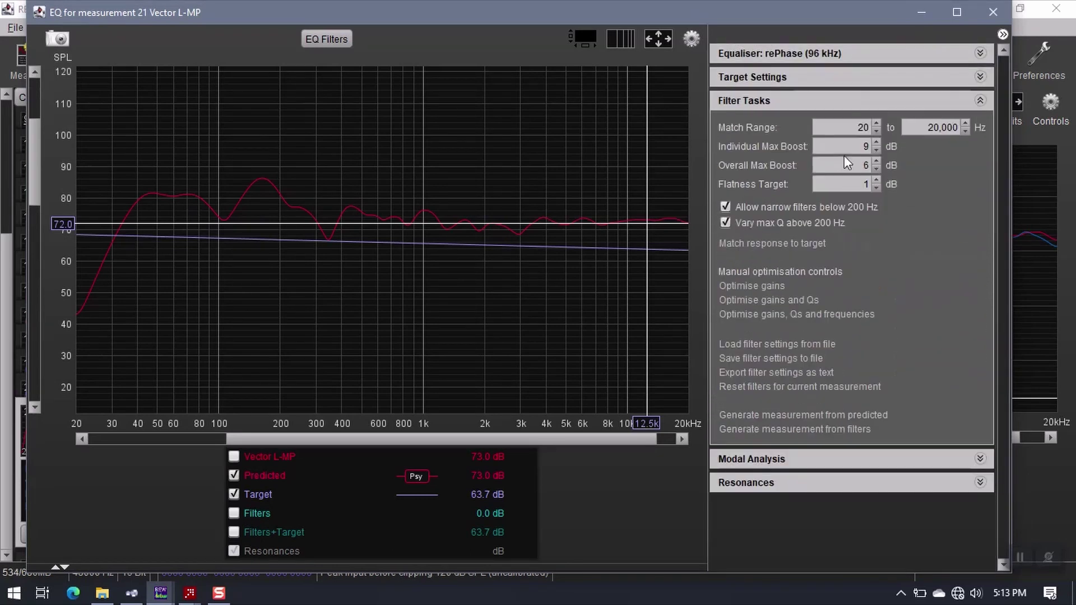
Match filters to the 66 dB target and generate the EQ Vector L-MP measurement
left_click(751, 243)
left_click(909, 326)
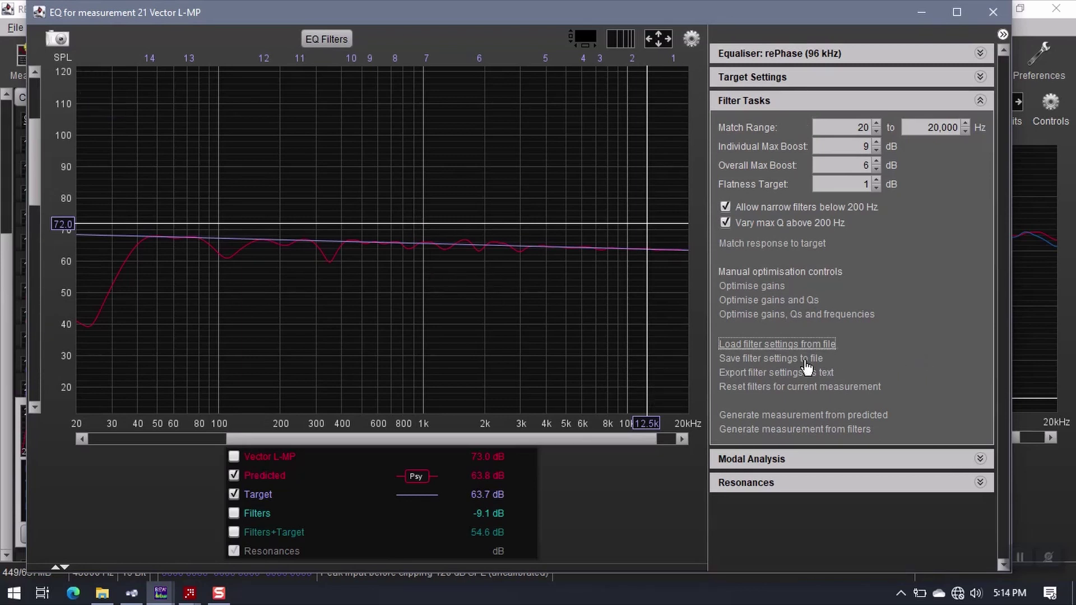
left_click(792, 418)
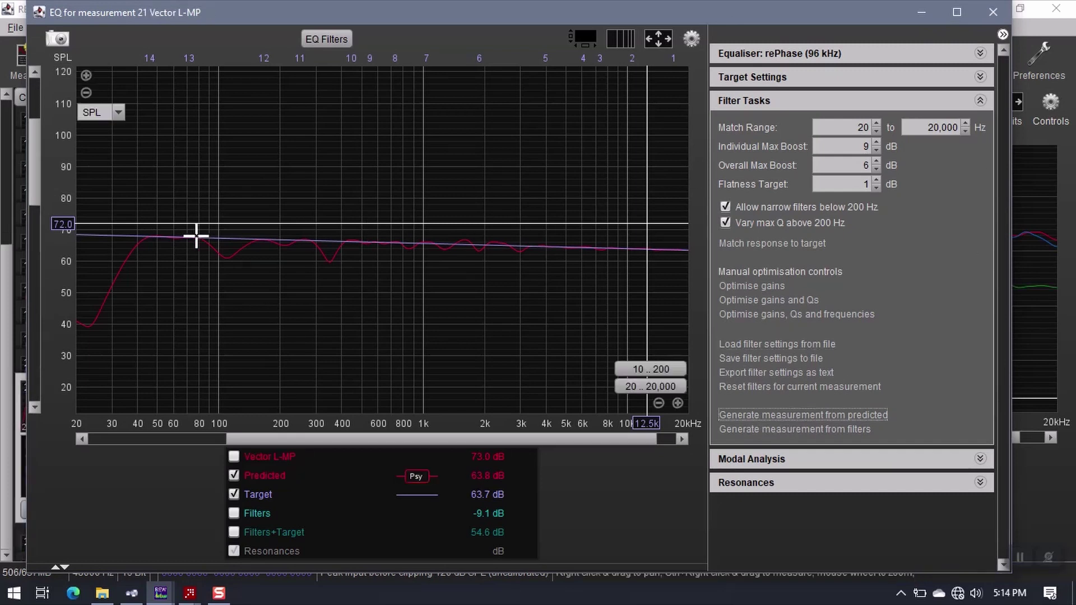
left_click(1001, 19)
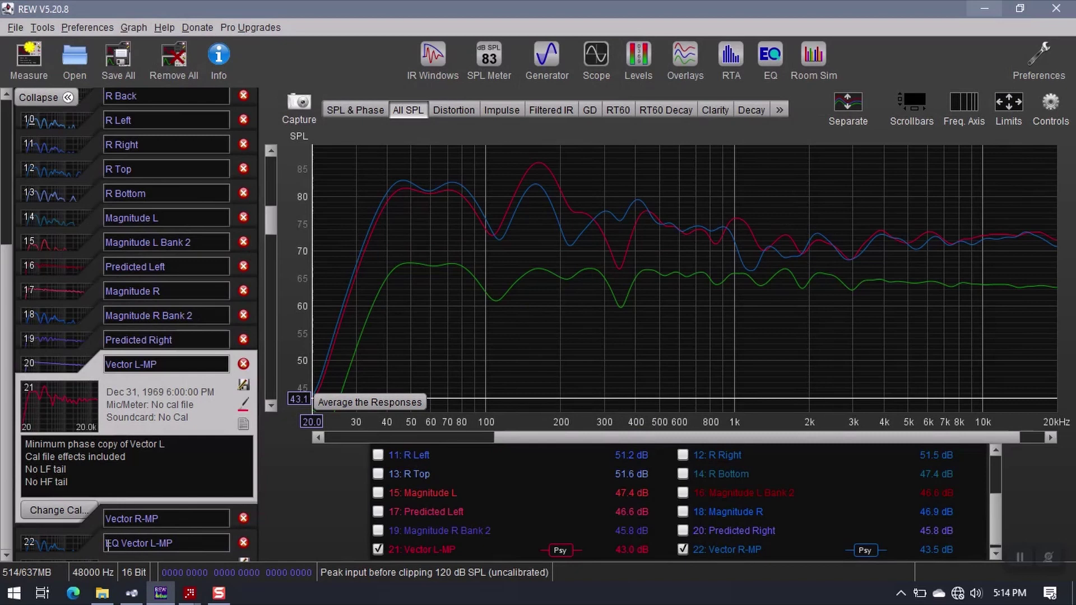
left_click(181, 544)
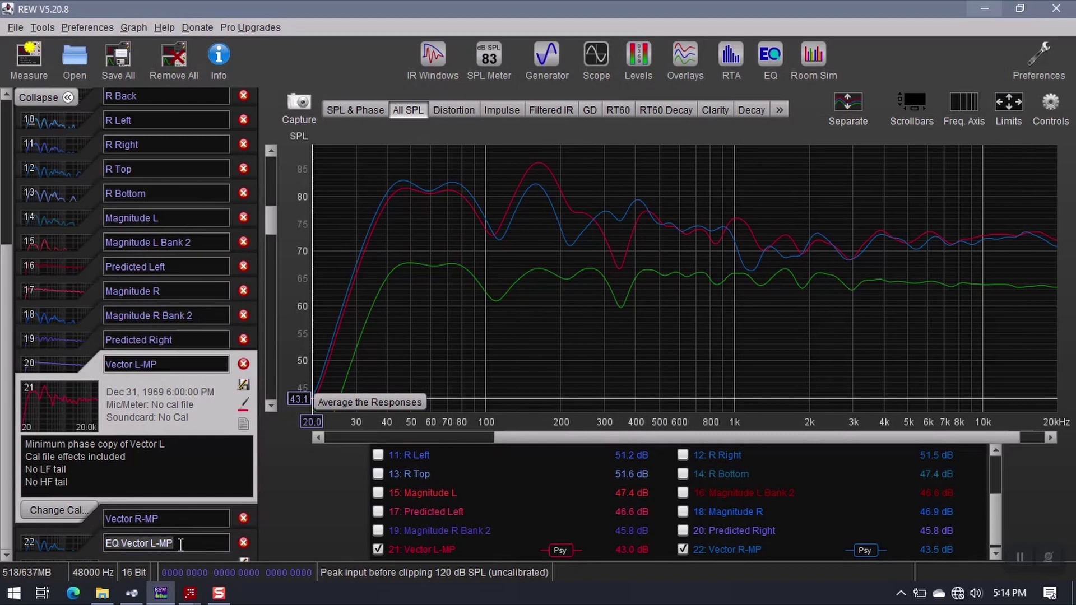
Select Vector R-MP and set its EQ target level from 75.0 to 66 dB
left_click(74, 542)
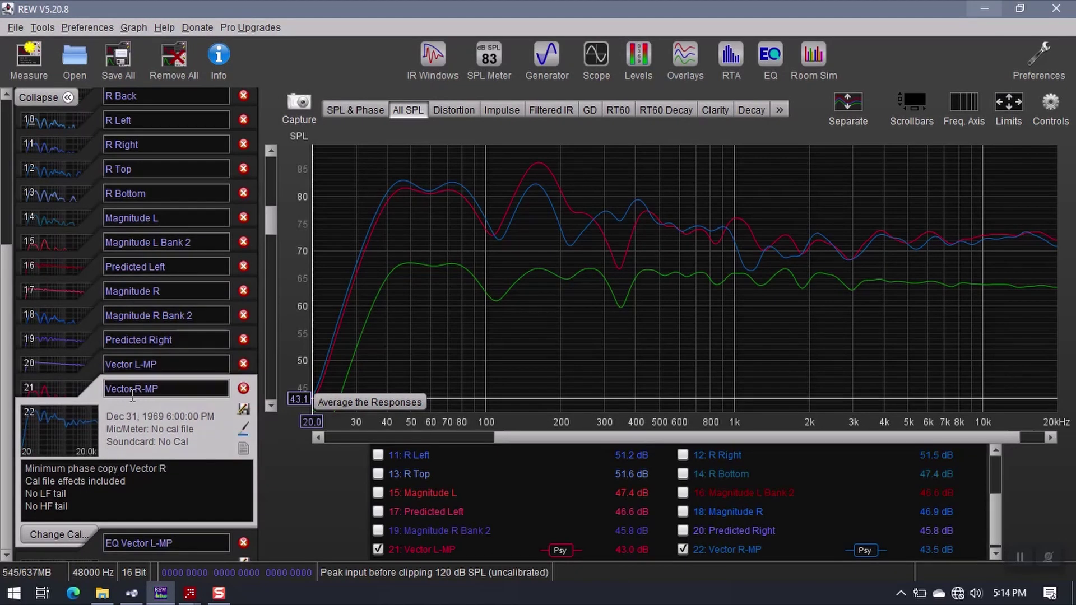
left_click(767, 61)
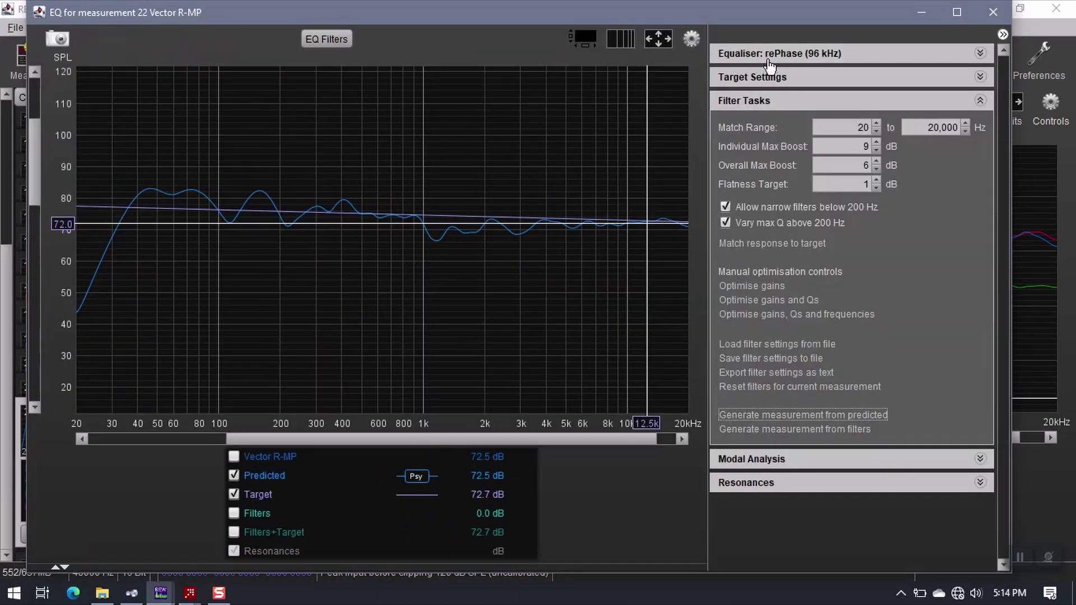
left_click(824, 78)
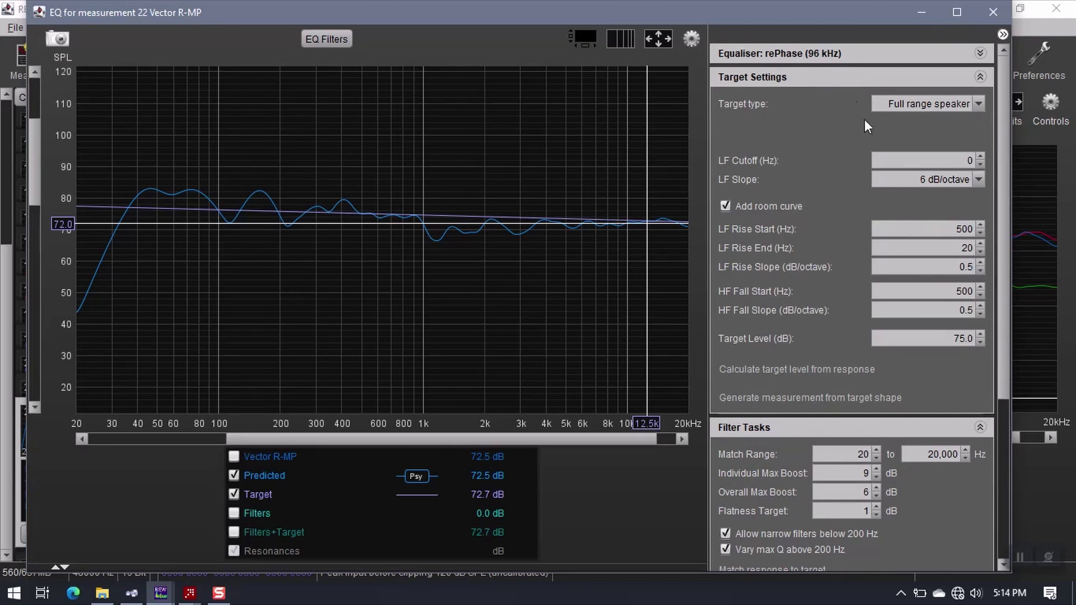
left_click(948, 338)
type("66")
key("Return")
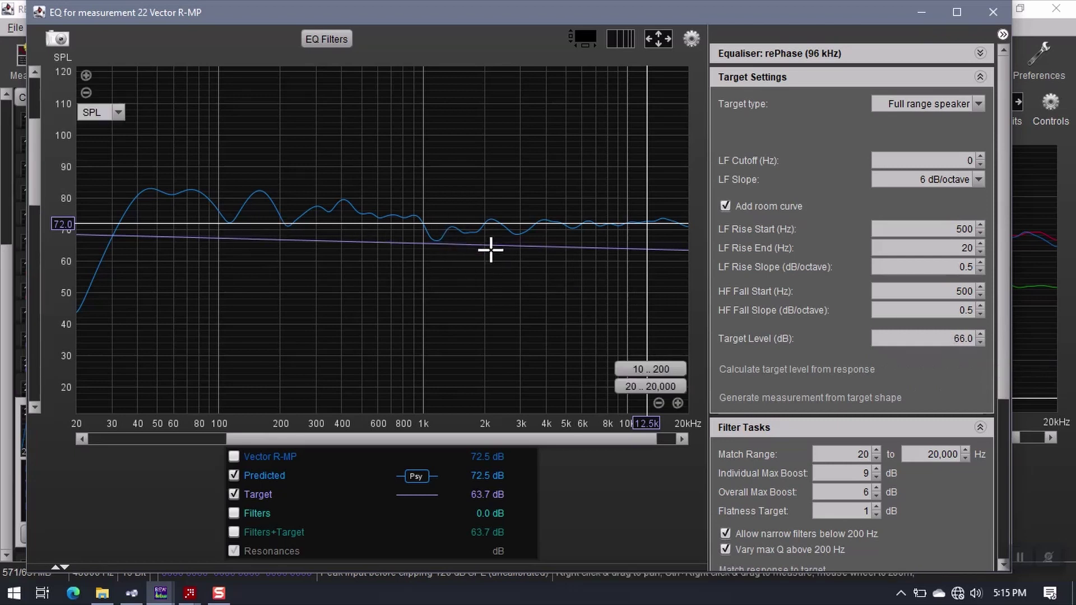
Match the Vector R-MP filters to the 66 dB target, accepting level and speaker type
double_click(955, 343)
double_click(955, 343)
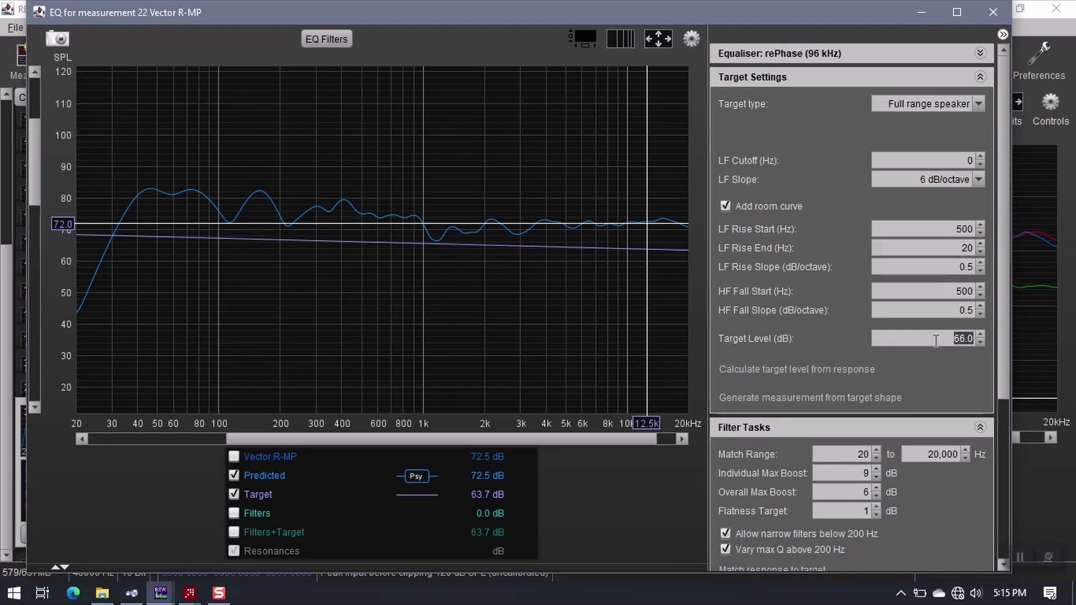
left_click_drag(1001, 342, 1010, 472)
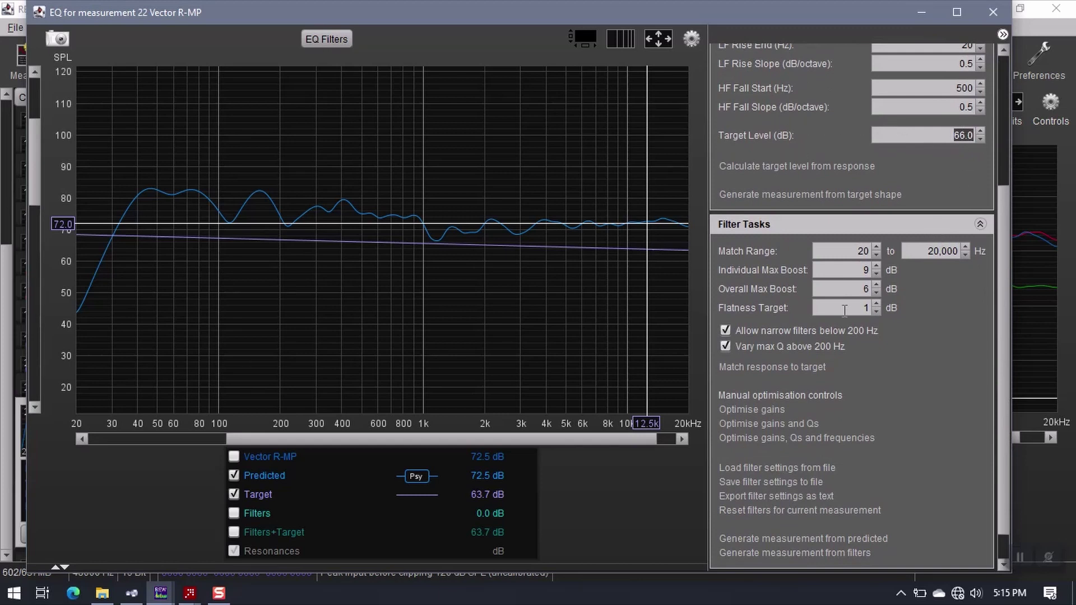
left_click(740, 368)
left_click(908, 447)
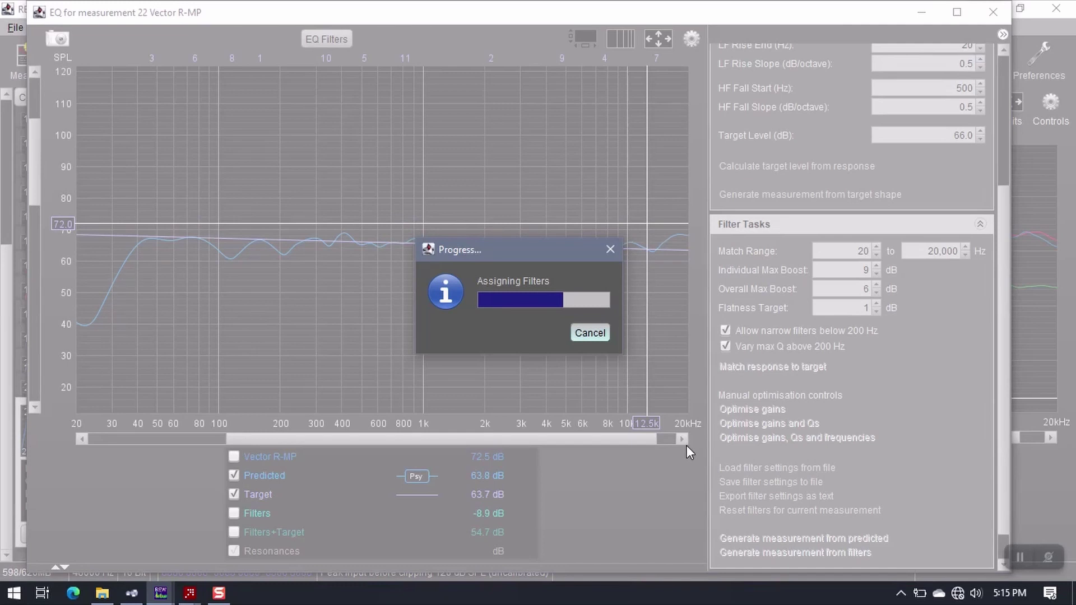
mouse_move(668, 396)
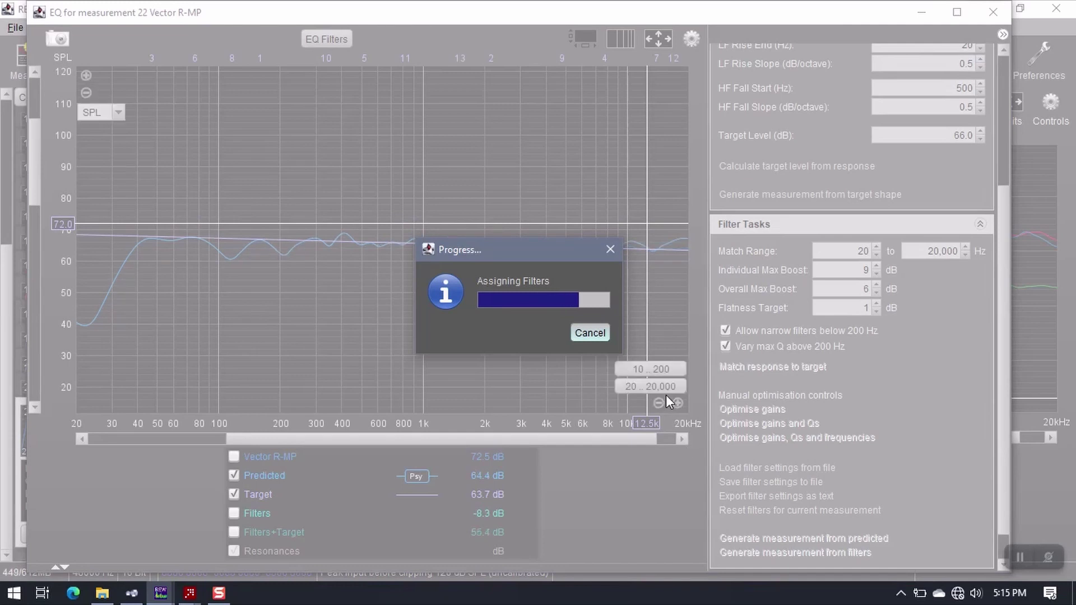